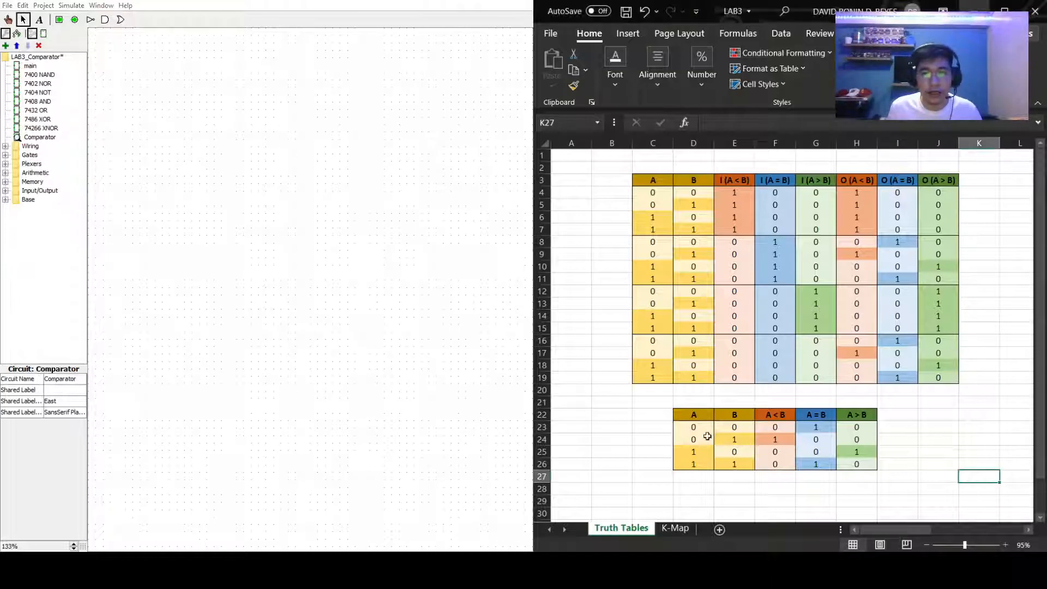
Step: Examine the basic comparator truth table in rows 22 to 26, comparing inputs A and B with the three outputs
drag(888, 476, 654, 400)
click(928, 442)
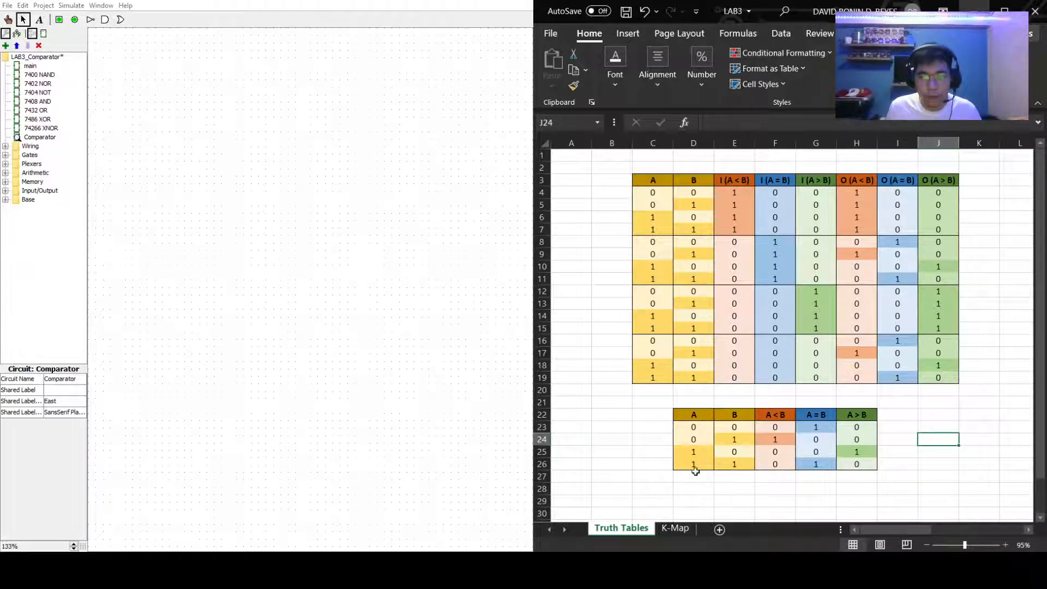
drag(698, 401, 866, 414)
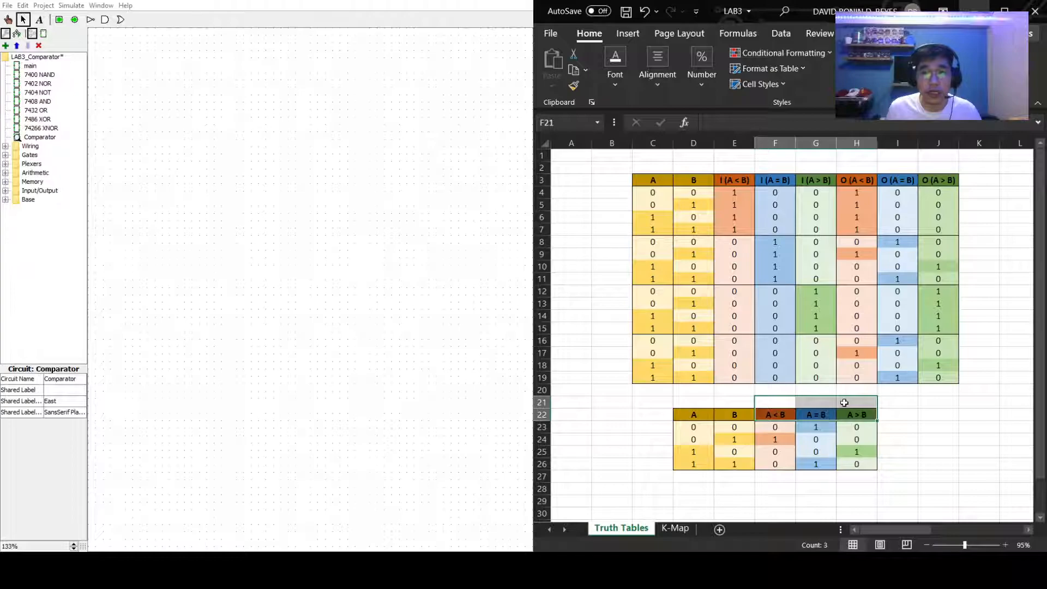
click(916, 415)
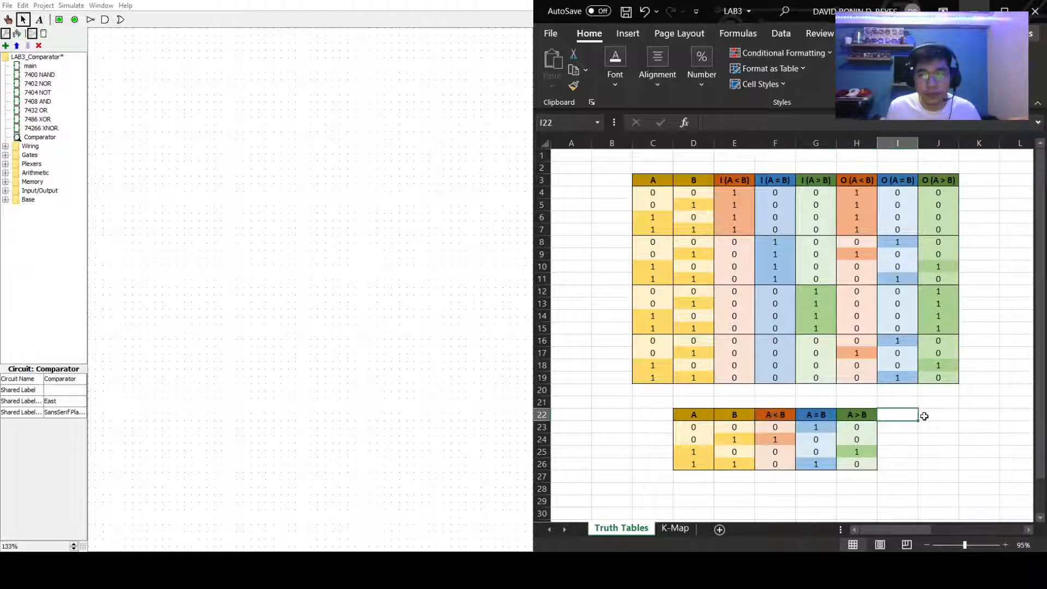
click(746, 506)
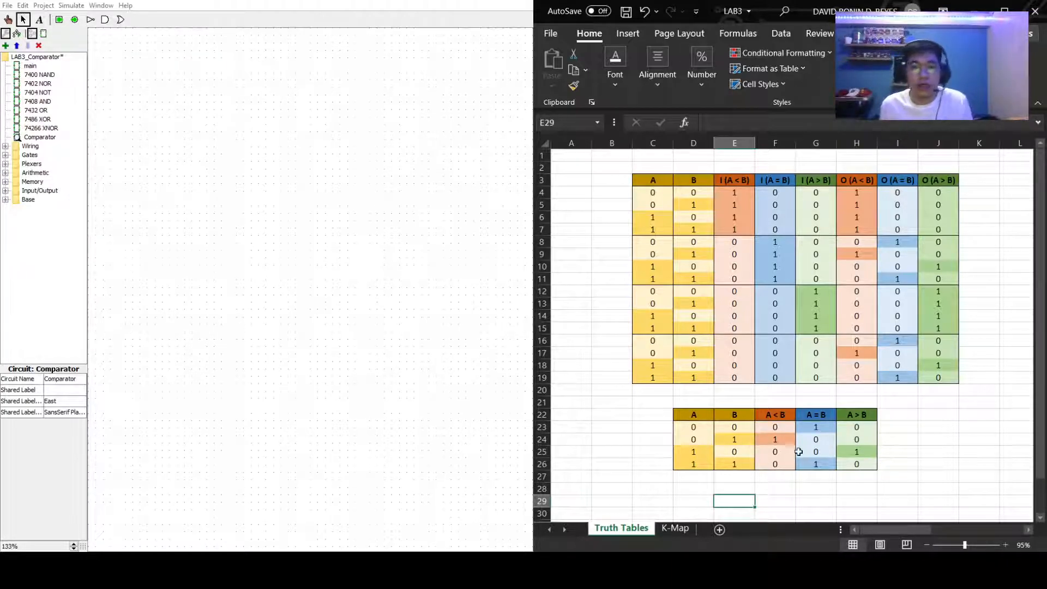
drag(659, 402, 911, 486)
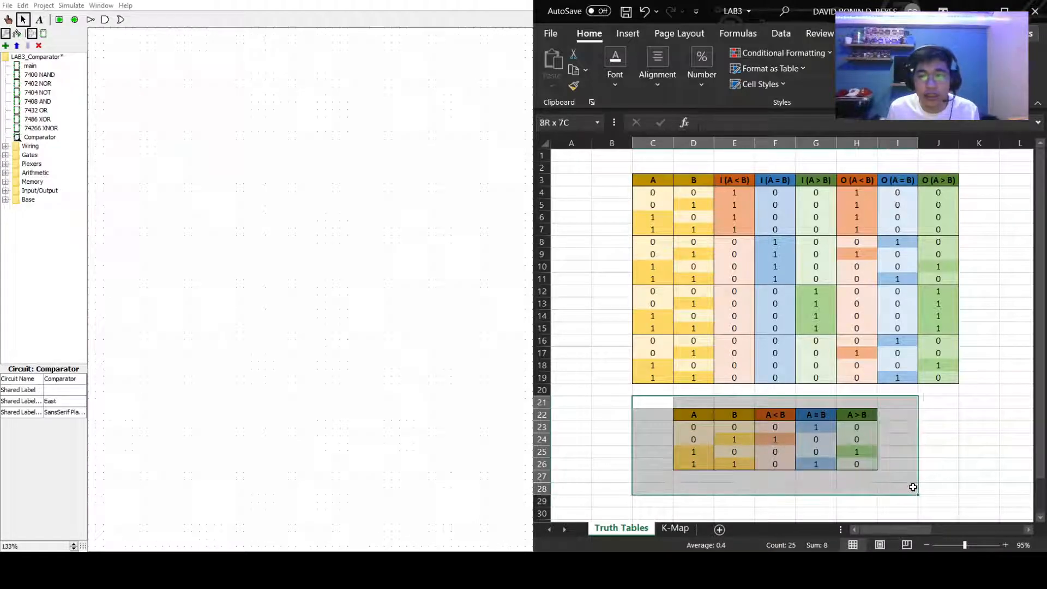
click(992, 445)
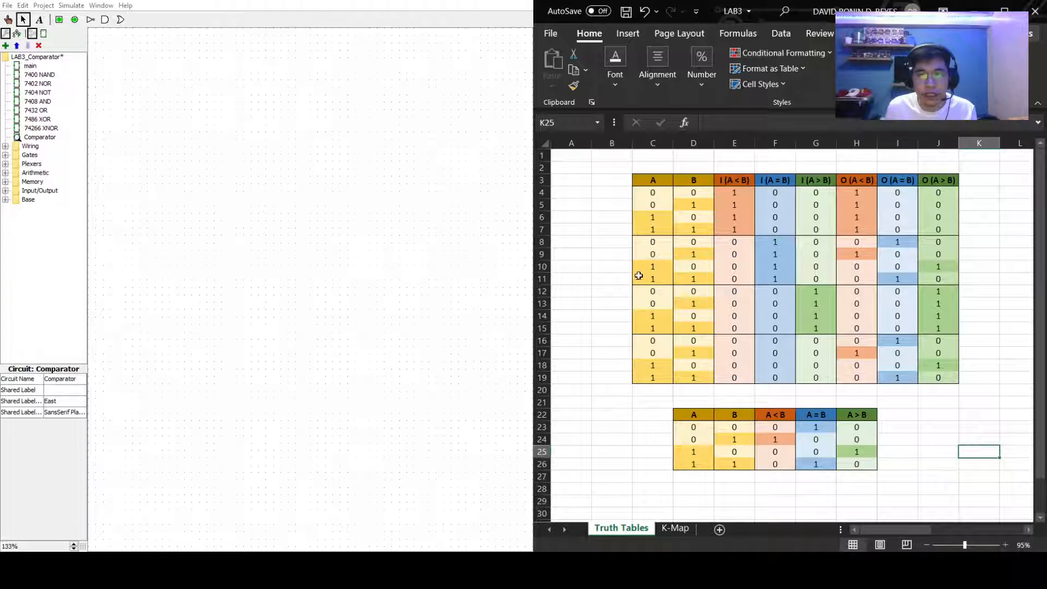
Step: Examine the cascading comparator truth table in rows 3 to 19, covering its input columns, output columns and the all-zero cascading input rows
drag(607, 169, 990, 376)
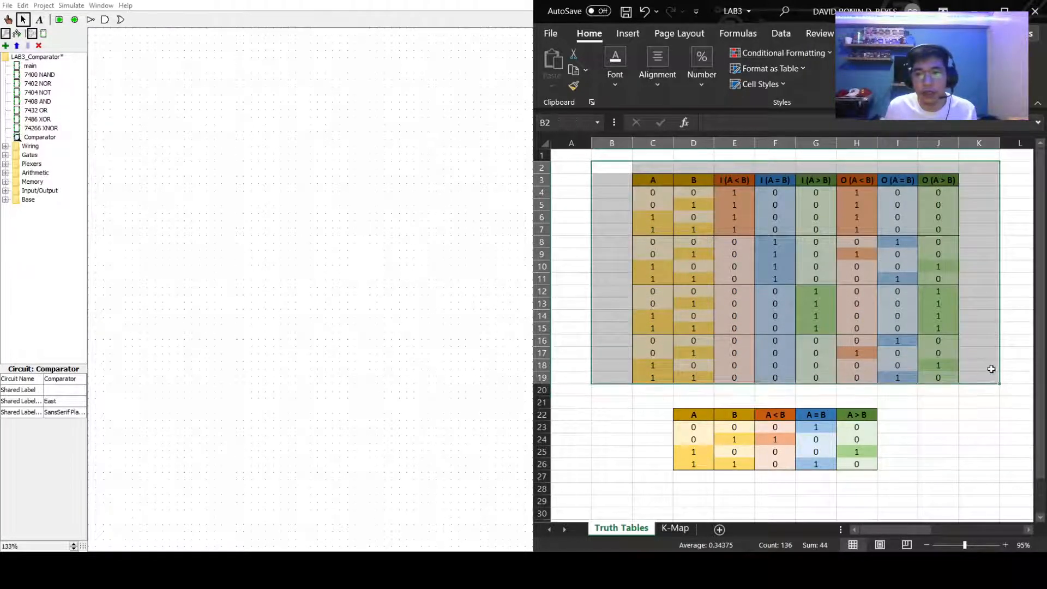
click(1006, 376)
drag(613, 169, 821, 395)
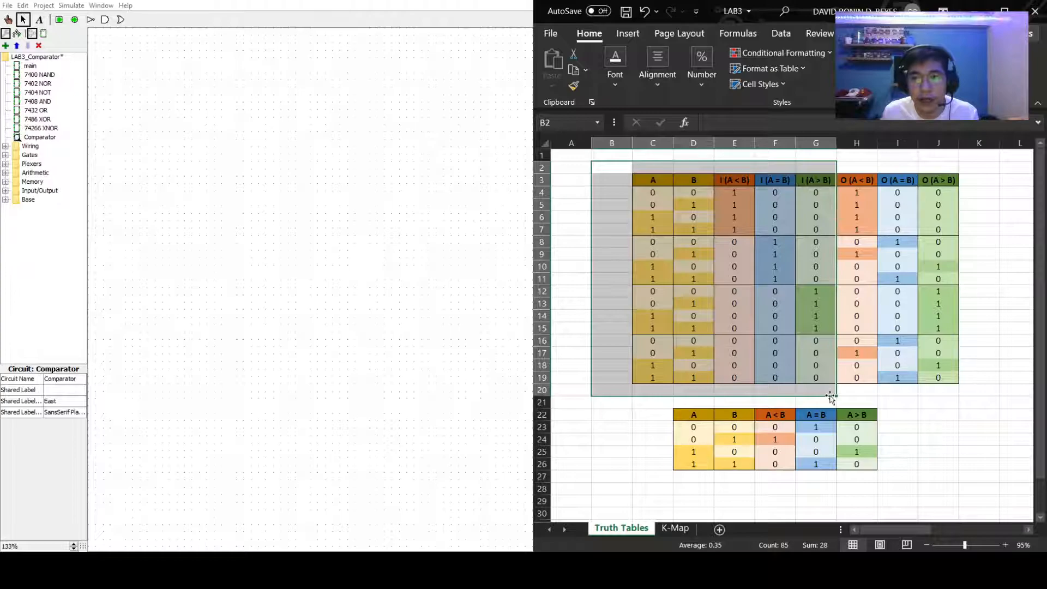
drag(852, 171, 995, 392)
click(1023, 303)
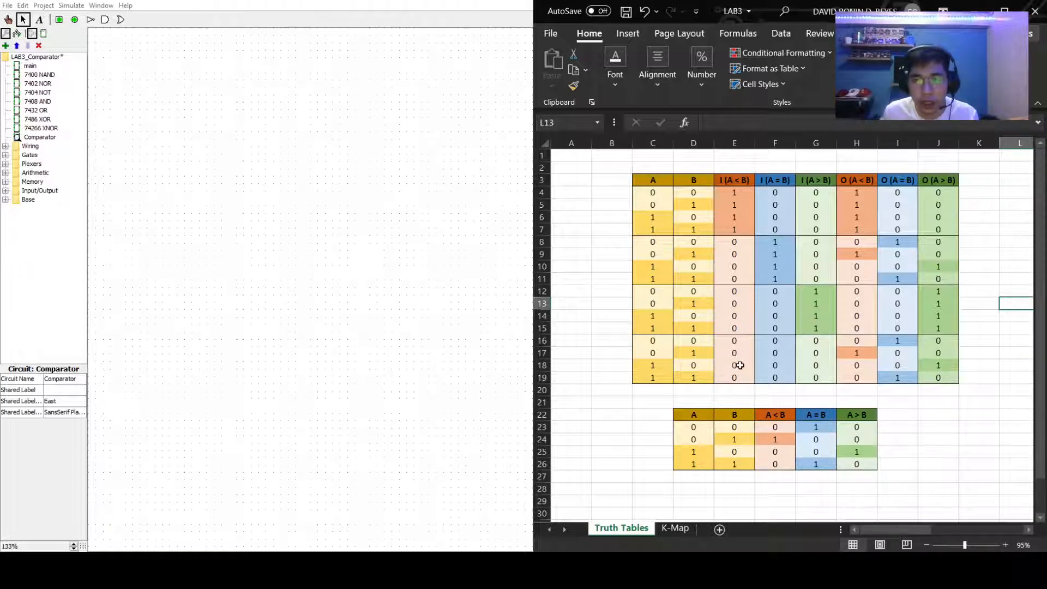
drag(736, 345, 812, 375)
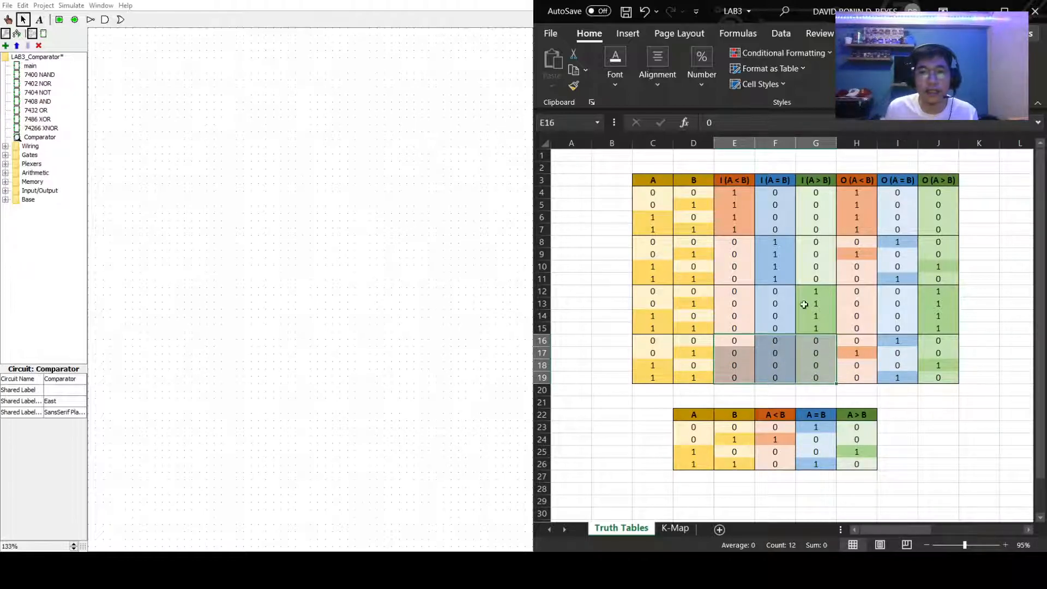
Step: Label the cascading input columns I (A < B), I (A = B) and I (A > B) as C, D and E in cells E2 to G2
drag(734, 169, 826, 170)
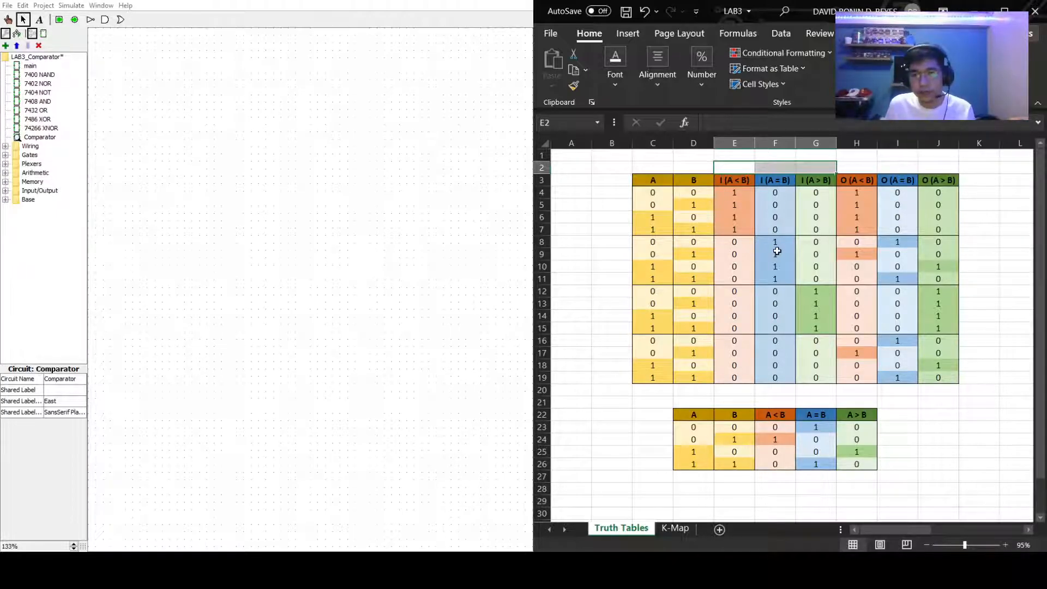
scroll(909, 526, right, 2)
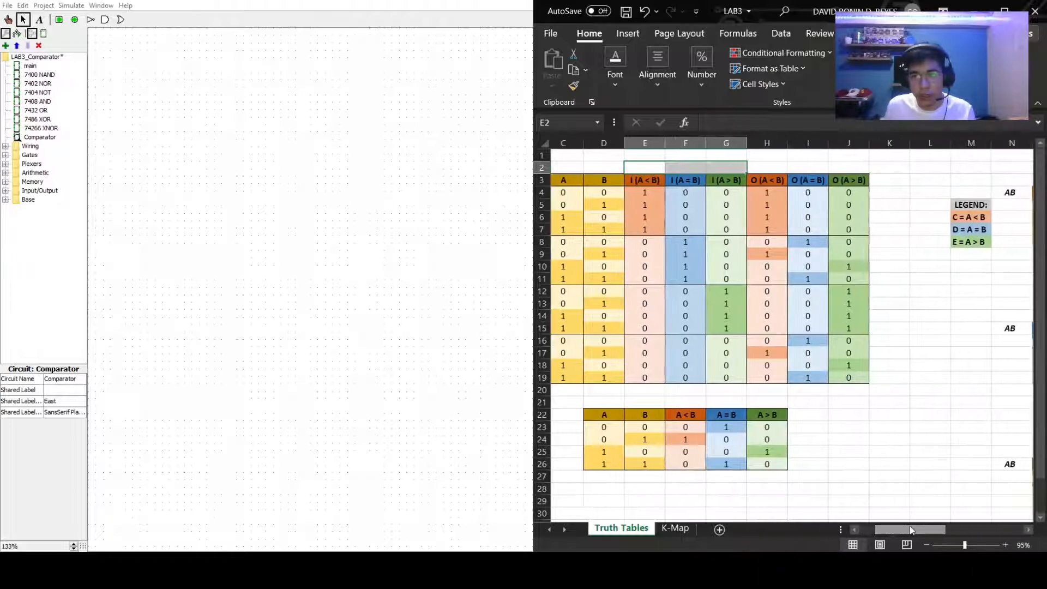
drag(909, 526, 908, 527)
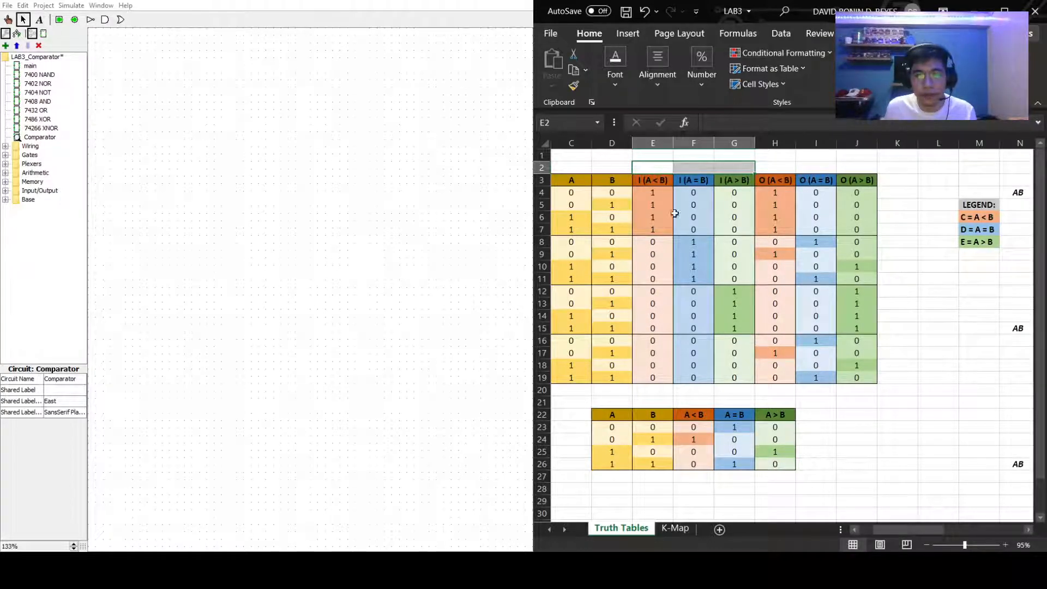
double_click(659, 166)
text(C)
click(687, 167)
double_click(687, 167)
text(D)
click(734, 168)
text(E)
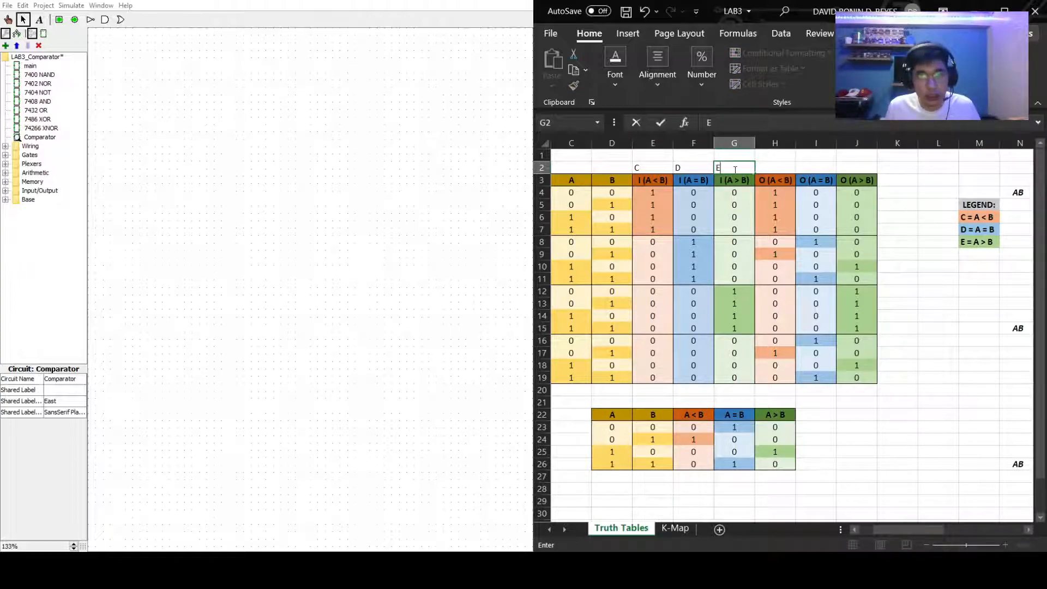
click(760, 166)
Step: Format the C, D and E labels in E2:G2 with a gold fill and bold, centred text
drag(649, 167, 728, 167)
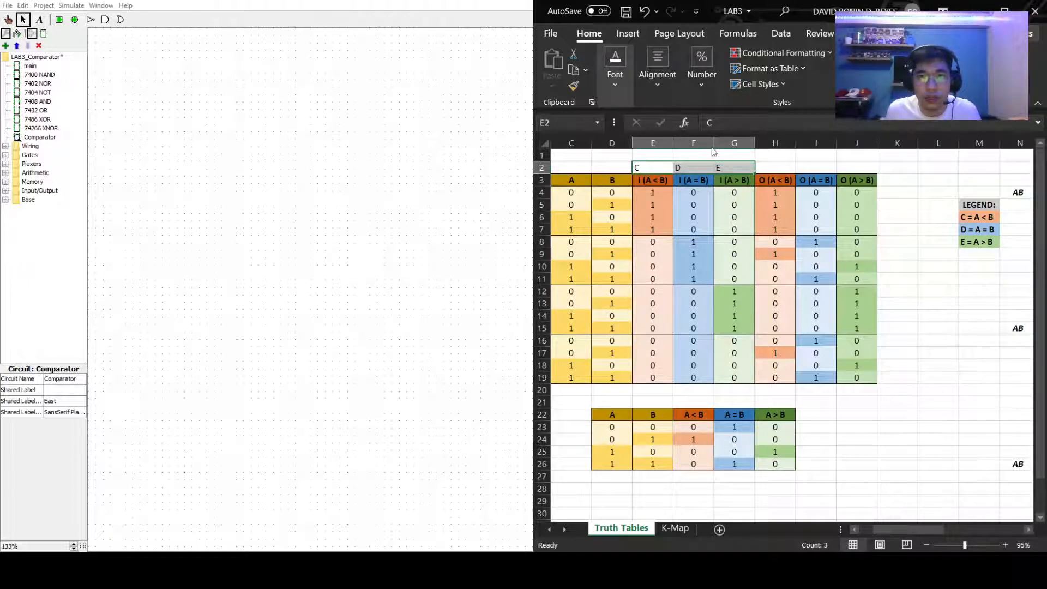
click(773, 222)
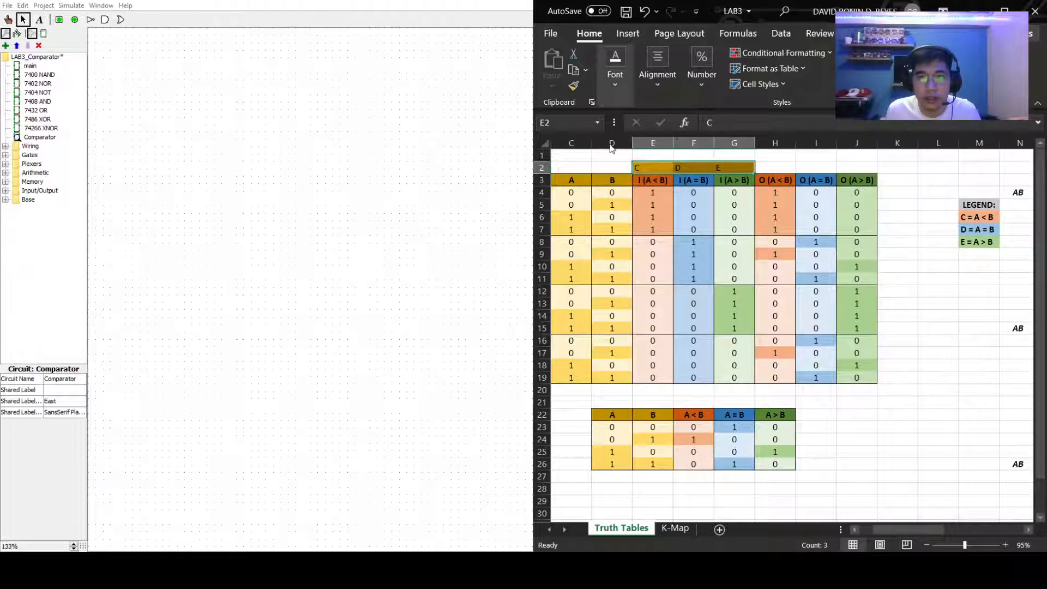
click(654, 81)
click(670, 146)
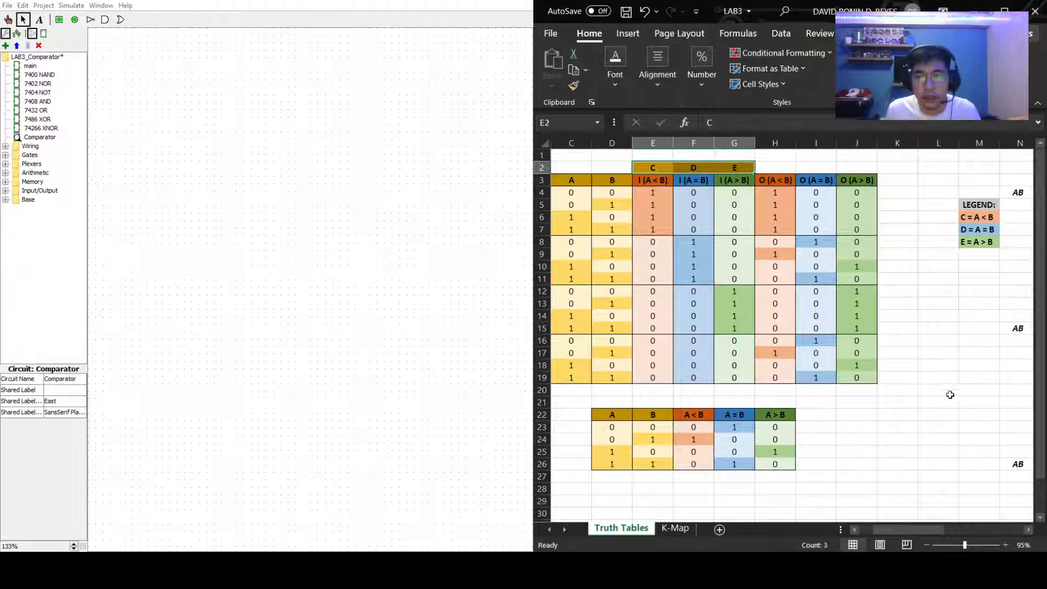
click(911, 426)
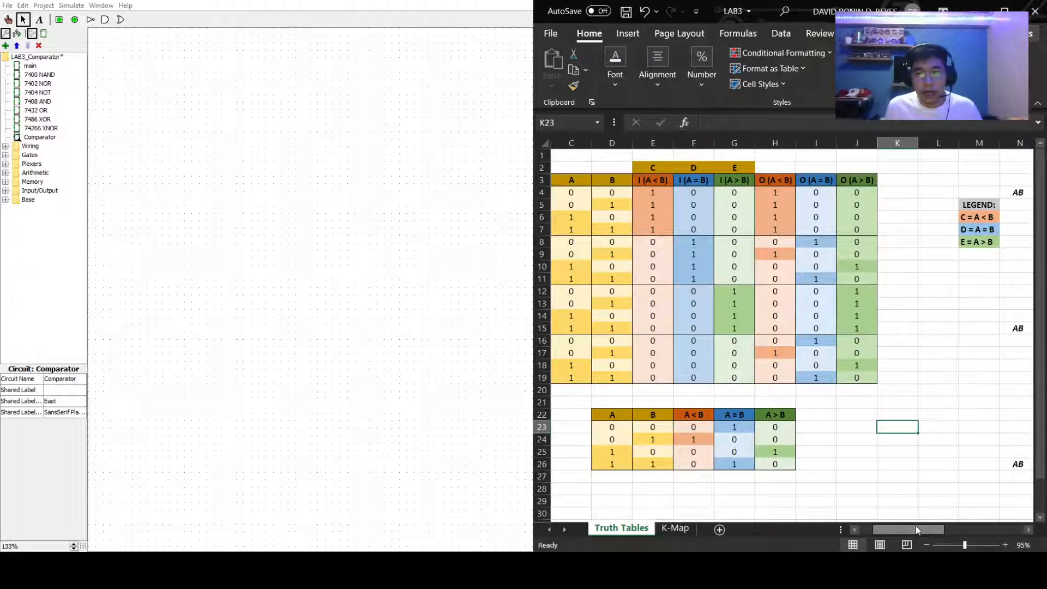
Step: Review the rows where cascading input C is 1 and compare their outputs with those of rows 8 to 19
drag(915, 525, 906, 532)
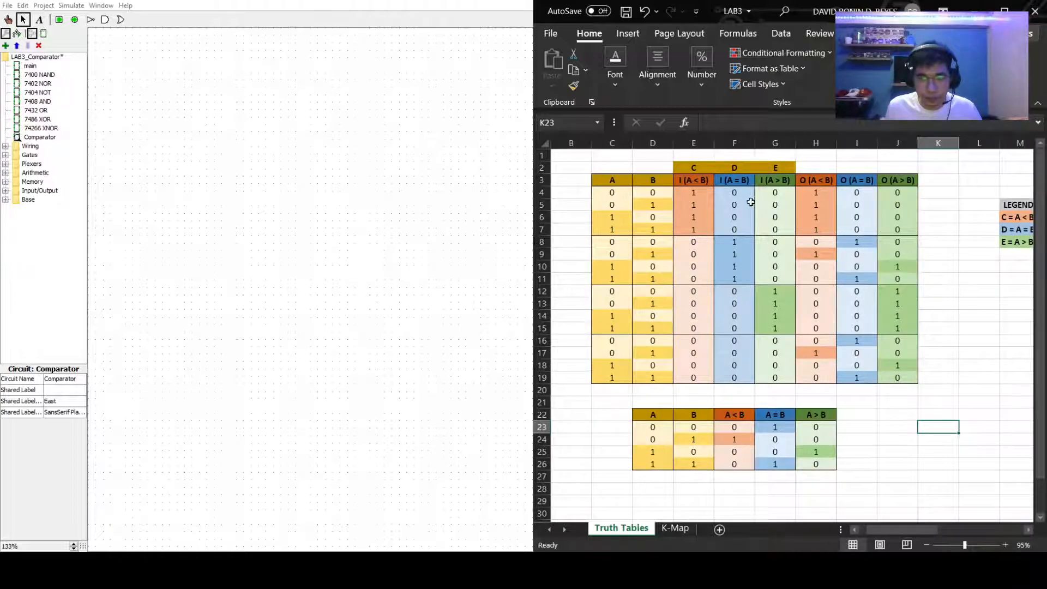
drag(694, 180, 786, 228)
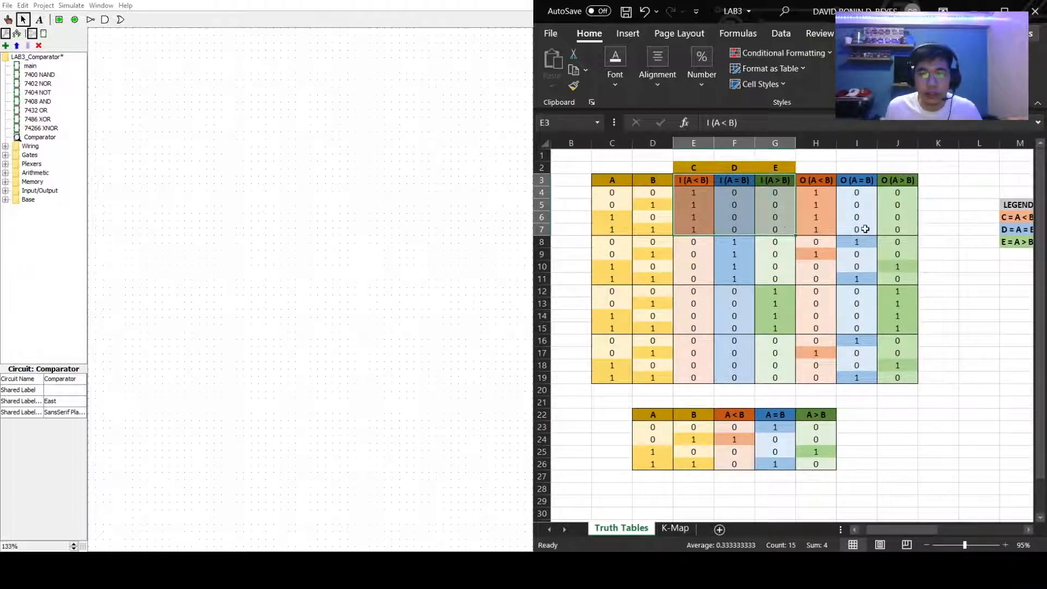
drag(609, 181, 783, 229)
drag(818, 182, 881, 242)
drag(809, 243, 897, 376)
click(985, 329)
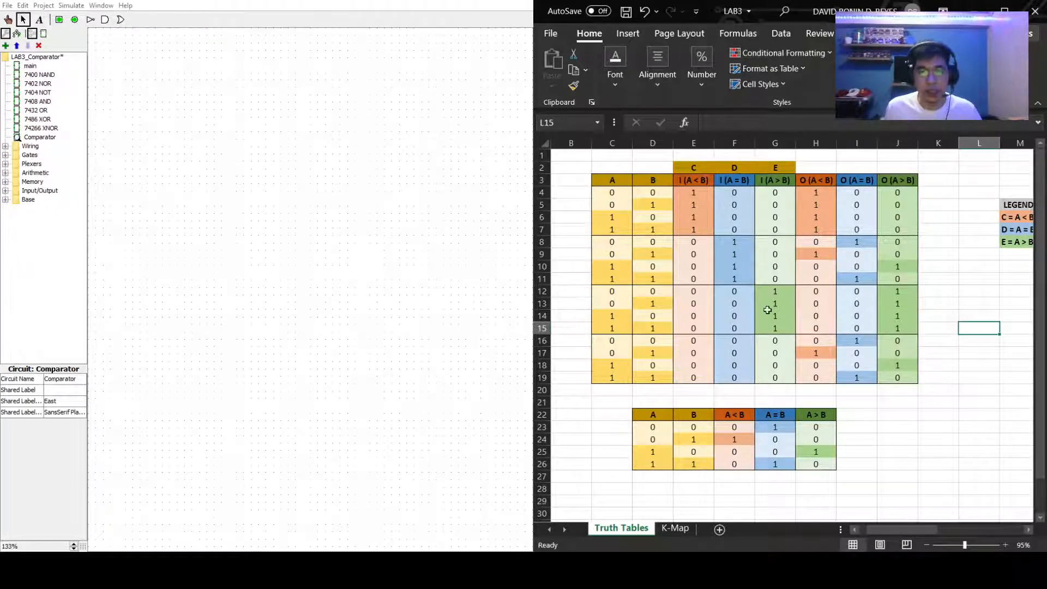
Step: Review the row groups where E is 1, where D is 1, and where all cascading inputs are 0
drag(771, 293, 776, 334)
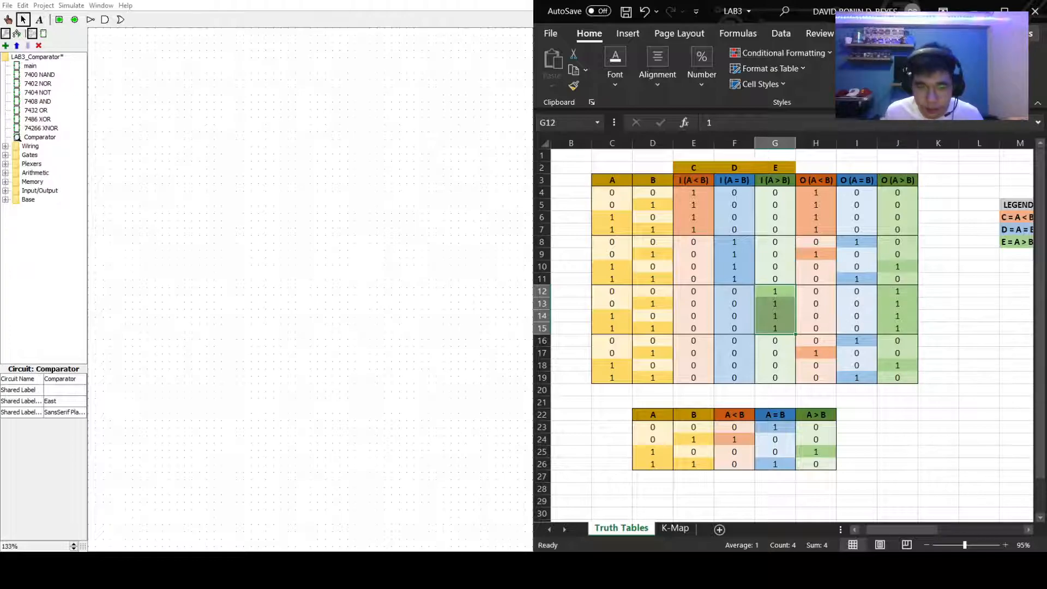
key(alt+Tab)
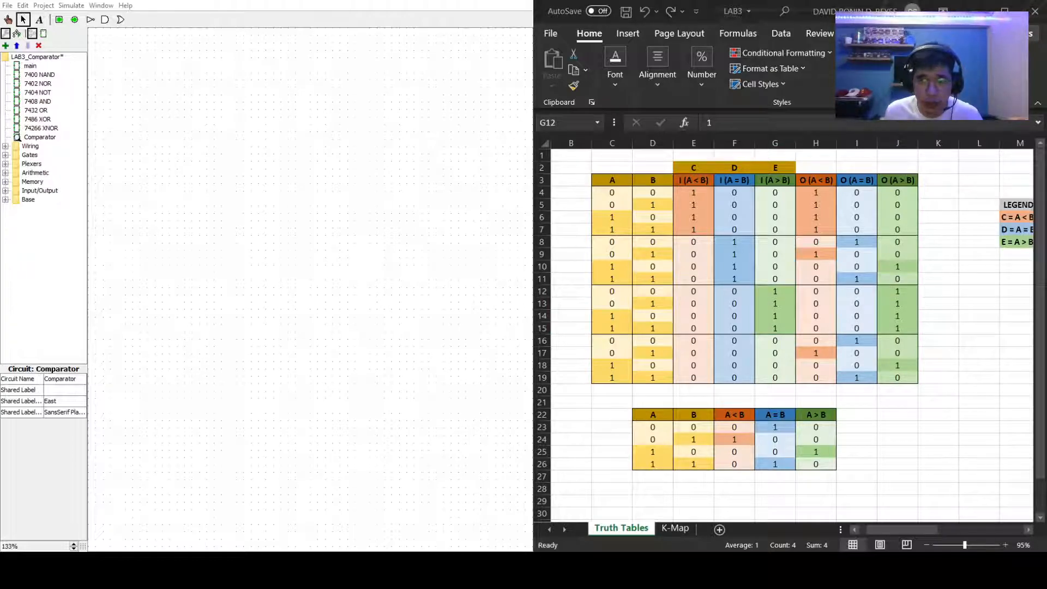
key(alt+Tab)
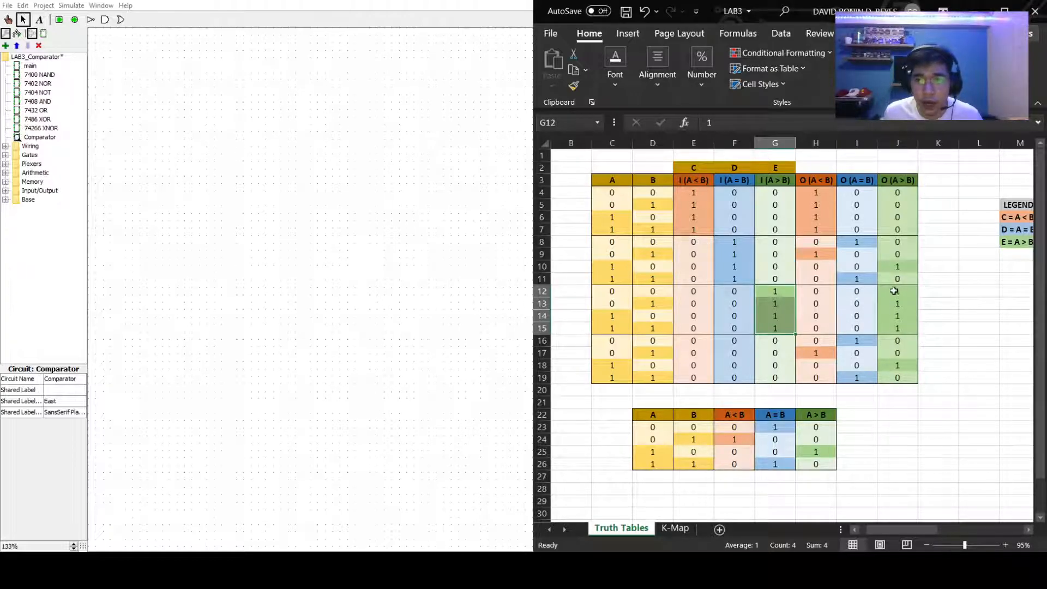
drag(736, 241, 731, 281)
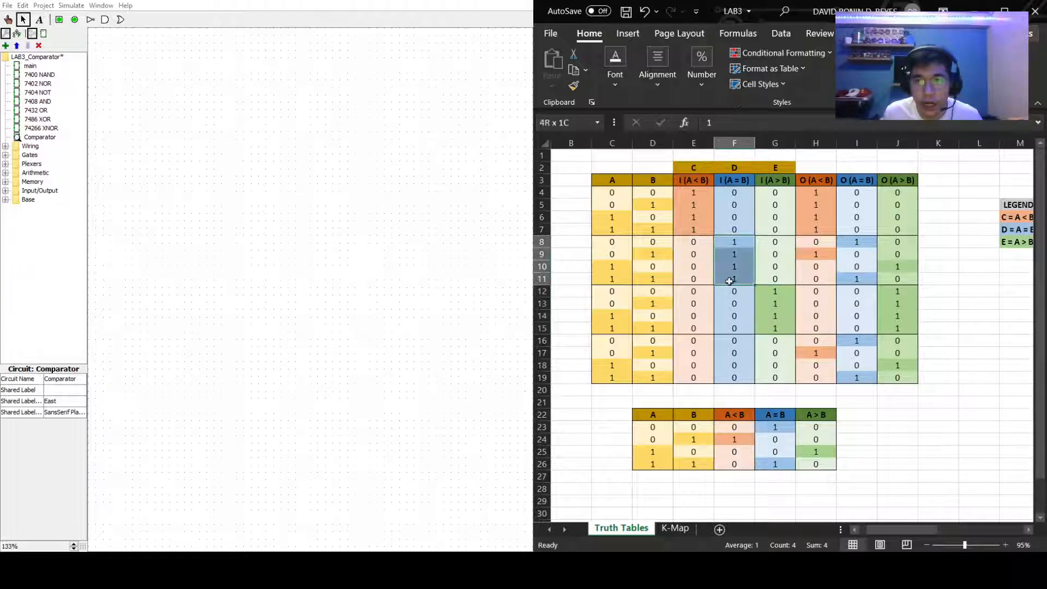
drag(686, 346, 783, 378)
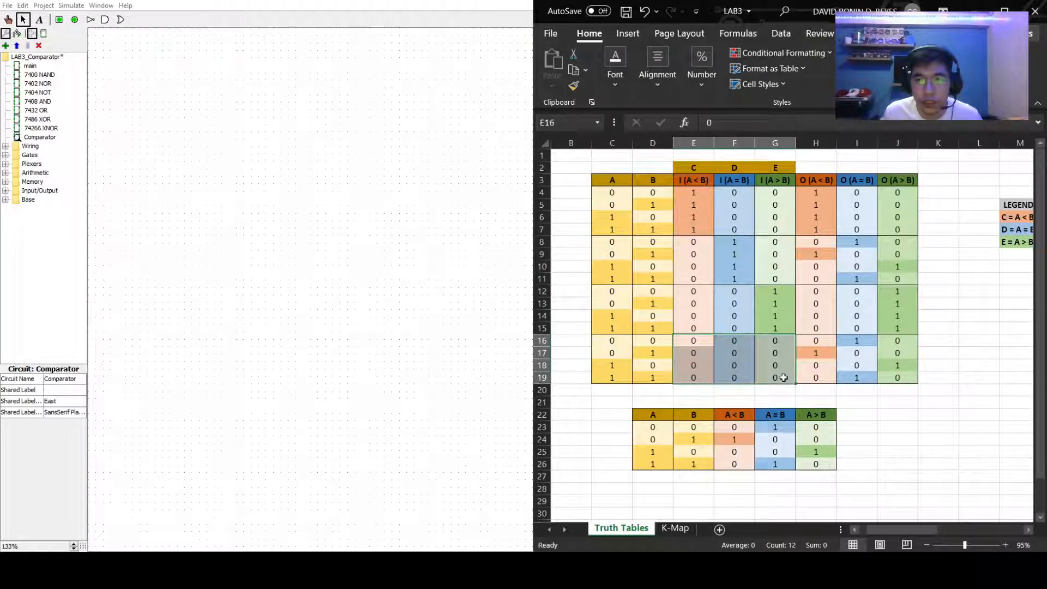
click(952, 276)
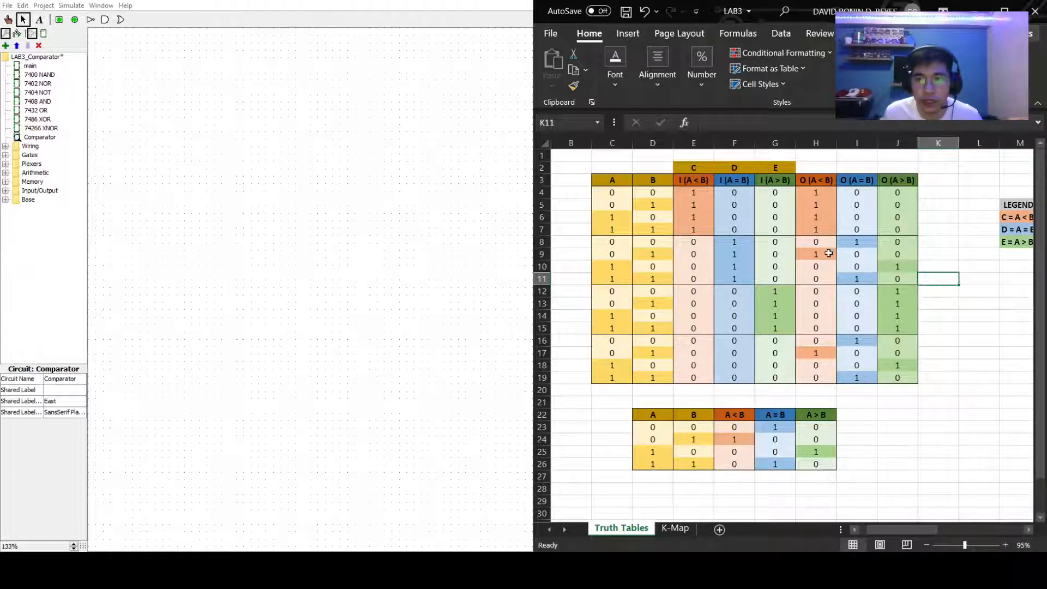
Step: Check the A and B values in rows 10 and 11 against their A > B and A = B outputs
click(615, 269)
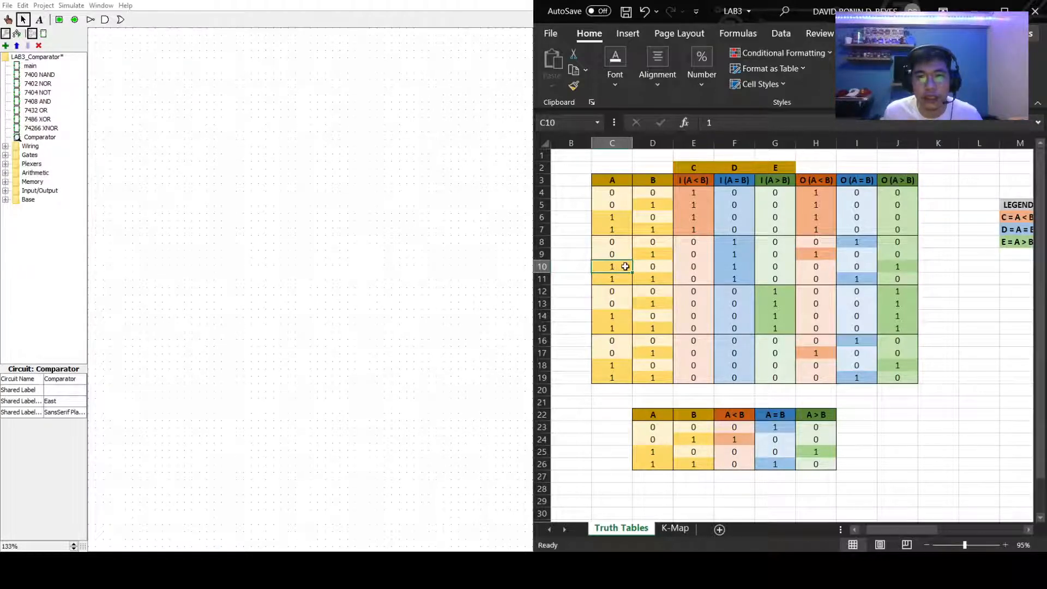
click(903, 269)
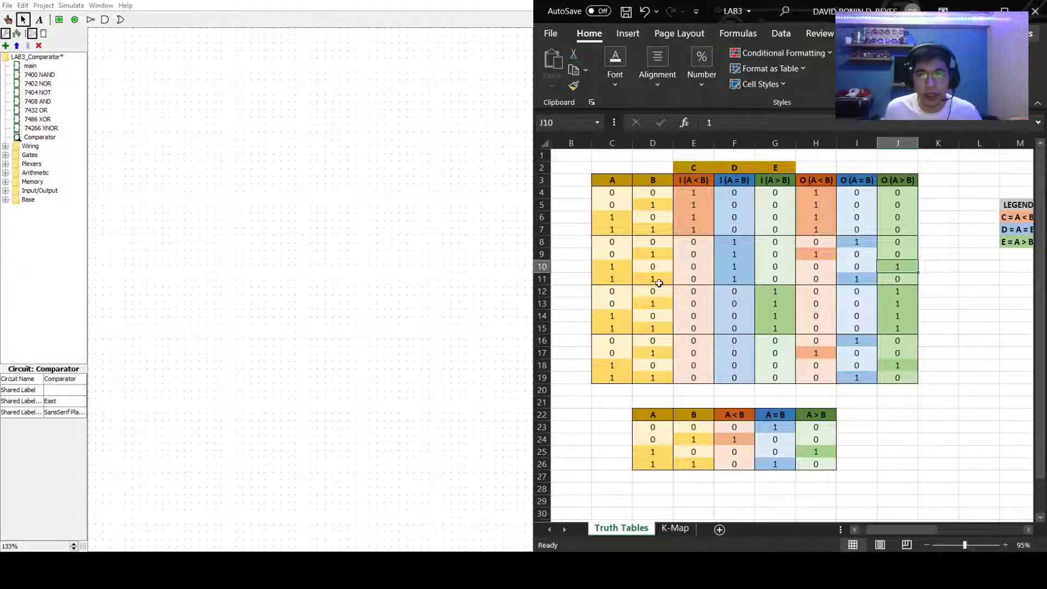
click(620, 280)
click(663, 279)
click(607, 282)
click(643, 280)
click(867, 276)
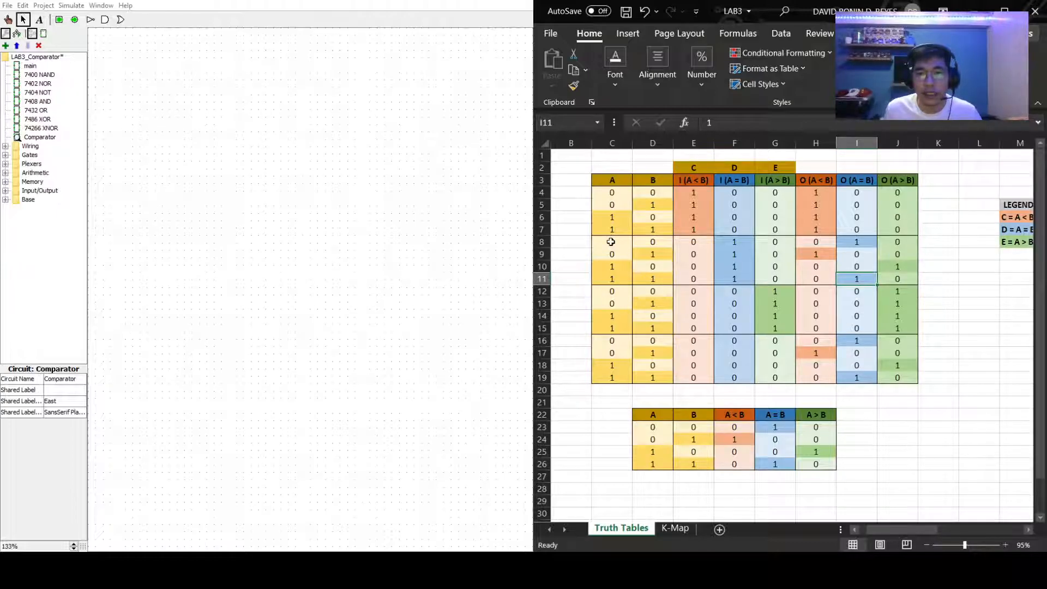
Step: Compare the inputs and outputs of rows 8 to 11 with those of rows 16 to 19
drag(612, 243, 645, 272)
drag(612, 341, 654, 375)
drag(816, 242, 898, 279)
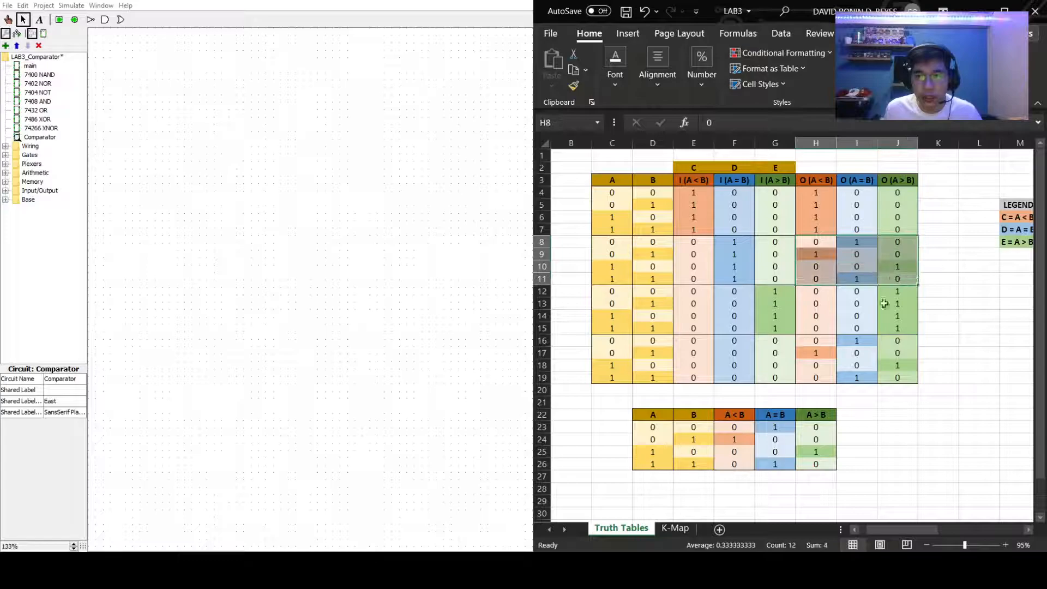
drag(806, 343, 900, 389)
click(979, 390)
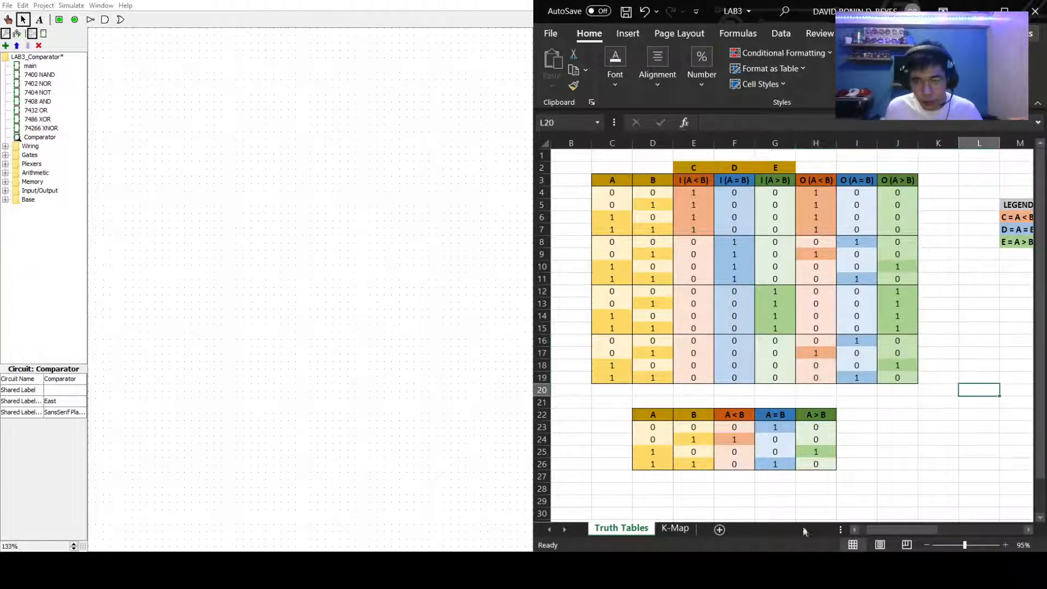
Step: View the Karnaugh maps and simplified expressions for A < B, A = B and A > B beside the truth tables
key(alt+Tab)
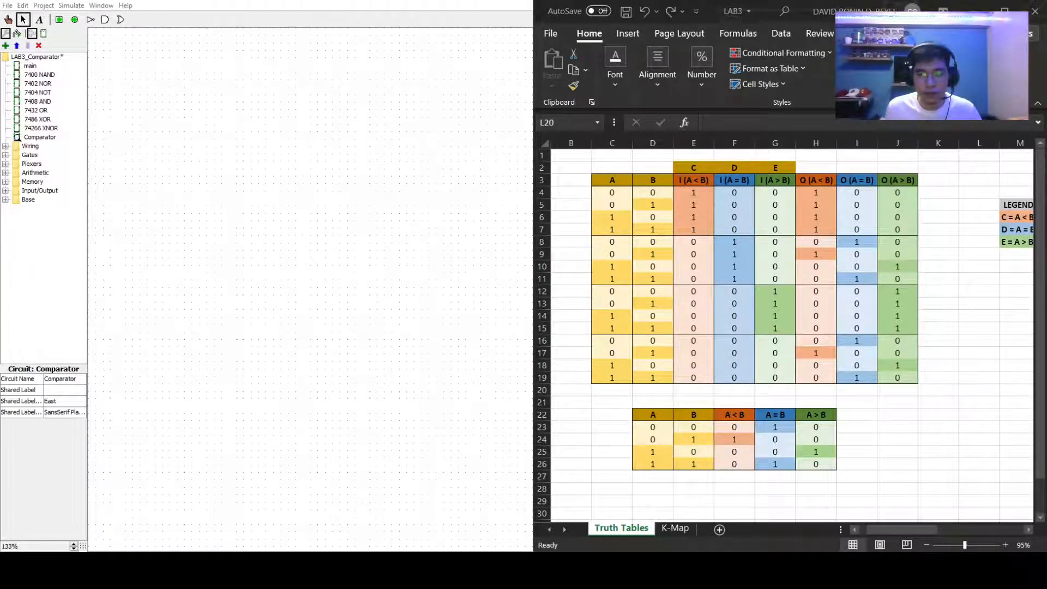
key(alt+Tab)
drag(917, 533, 990, 536)
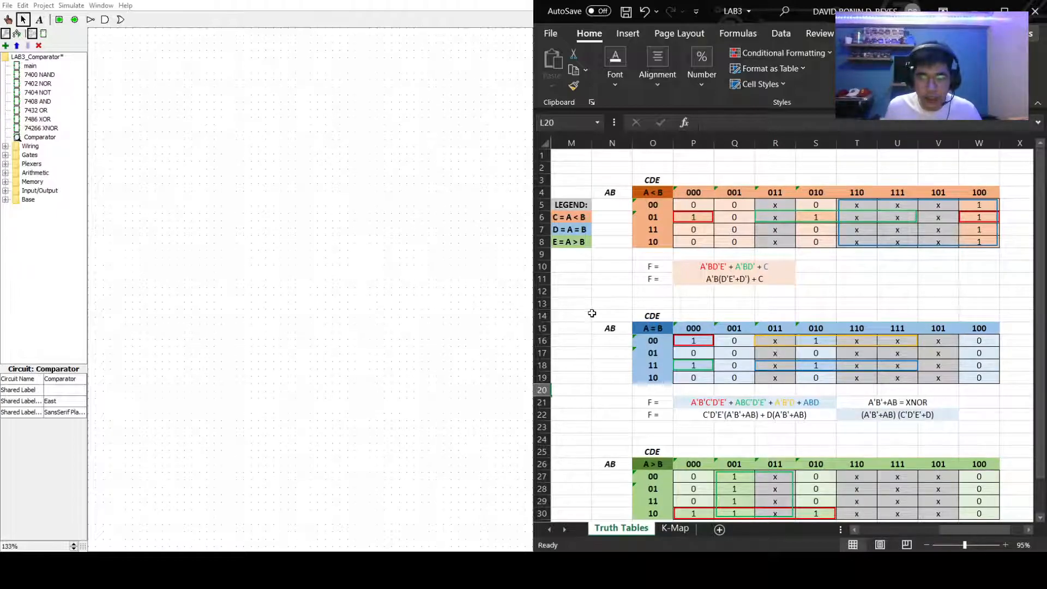
scroll(599, 300, down, 1)
scroll(610, 295, up, 1)
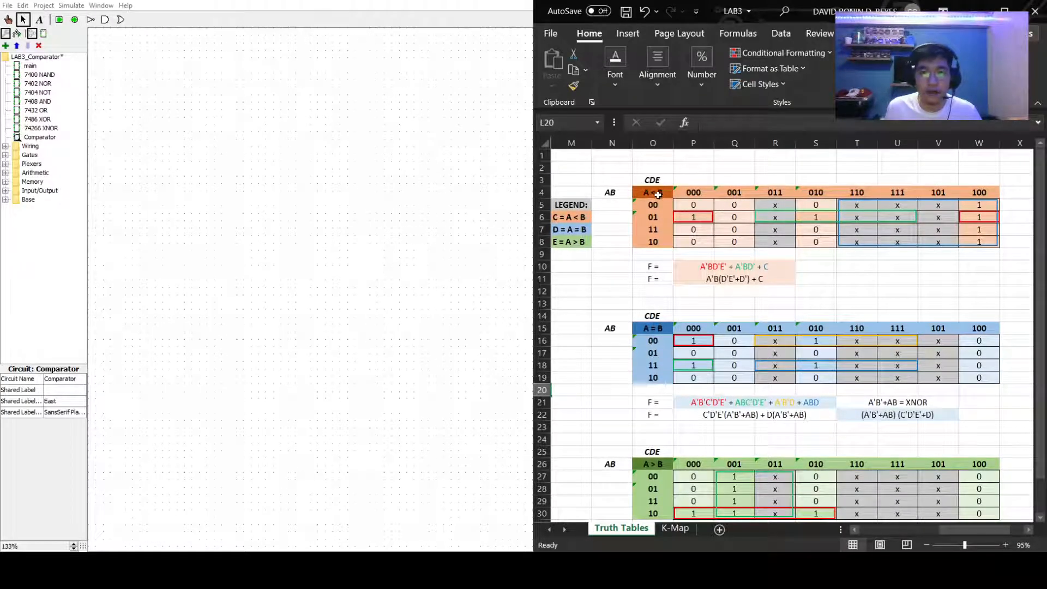
Step: Compare the layout of the three Karnaugh maps, including the CDE column headings of the A < B map, with the truth table outputs
scroll(657, 338, down, 1)
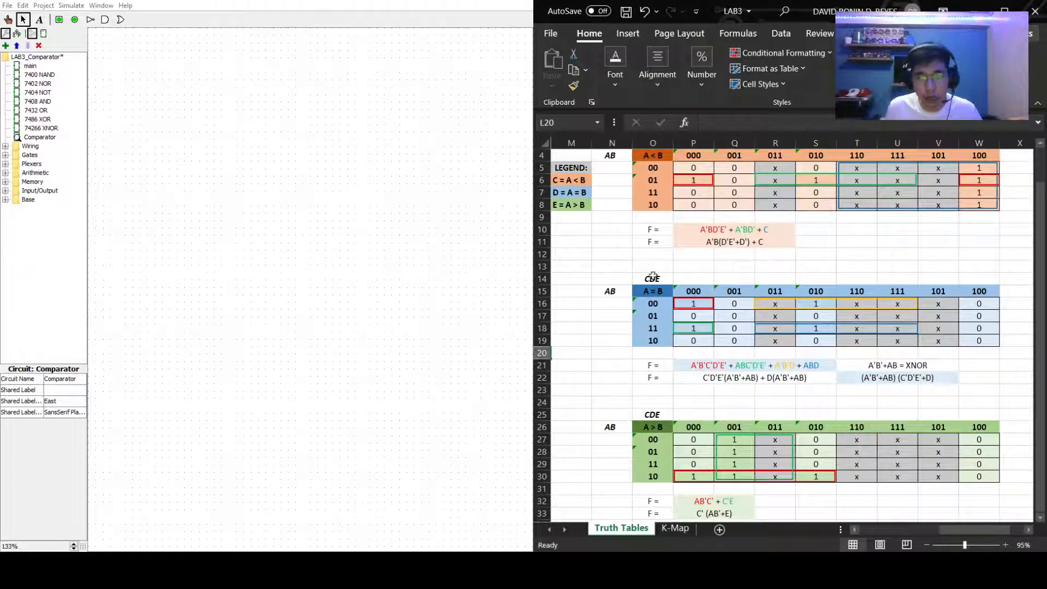
scroll(652, 433, down, 1)
scroll(658, 430, up, 2)
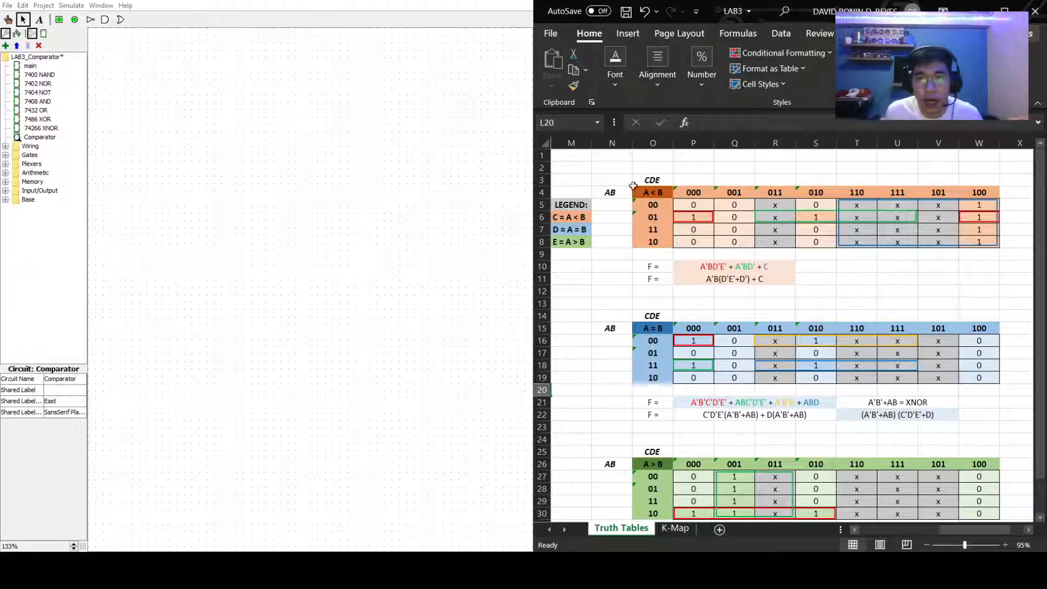
drag(686, 193, 979, 193)
click(1017, 250)
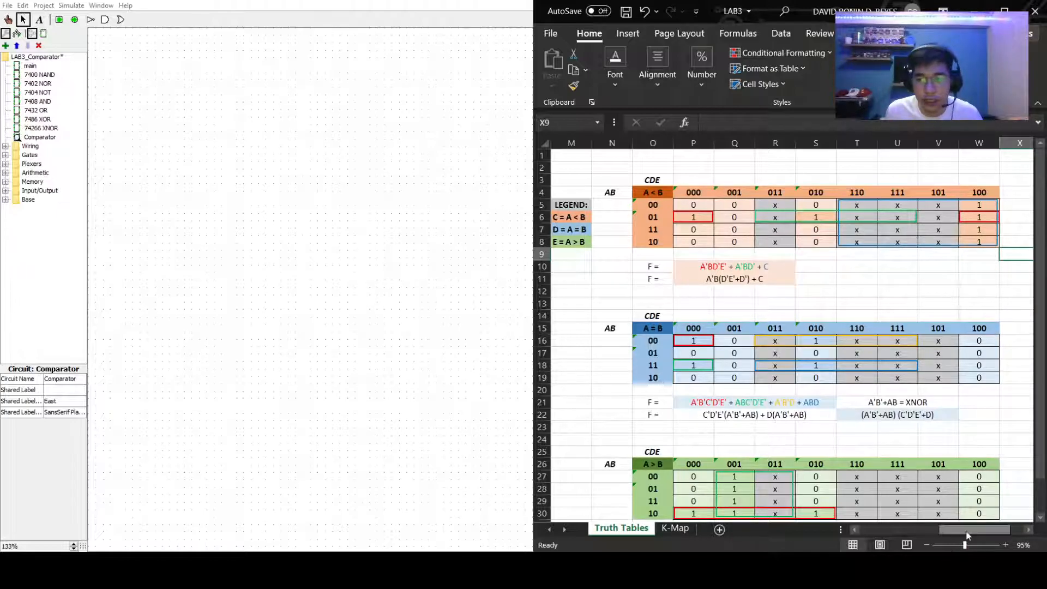
scroll(655, 310, left, 5)
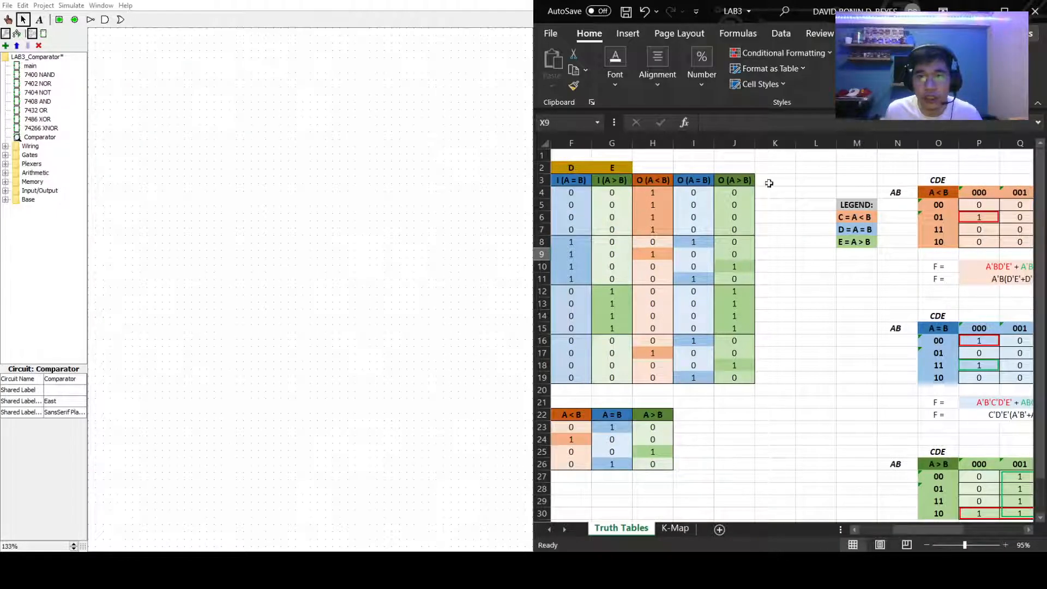
scroll(967, 532, right, 4)
scroll(967, 531, right, 3)
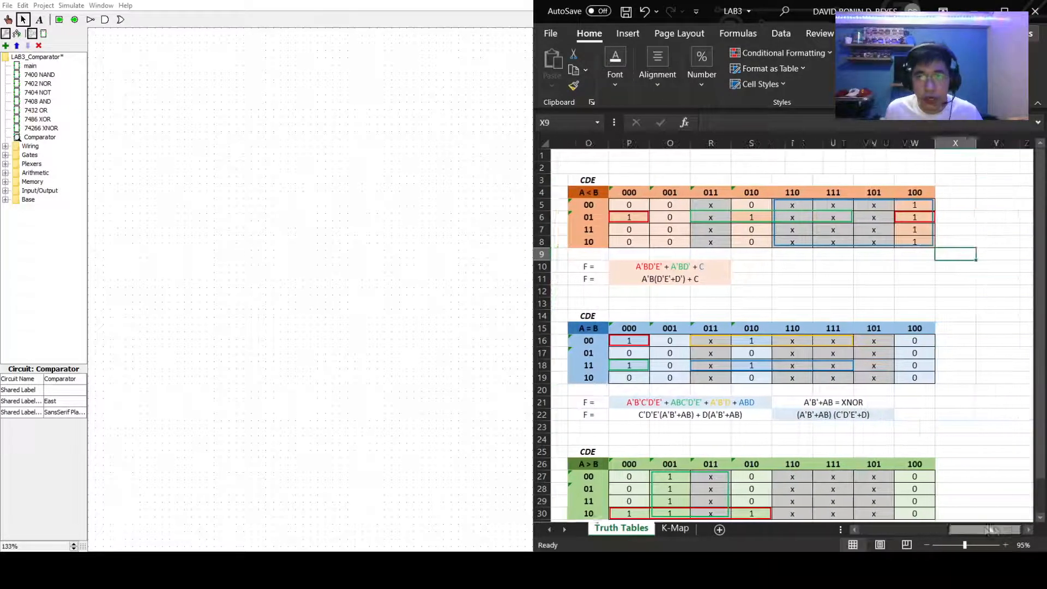
scroll(979, 527, right, 1)
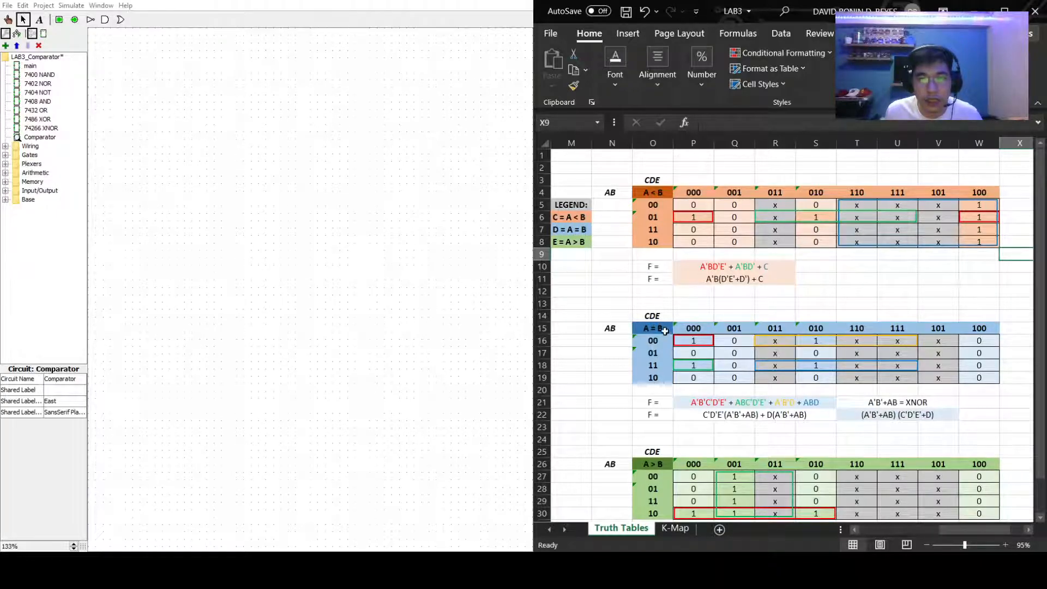
scroll(707, 365, down, 1)
scroll(758, 300, up, 1)
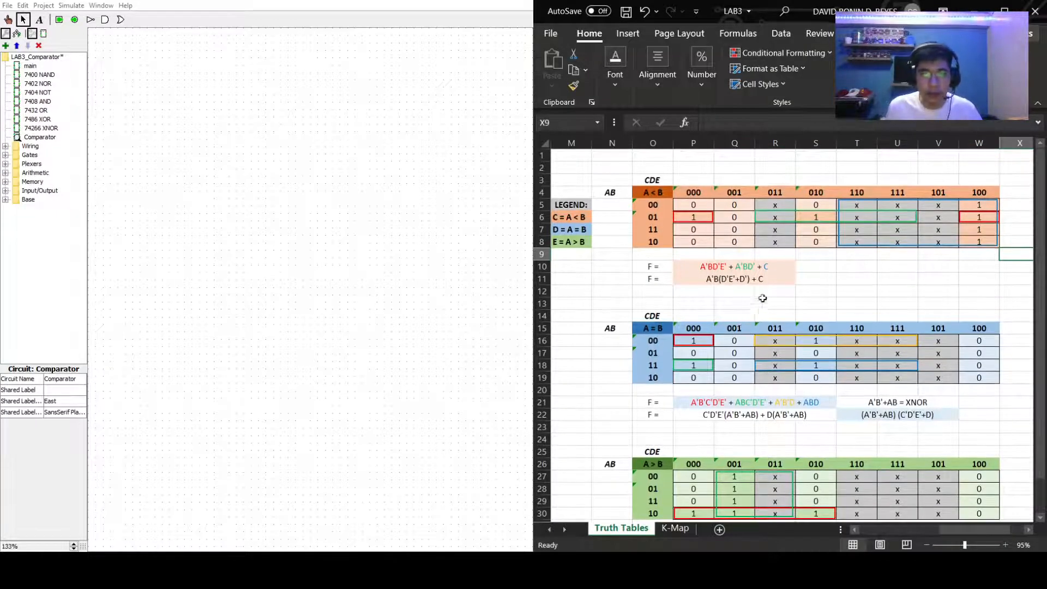
Step: Examine the coloured groupings in the A < B Karnaugh map and the expression terms derived from them
click(928, 275)
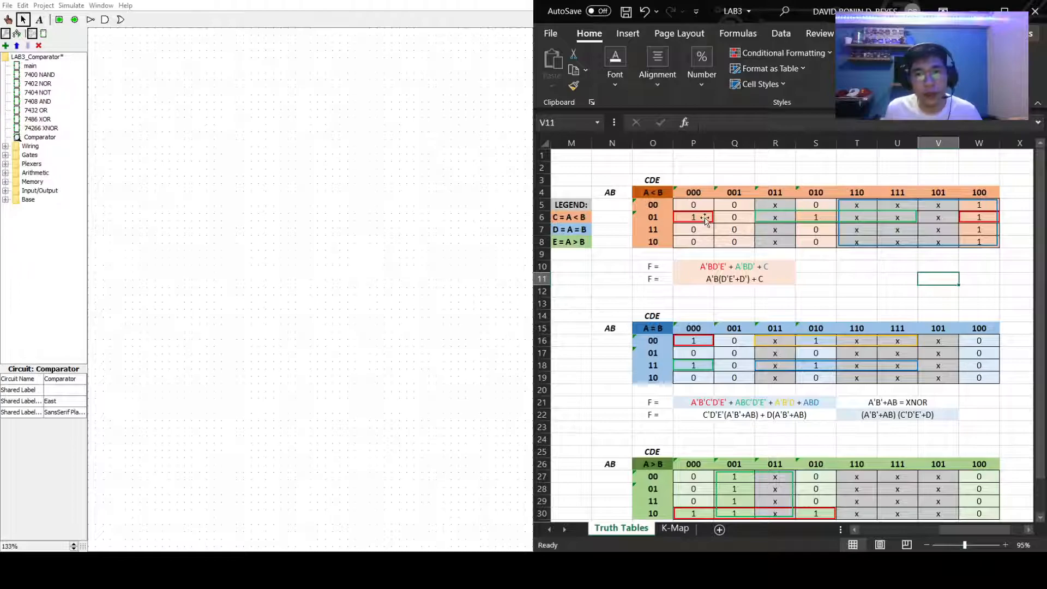
click(850, 286)
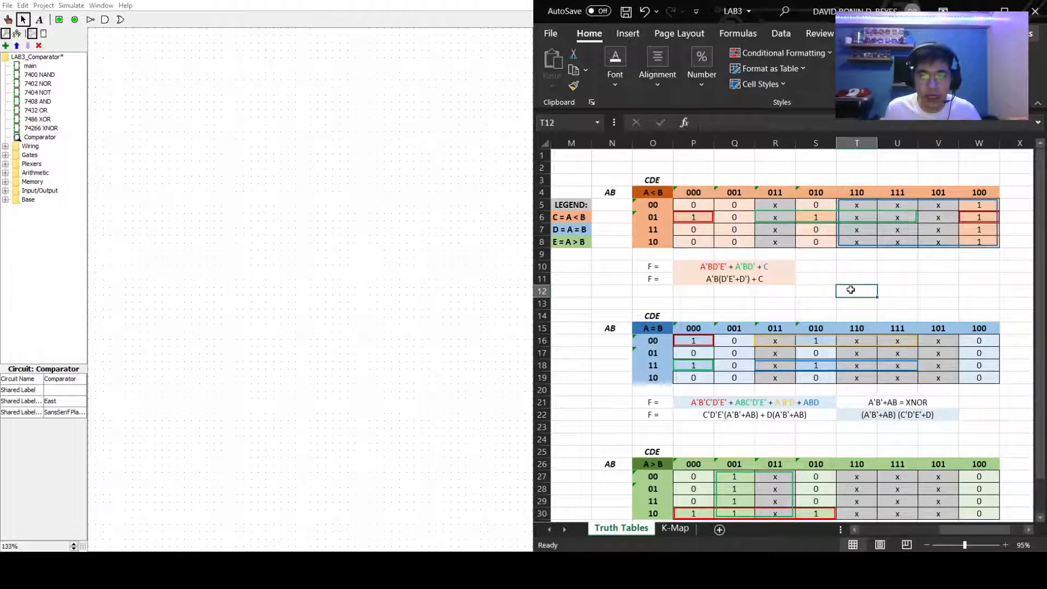
click(834, 283)
click(866, 267)
click(861, 277)
click(831, 267)
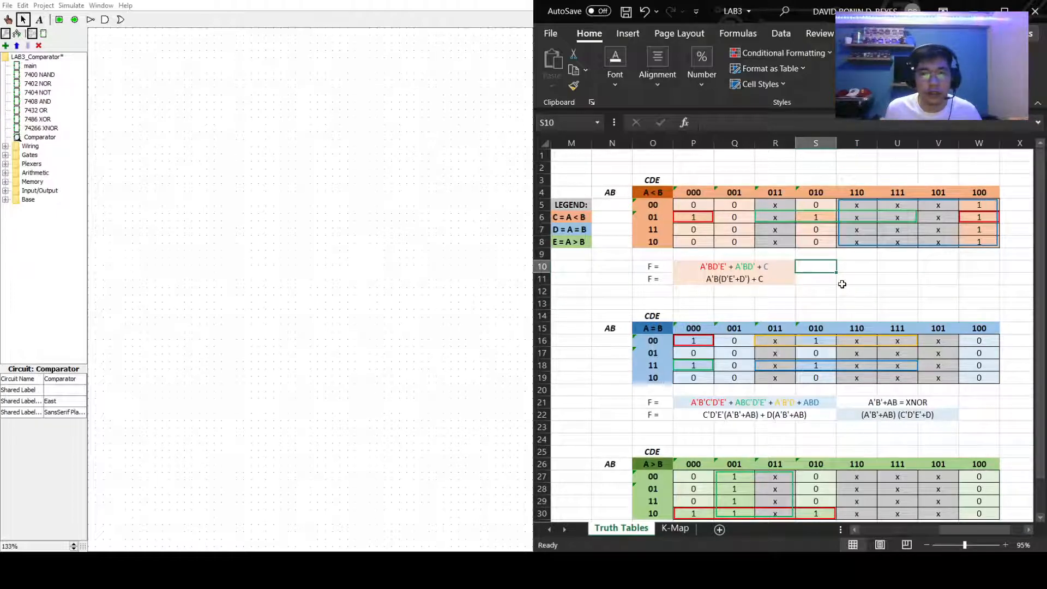
click(849, 266)
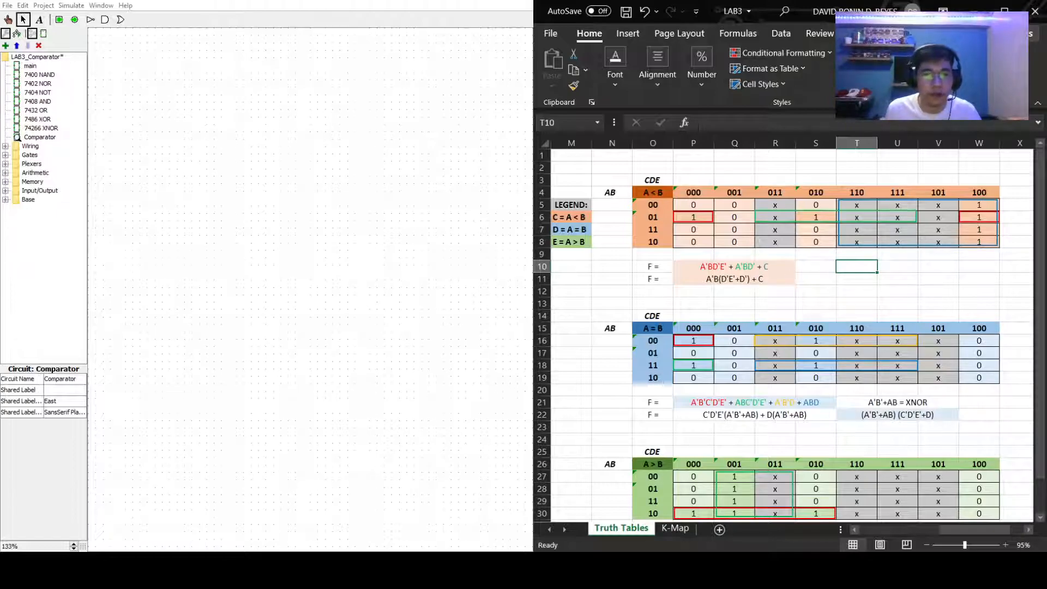
key(alt+Tab)
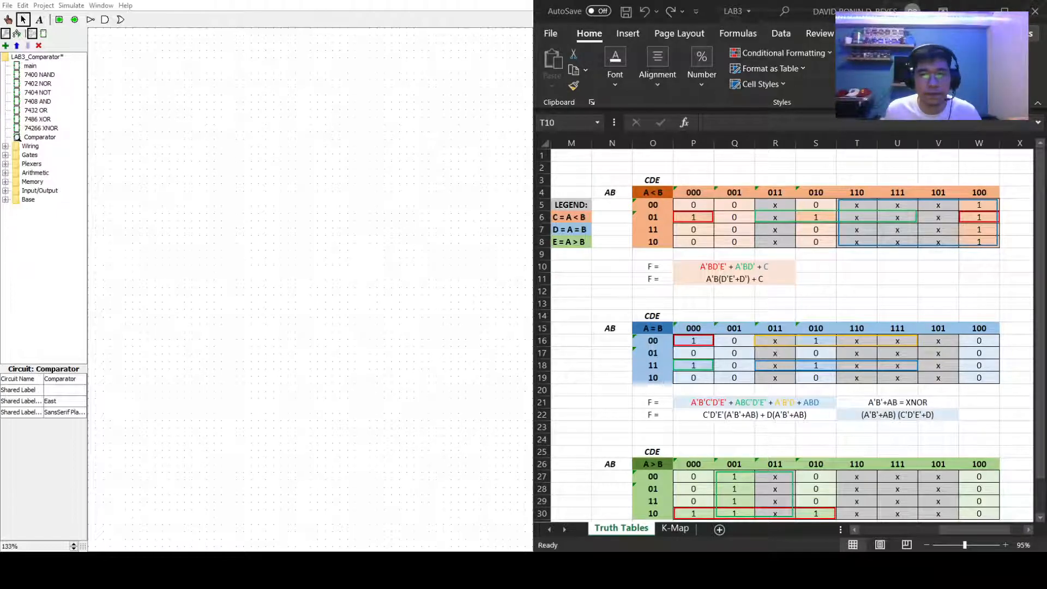
key(alt+Tab)
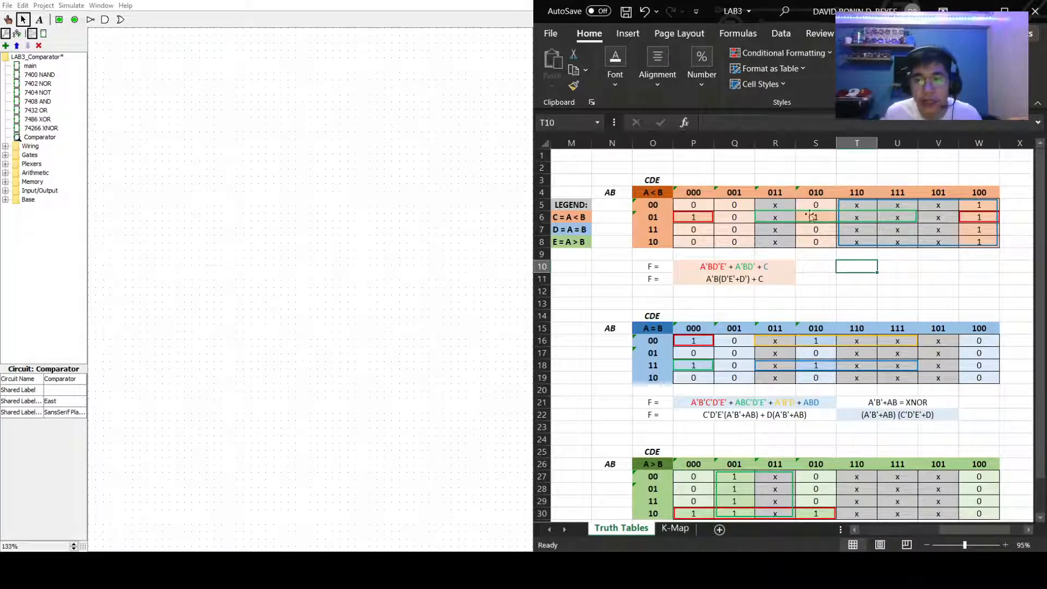
Step: Correct the first A < B expression in row 10 to A'BD'E' + A'BD + C
click(749, 268)
double_click(758, 266)
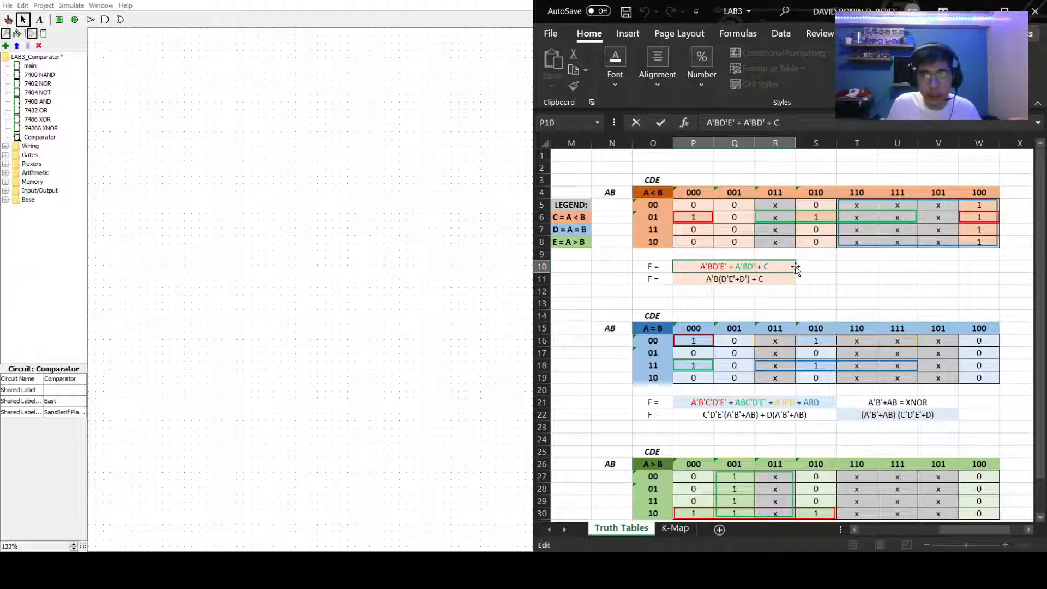
key(BackSpace)
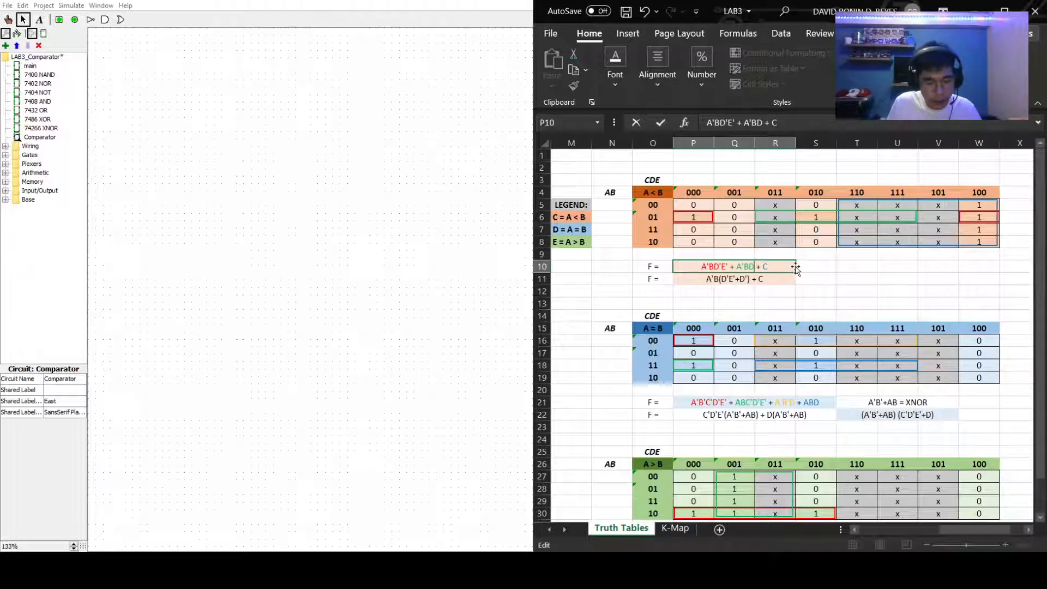
Step: Correct the factored A < B expression in row 11 to A'B(D'E'+D) + C
click(731, 279)
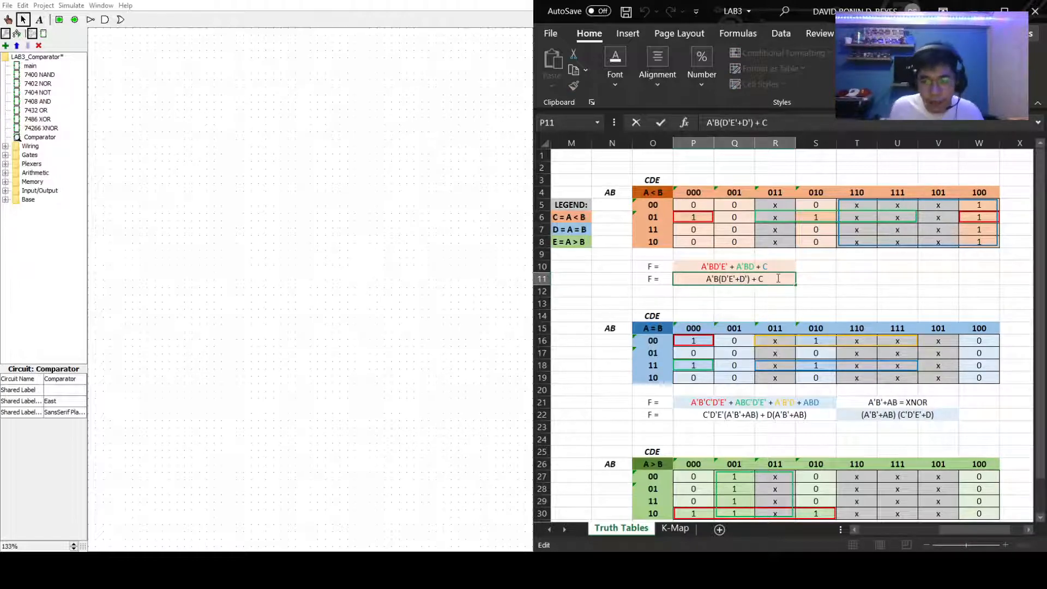
key(BackSpace)
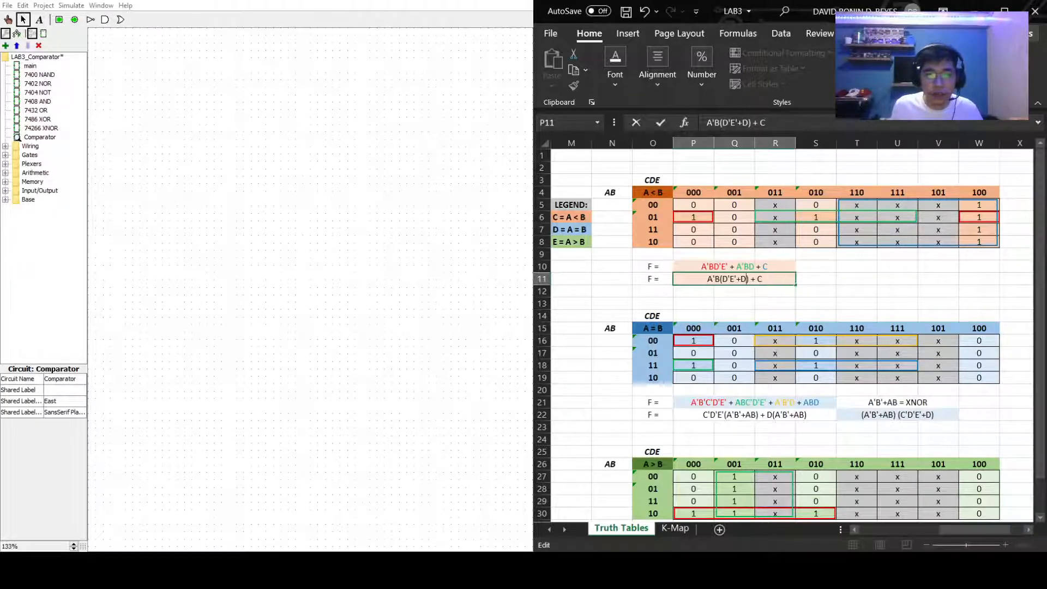
key(alt+Tab)
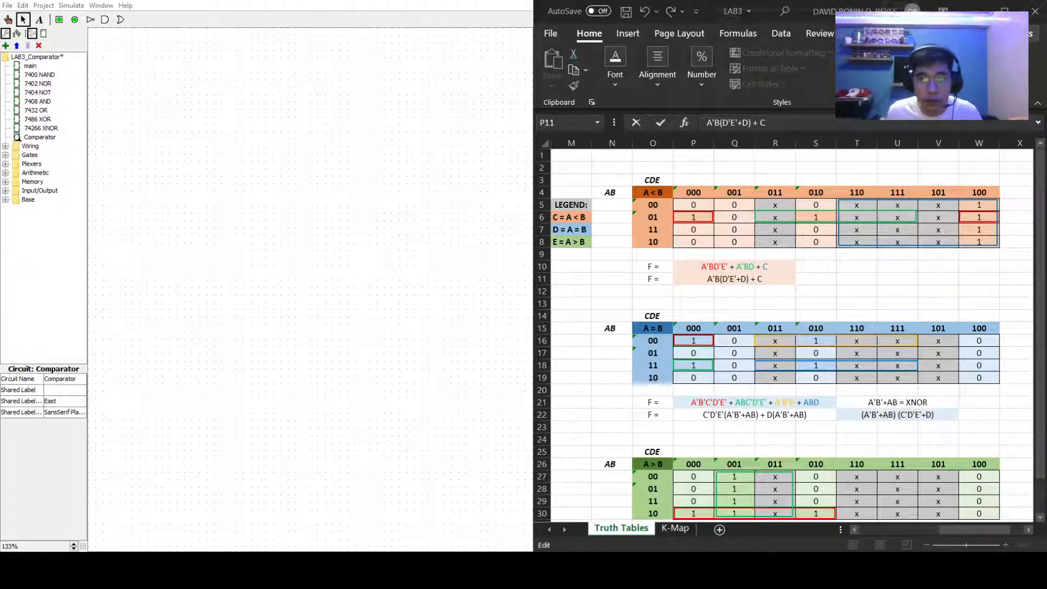
key(alt+Tab)
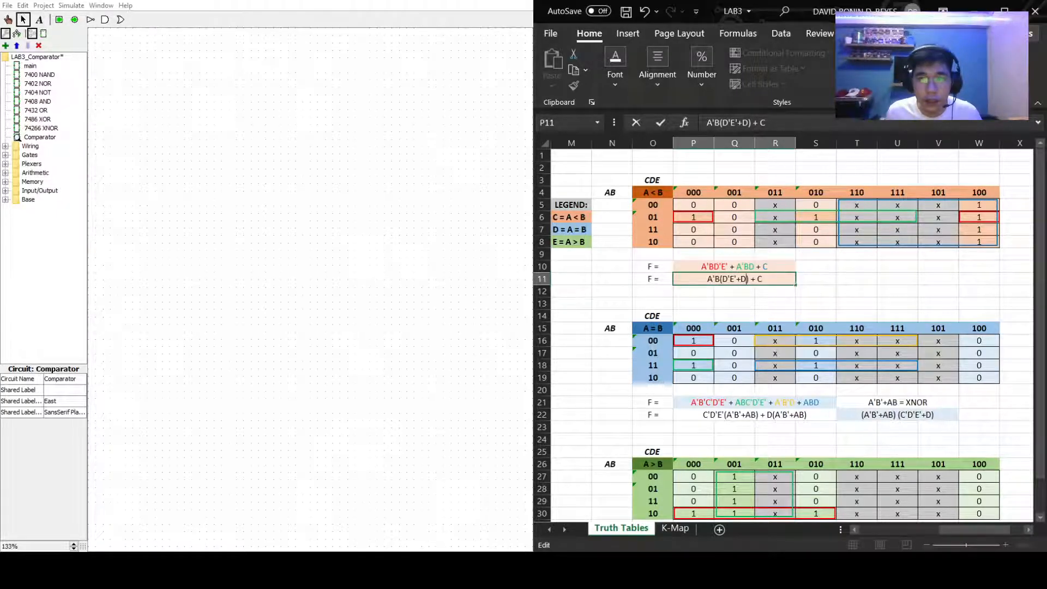
click(846, 290)
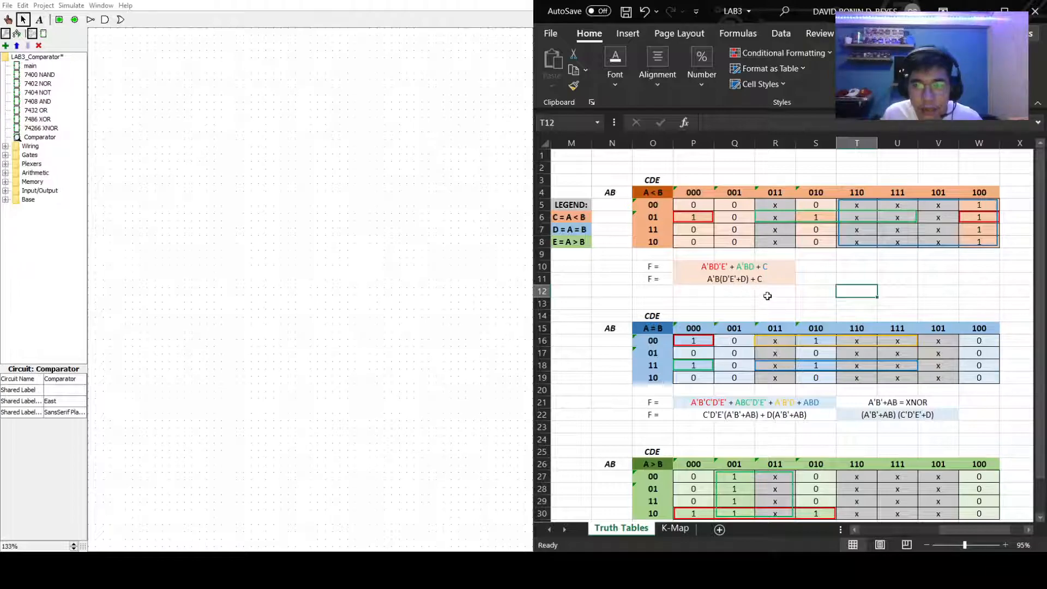
Step: Examine the A = B Karnaugh map's groupings and its factored expression (A'B'+AB) (C'D'E'+D)
scroll(803, 304, down, 1)
scroll(802, 304, up, 1)
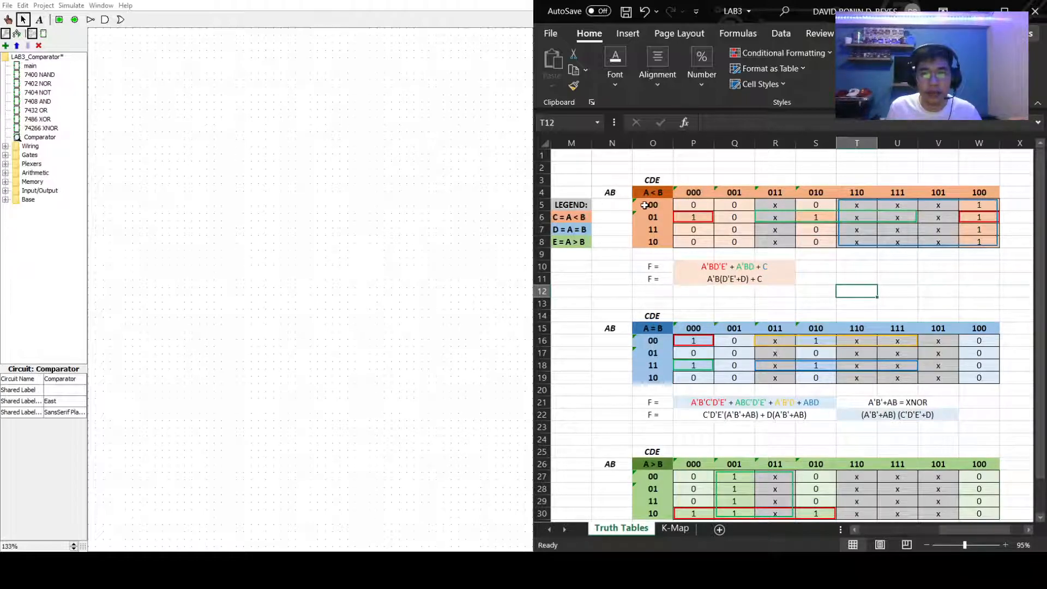
scroll(753, 314, down, 2)
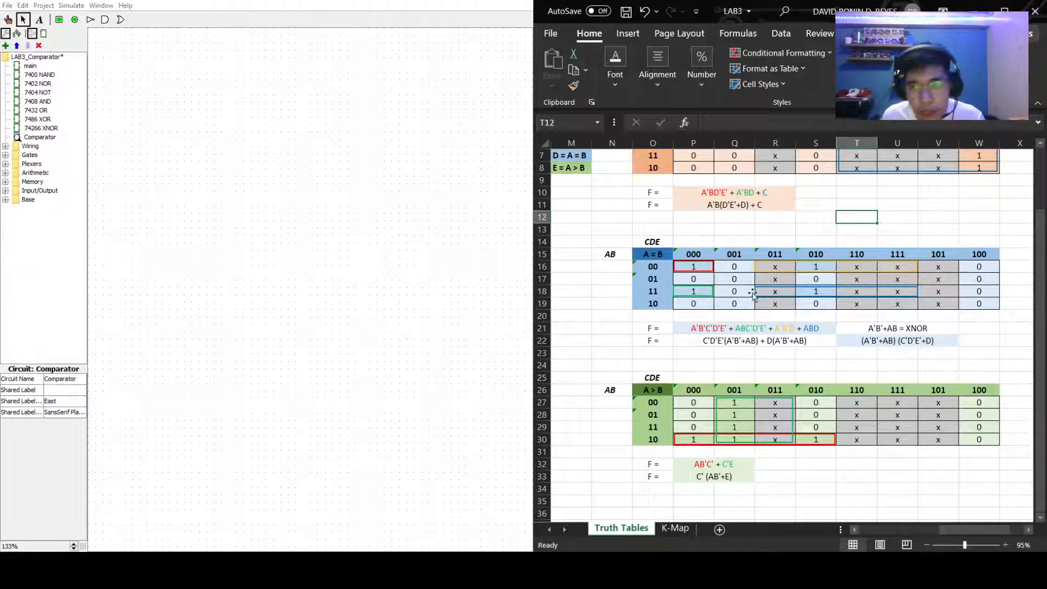
click(658, 292)
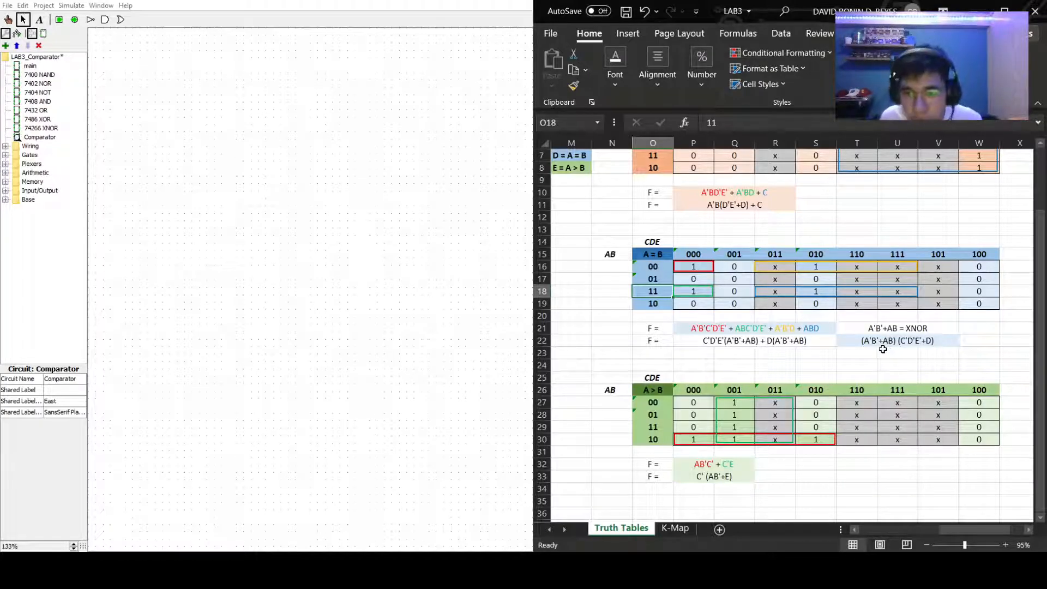
click(852, 345)
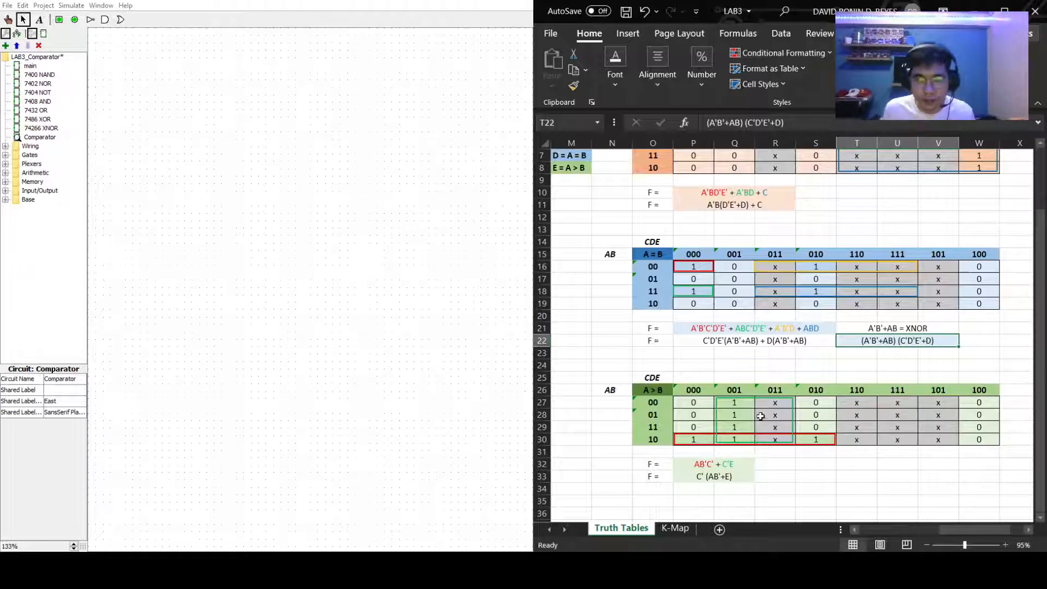
Step: Examine the A > B Karnaugh map's groupings and its expressions AB'C' + C'E and C' (AB'+E)
scroll(760, 409, down, 2)
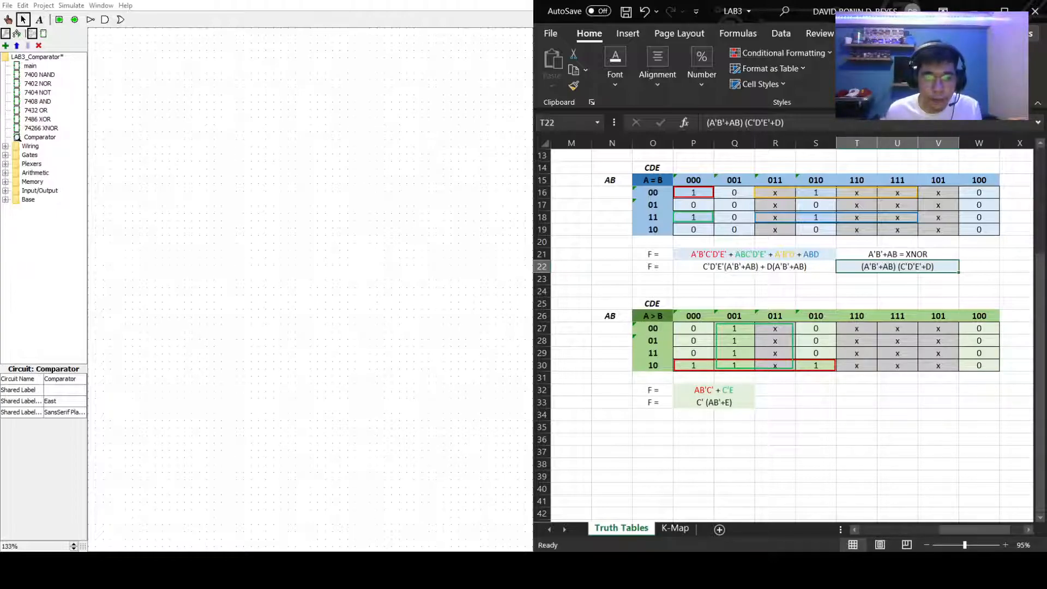
key(ctrl+z)
key(ctrl+y)
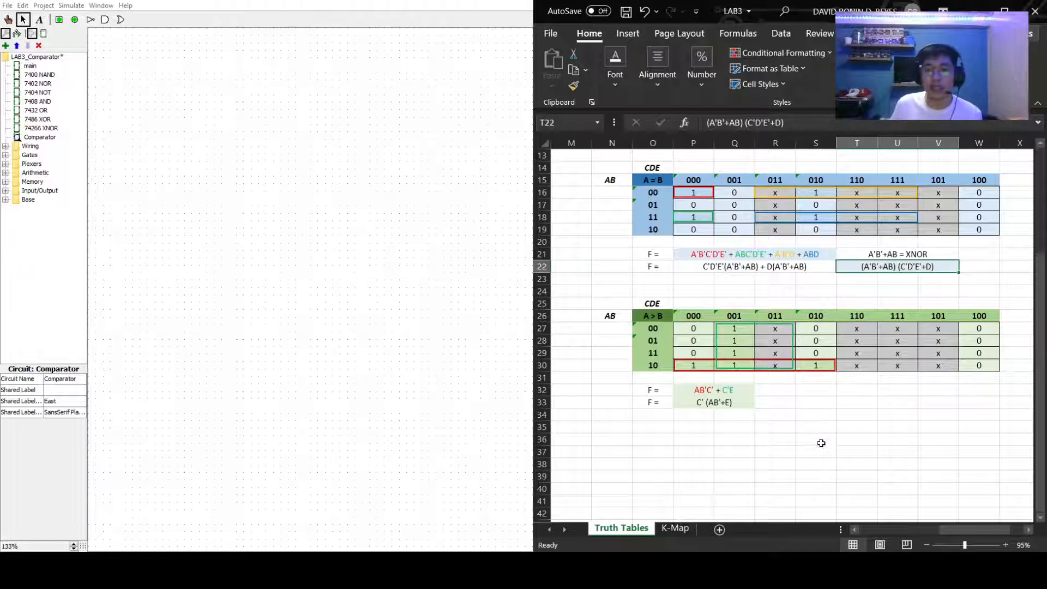
click(696, 391)
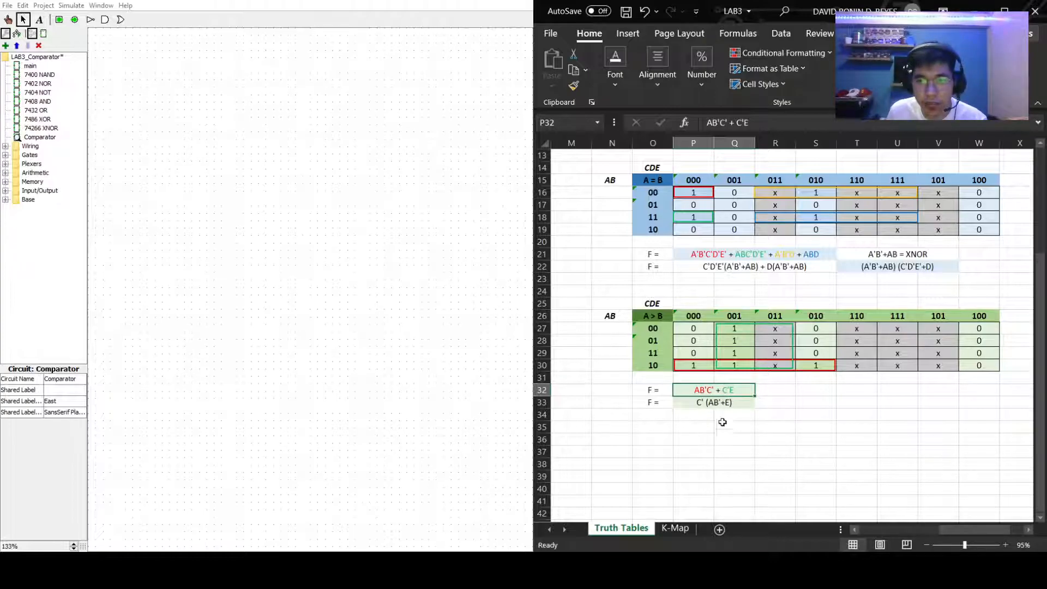
click(696, 413)
click(690, 405)
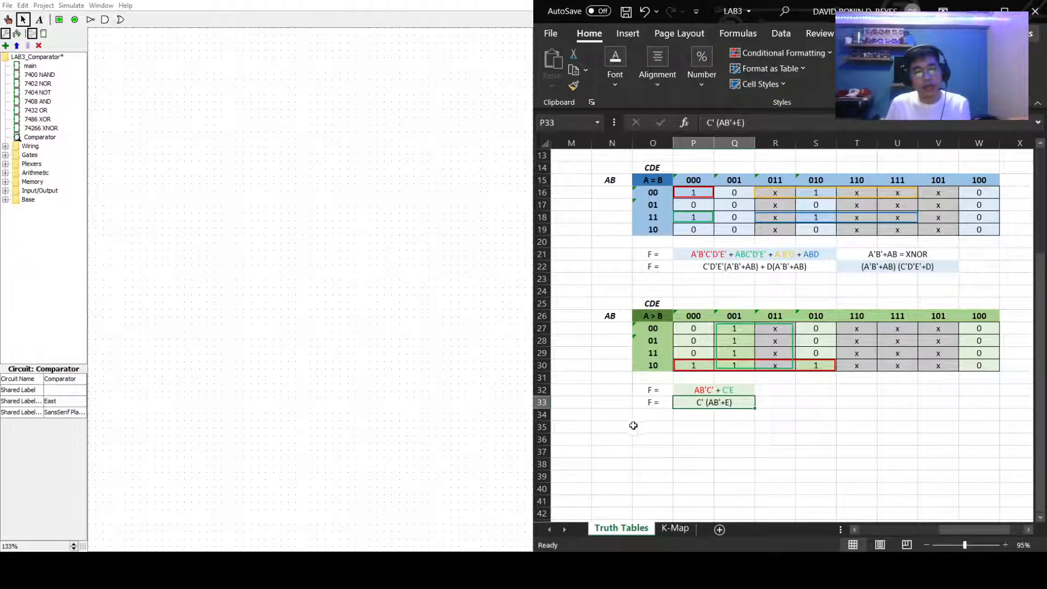
scroll(627, 425, up, 1)
scroll(656, 436, up, 2)
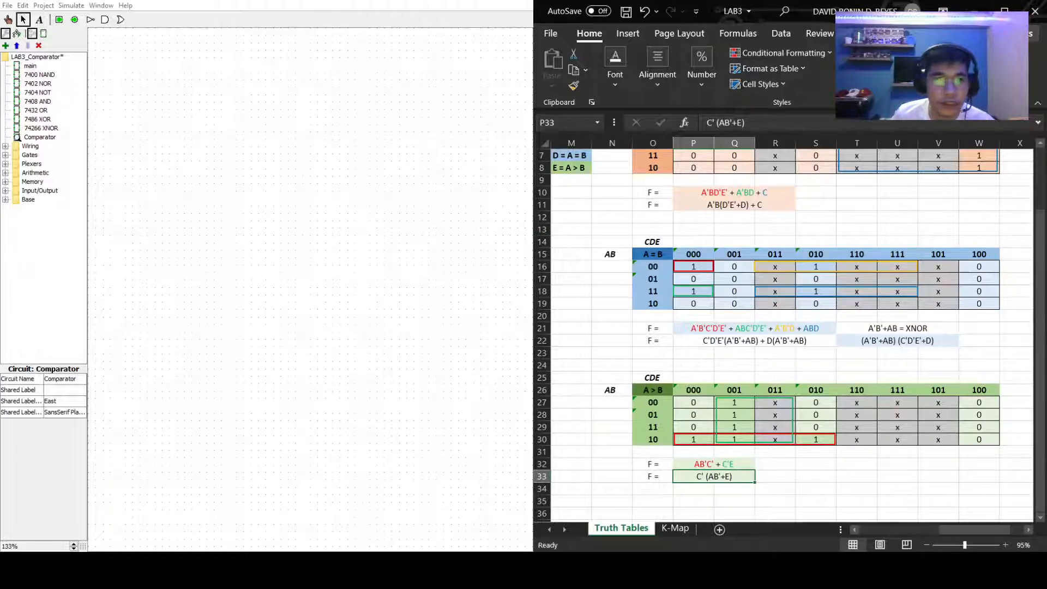
Step: Place five input pins in a vertical column in the Comparator circuit
click(59, 20)
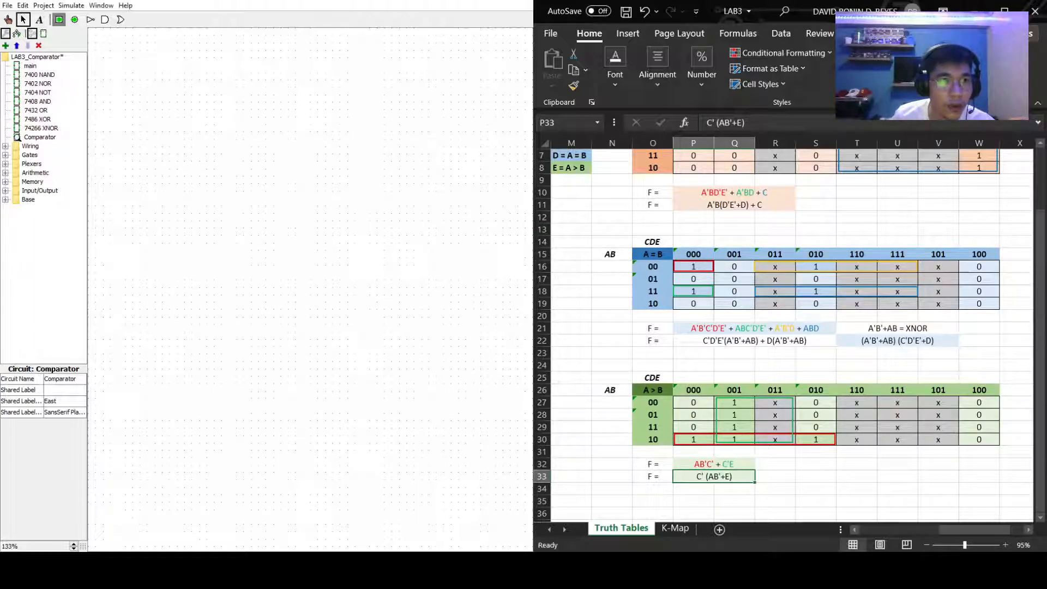
click(133, 87)
click(176, 113)
click(59, 19)
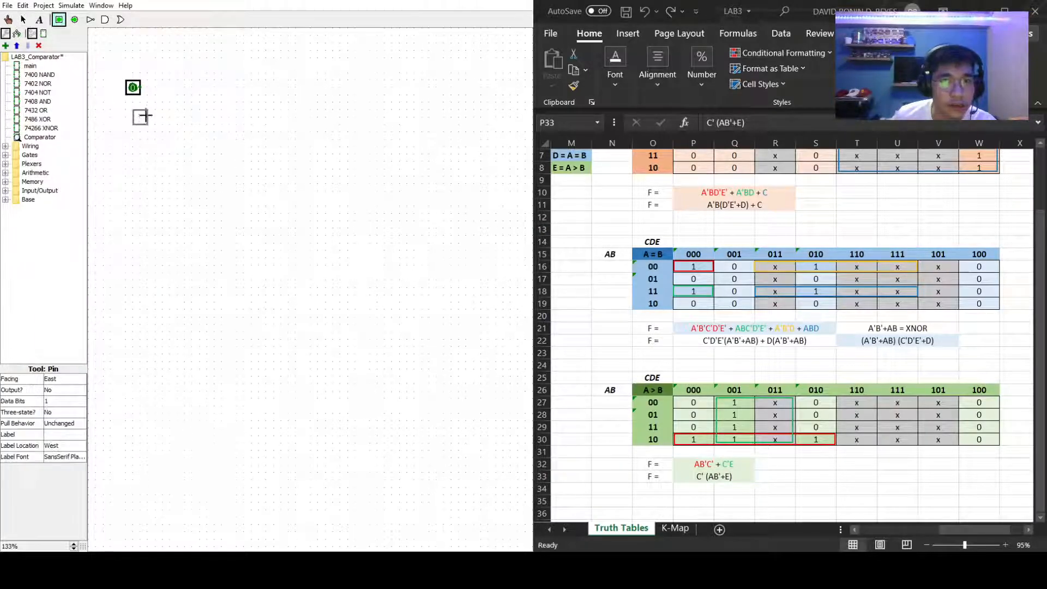
click(133, 116)
click(60, 20)
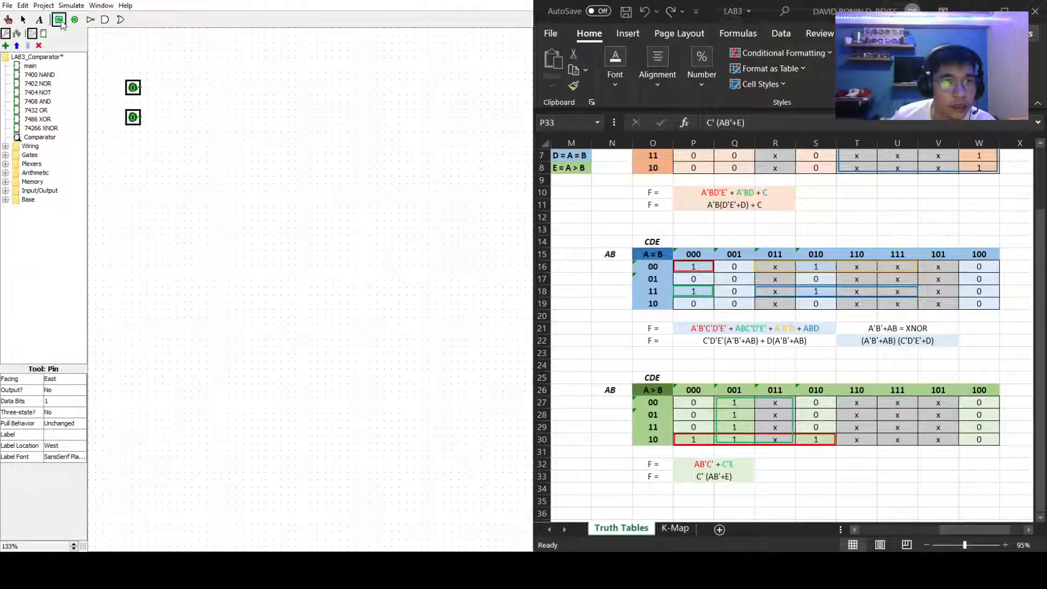
click(132, 147)
click(198, 131)
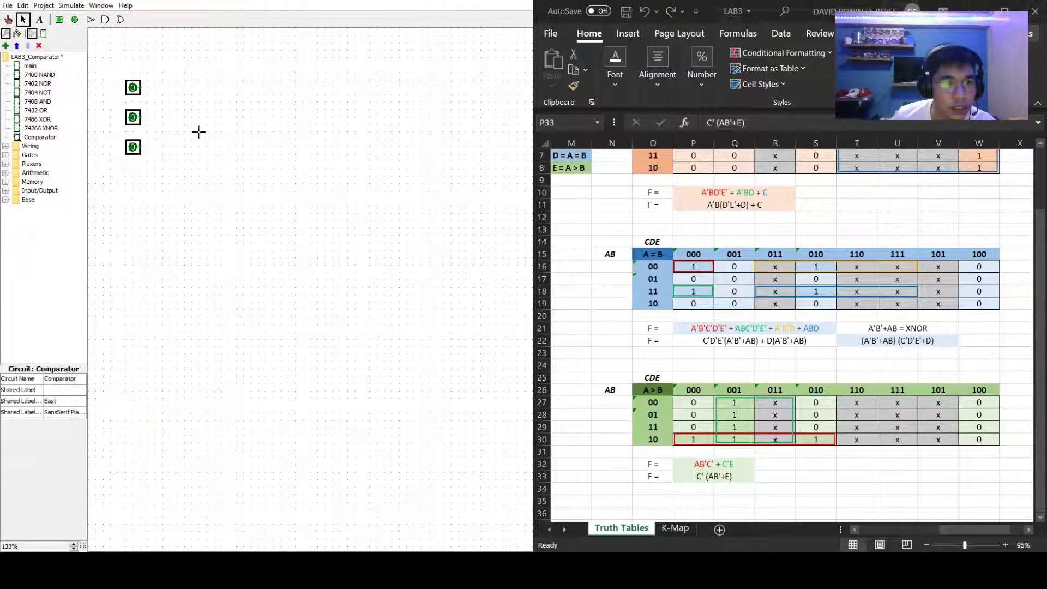
click(59, 20)
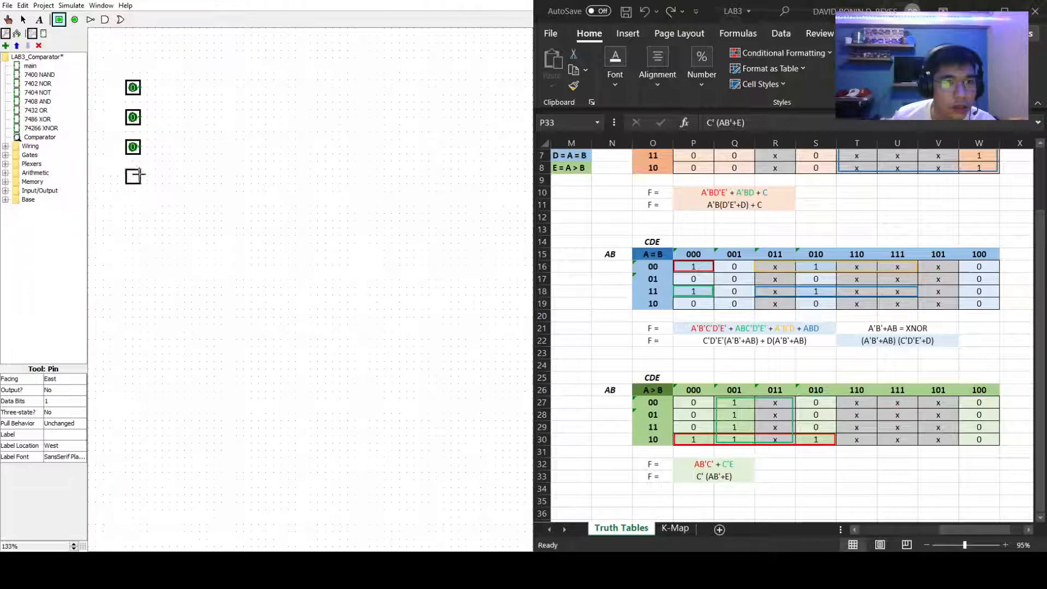
click(132, 176)
click(150, 83)
click(60, 20)
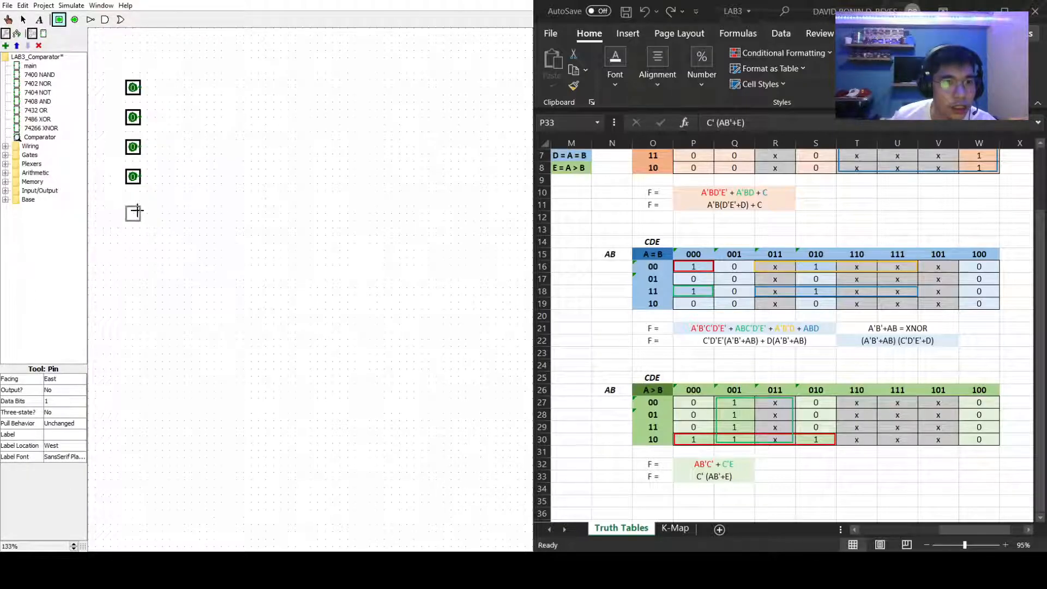
click(132, 213)
click(210, 186)
Step: Label the two uppermost input pins A and B
click(133, 89)
click(59, 439)
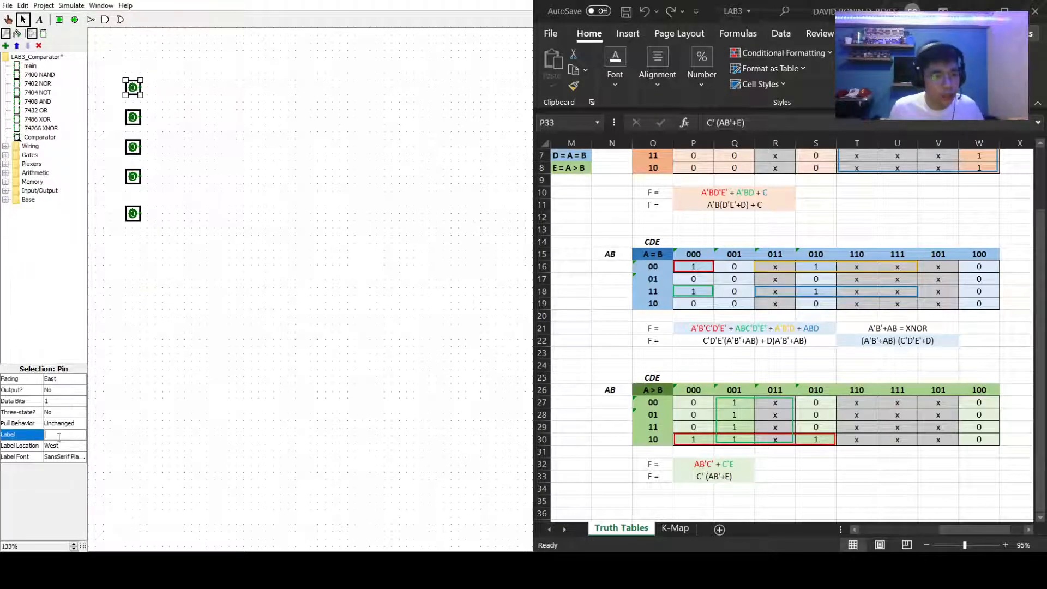
click(212, 253)
click(134, 91)
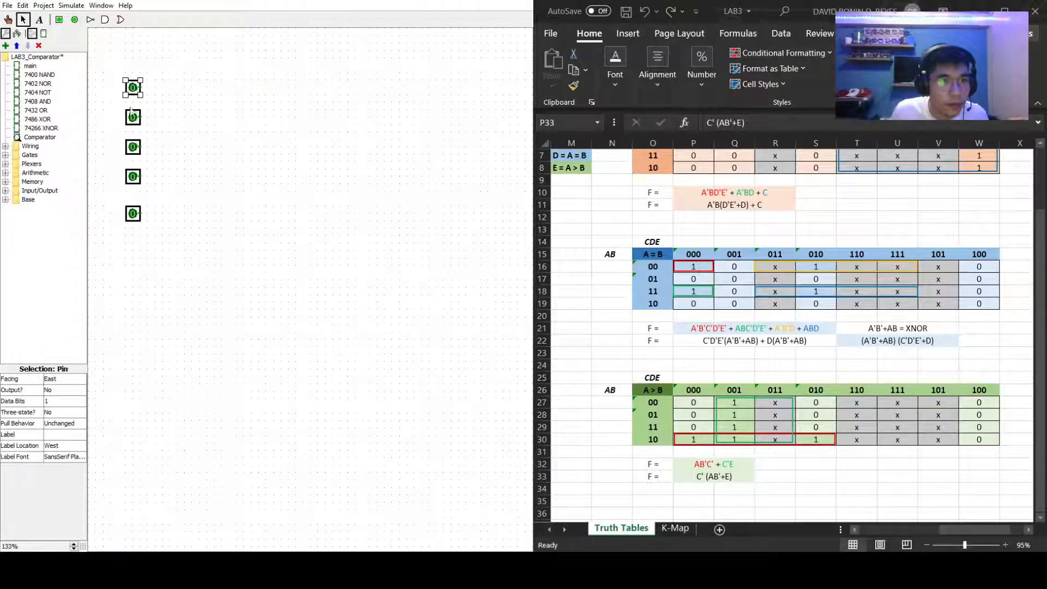
click(80, 434)
text(A)
key(Return)
click(133, 118)
click(53, 439)
text(B)
key(Return)
click(266, 338)
Step: Label the third and fourth input pins C and D
click(135, 148)
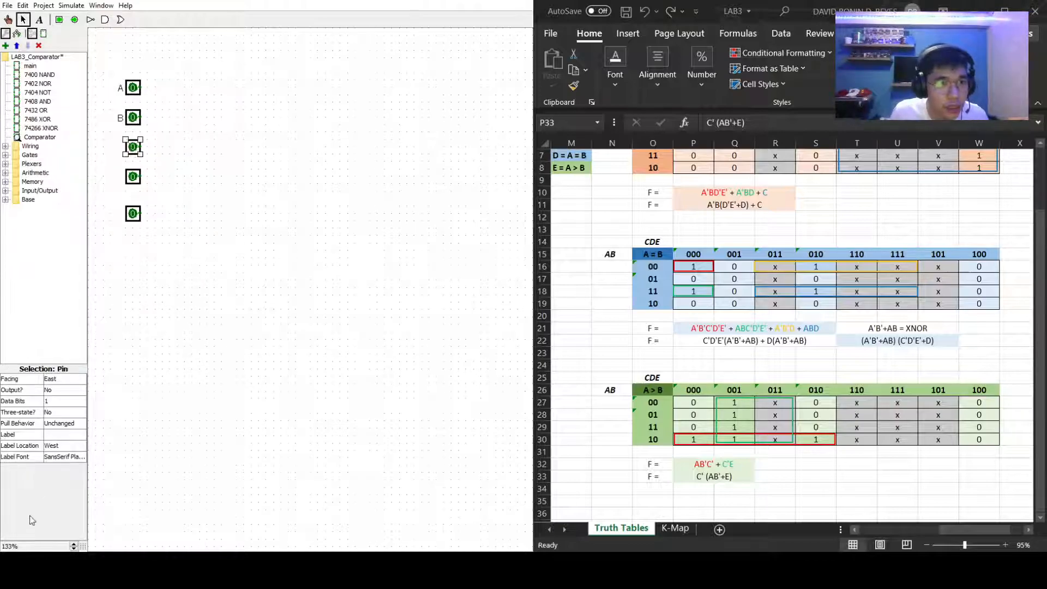
click(62, 435)
text(C)
key(Return)
click(212, 265)
click(133, 176)
click(53, 434)
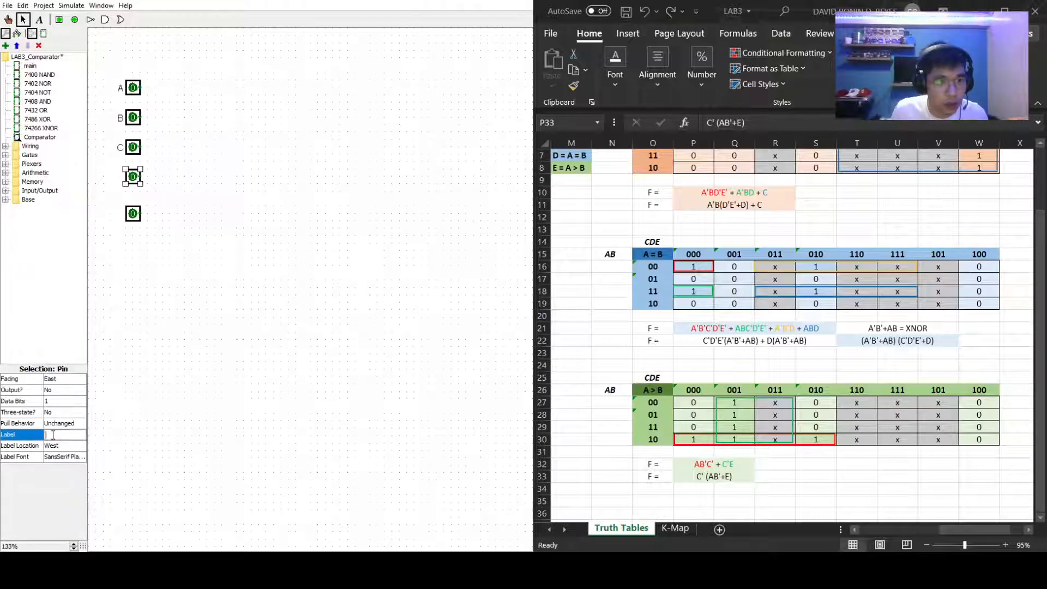
text(D)
click(192, 246)
Step: Label the lowest input pin E
click(136, 213)
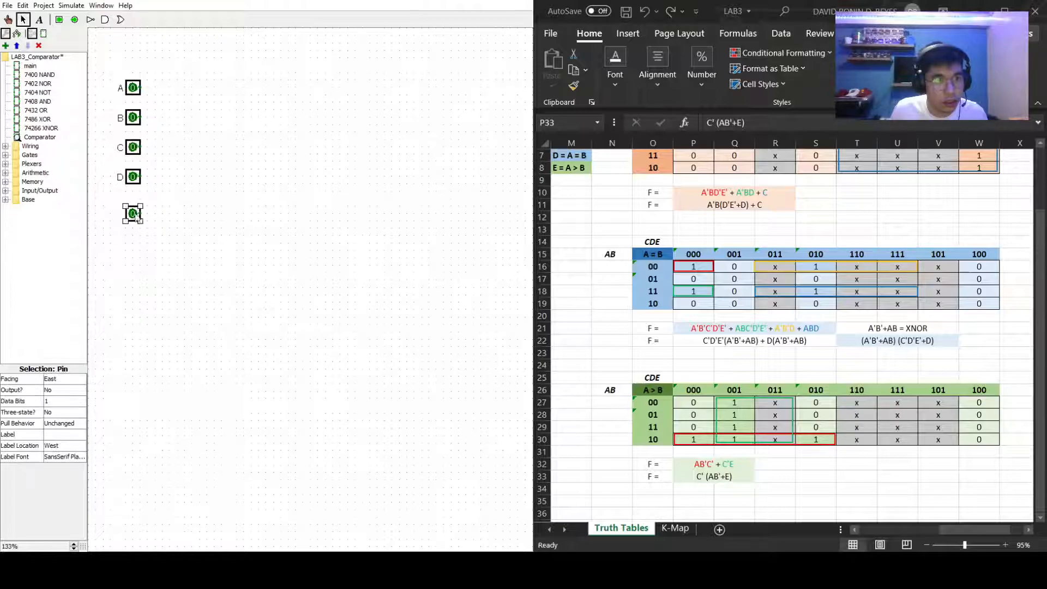
click(49, 436)
click(351, 392)
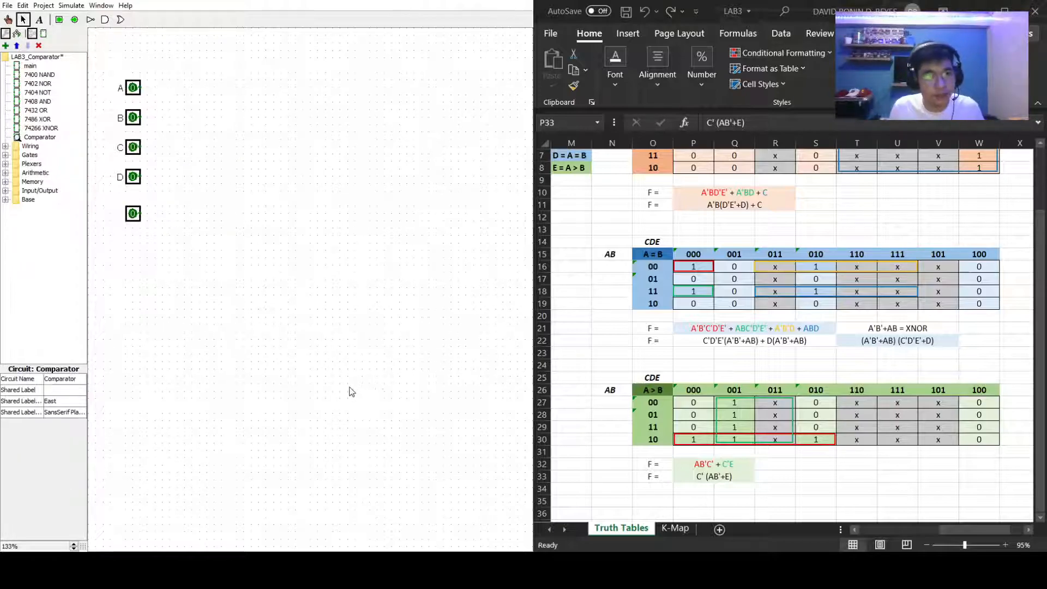
click(134, 217)
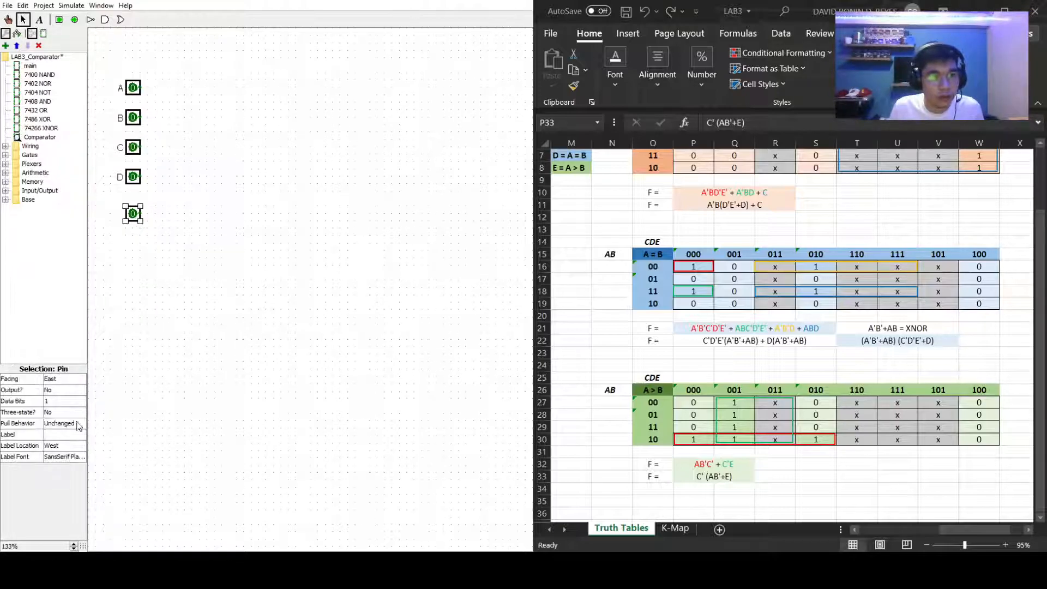
click(48, 435)
text(E)
key(Return)
click(320, 399)
Step: Place a 7404 NOT chip beside the input pins and set its shared label to NOT
scroll(791, 335, up, 2)
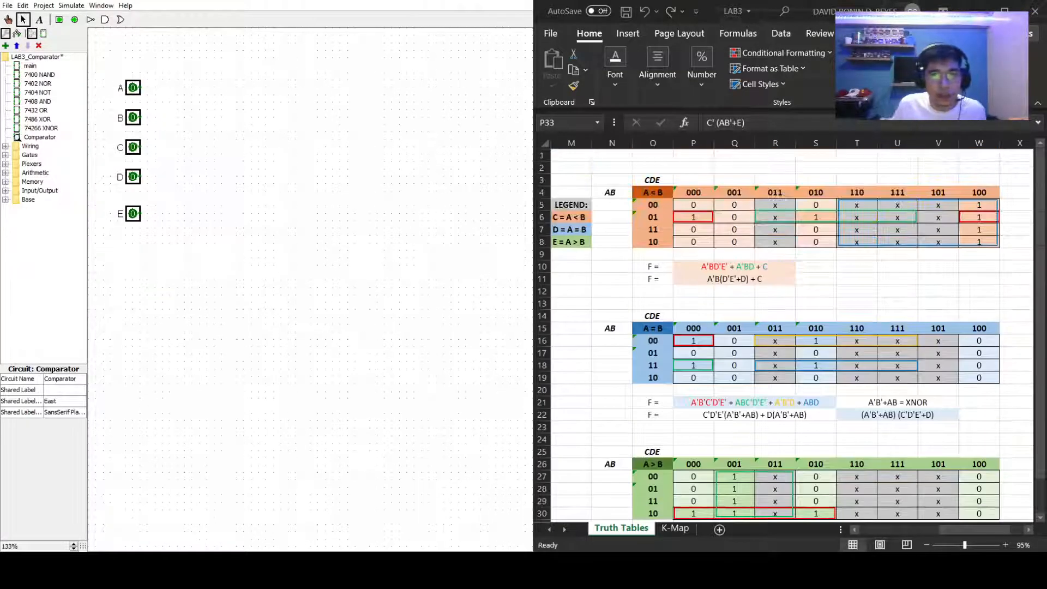
scroll(791, 336, down, 1)
scroll(791, 336, down, 1)
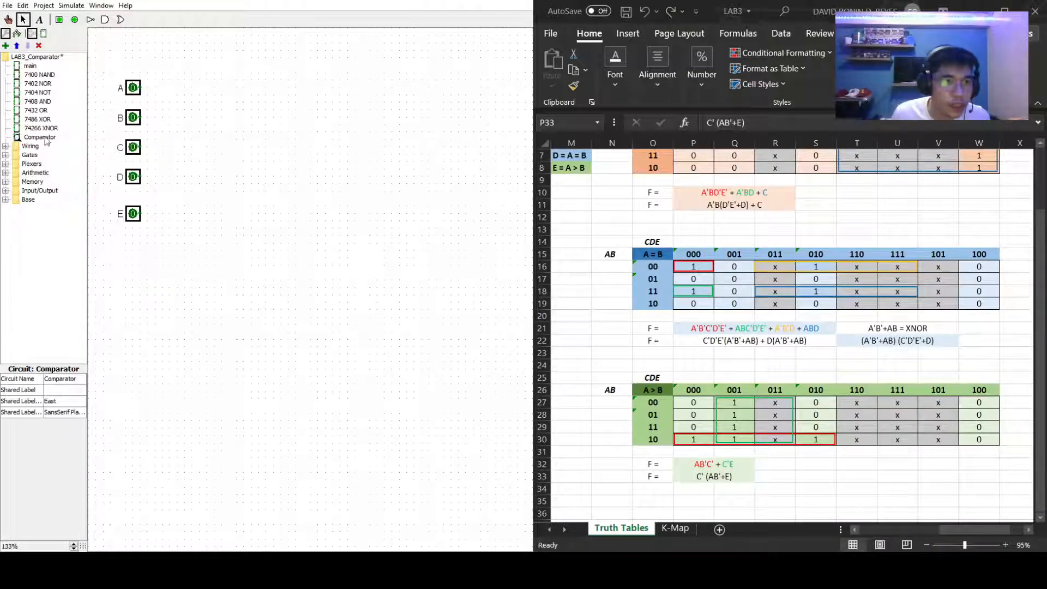
drag(38, 92, 243, 121)
click(58, 435)
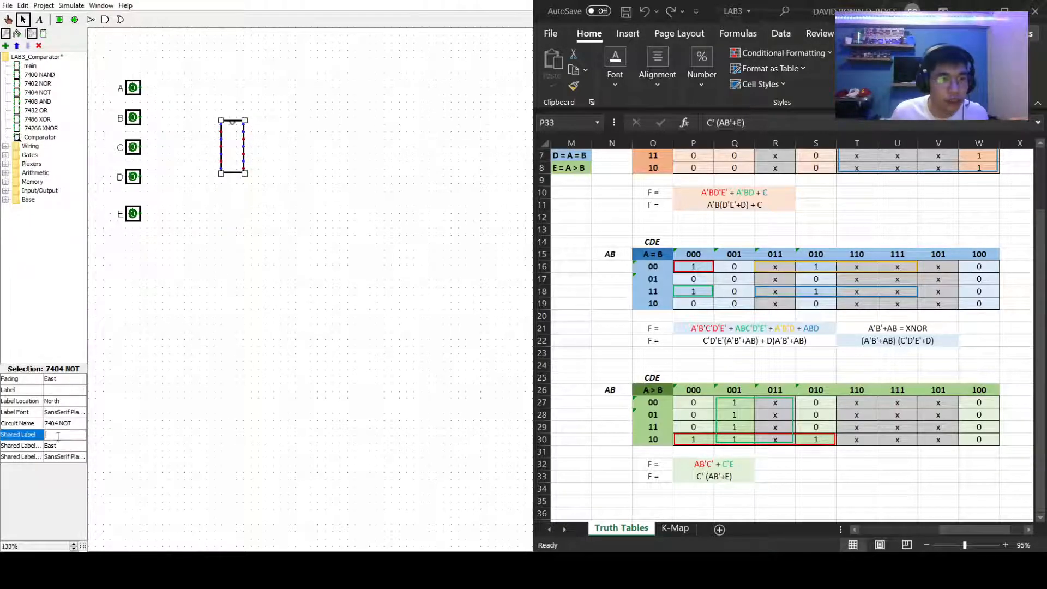
text(NOT)
key(Return)
click(388, 250)
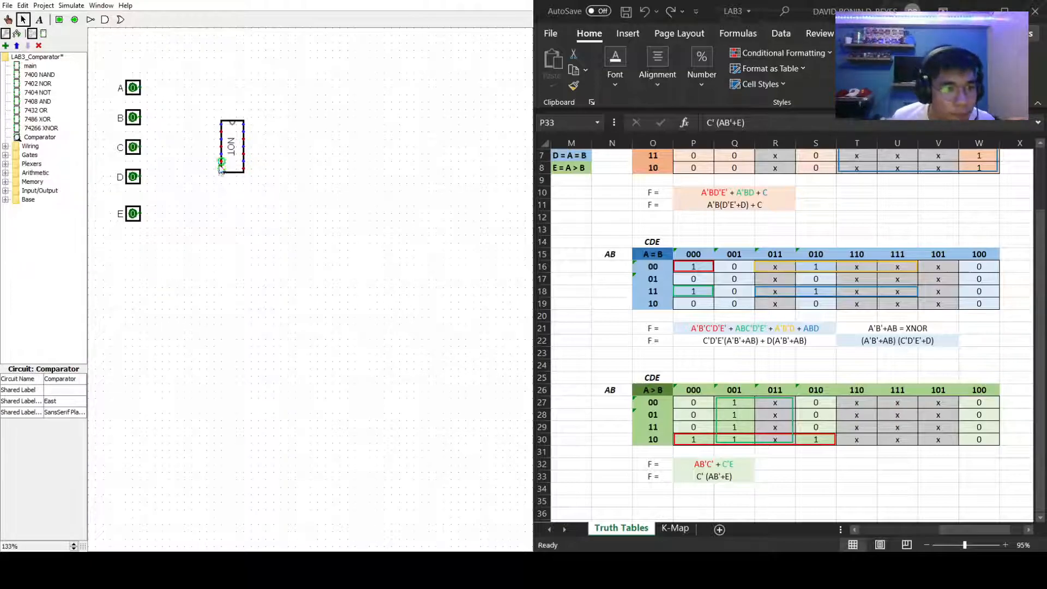
Step: Move the NOT chip up level with pin A and wire A to its first inverter input
click(239, 164)
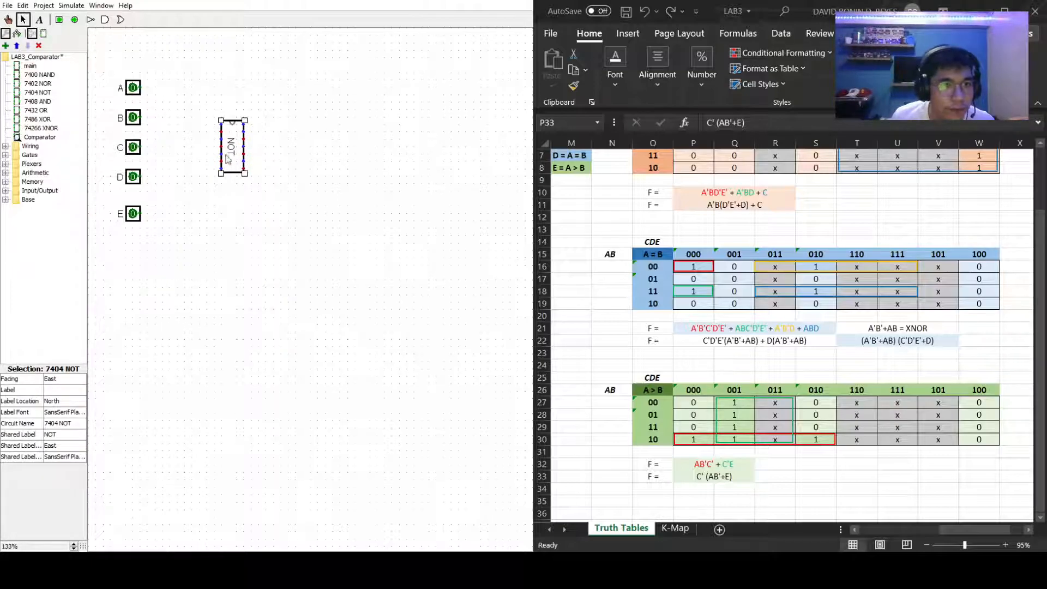
drag(226, 162, 219, 126)
click(300, 114)
drag(138, 89, 214, 87)
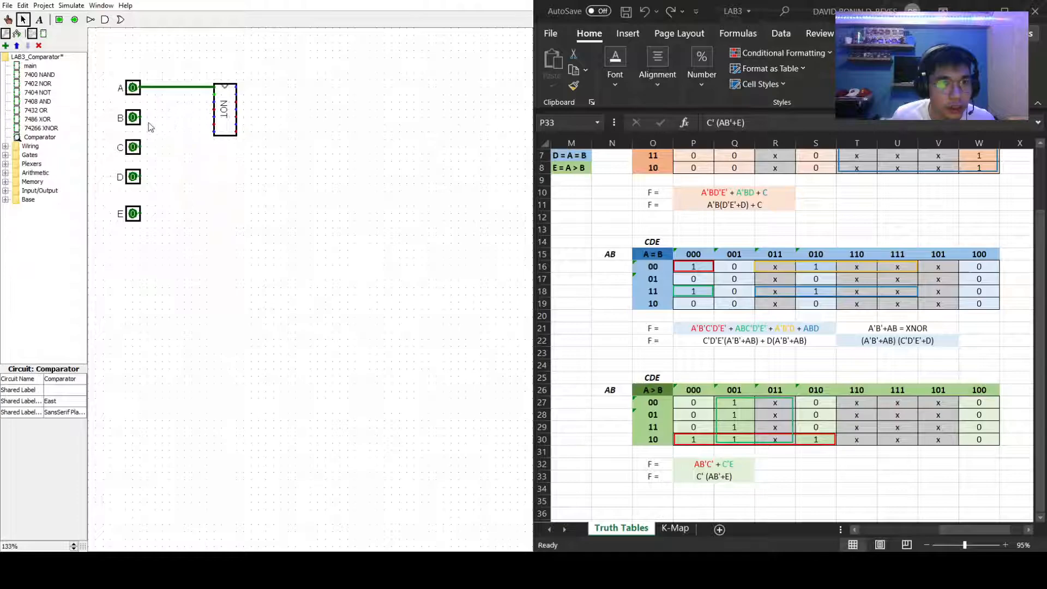
Step: Wire pins B and C to the second and third inverter inputs on the NOT chip's left side
drag(141, 117, 214, 94)
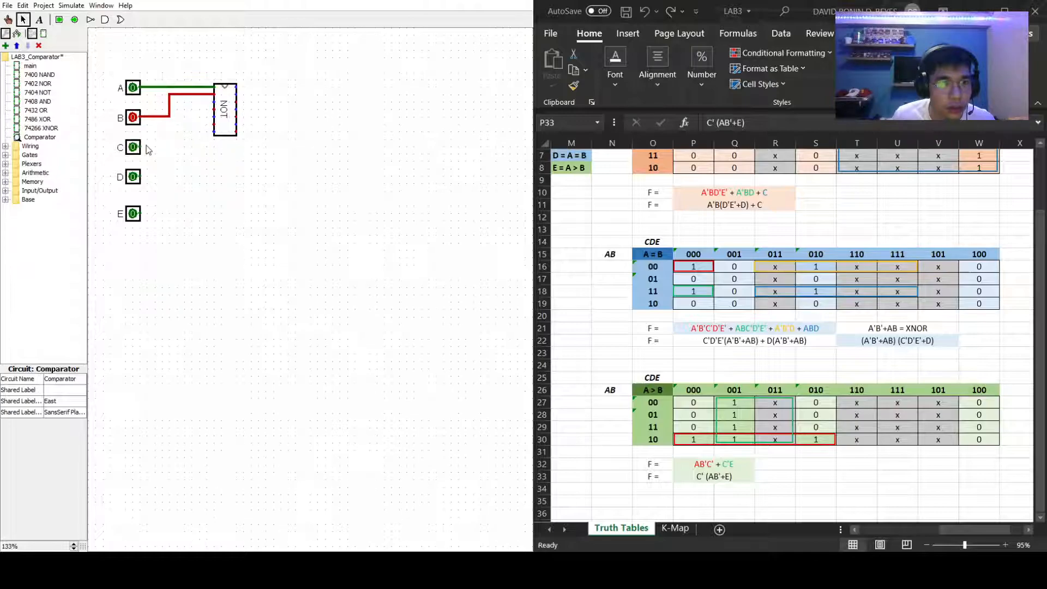
click(198, 95)
key(Delete)
drag(212, 103, 169, 95)
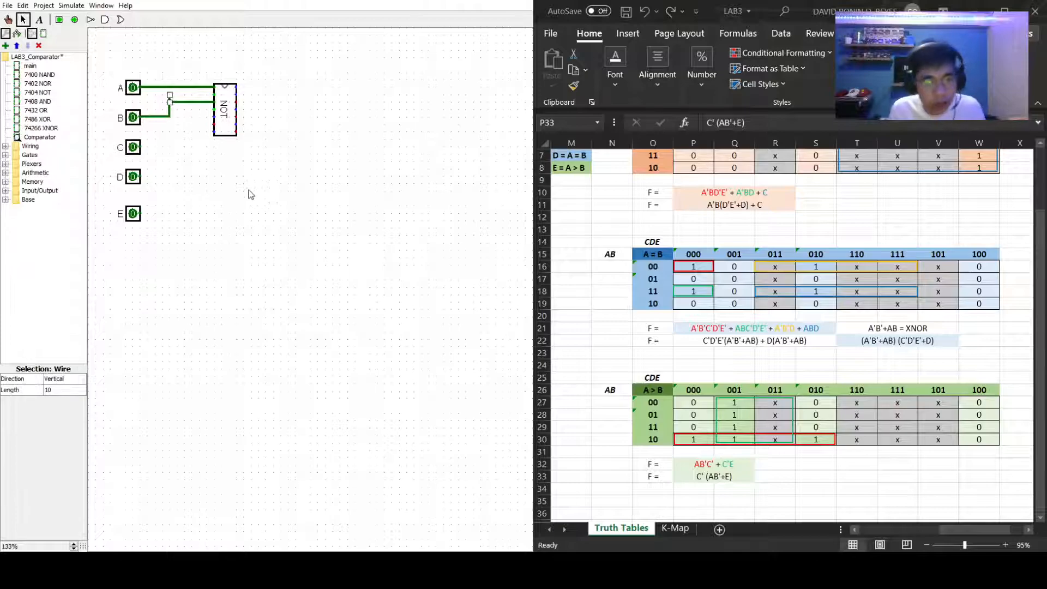
click(217, 222)
mouse_move(142, 147)
mouse_down()
mouse_move(175, 146)
mouse_move(179, 117)
mouse_move(214, 117)
mouse_up()
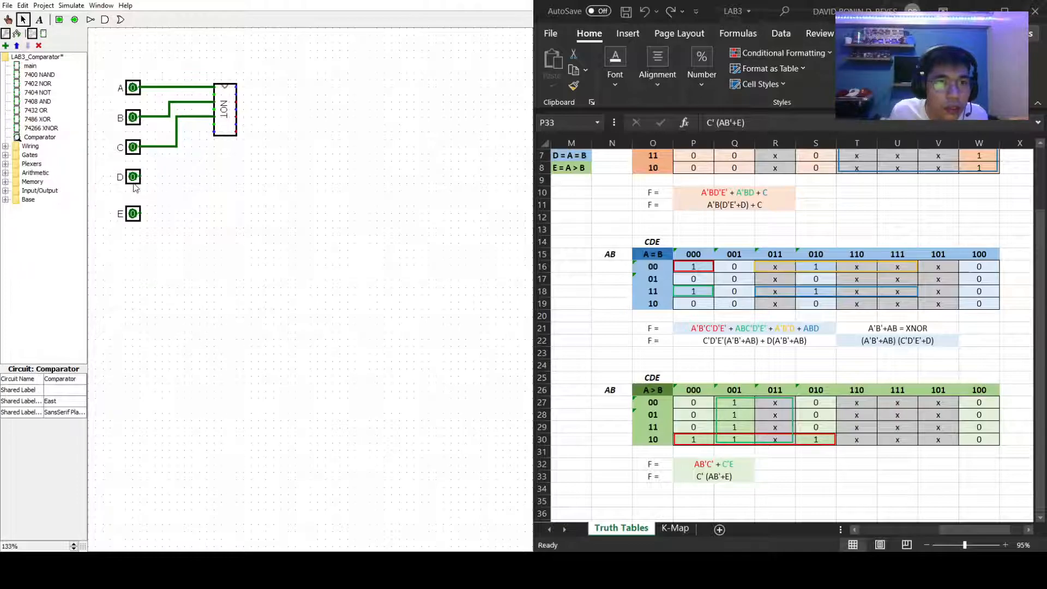
Step: Route wires from pins D and E around to the right side of the NOT chip
drag(141, 177, 256, 88)
drag(278, 92, 237, 86)
drag(139, 214, 236, 102)
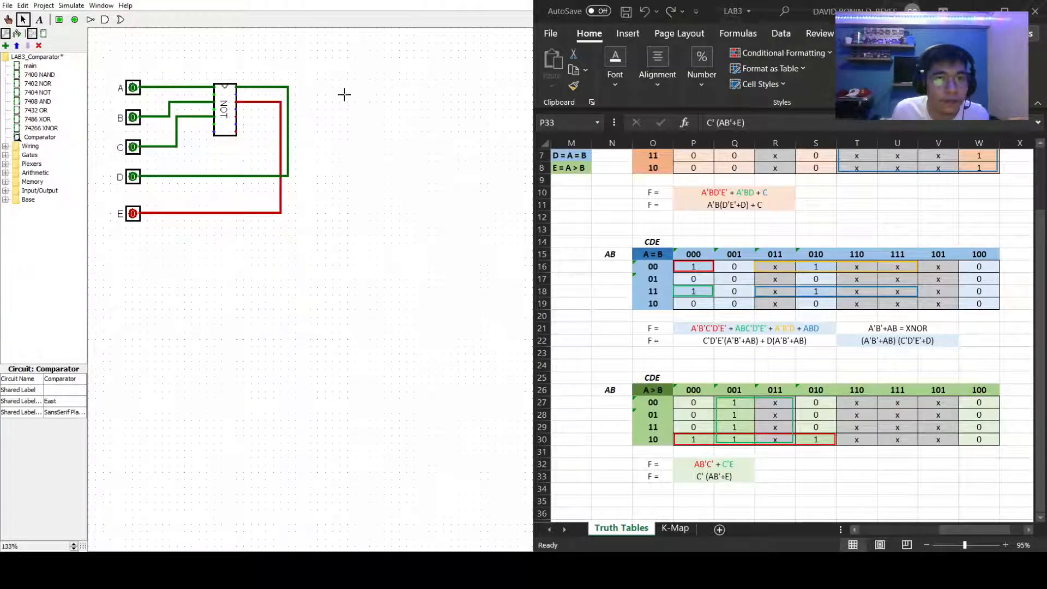
Step: Reconnect the D and E wires to the second and fourth pins on the NOT chip's right side, and shift the chip slightly right
click(256, 103)
key(Delete)
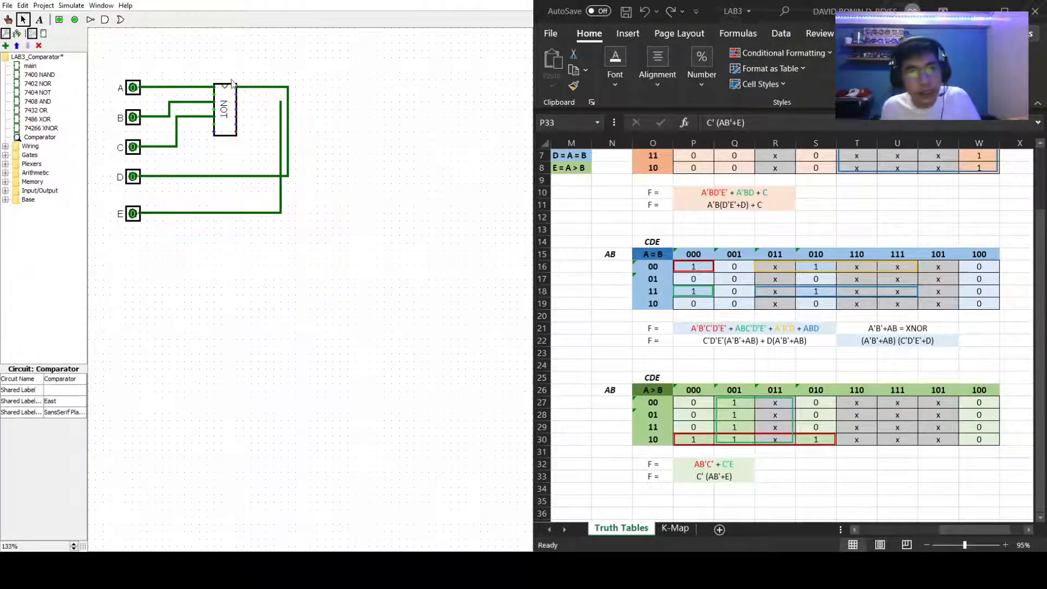
click(265, 87)
key(Delete)
mouse_move(236, 95)
mouse_down()
mouse_move(288, 94)
mouse_move(280, 108)
mouse_up()
click(288, 90)
key(Delete)
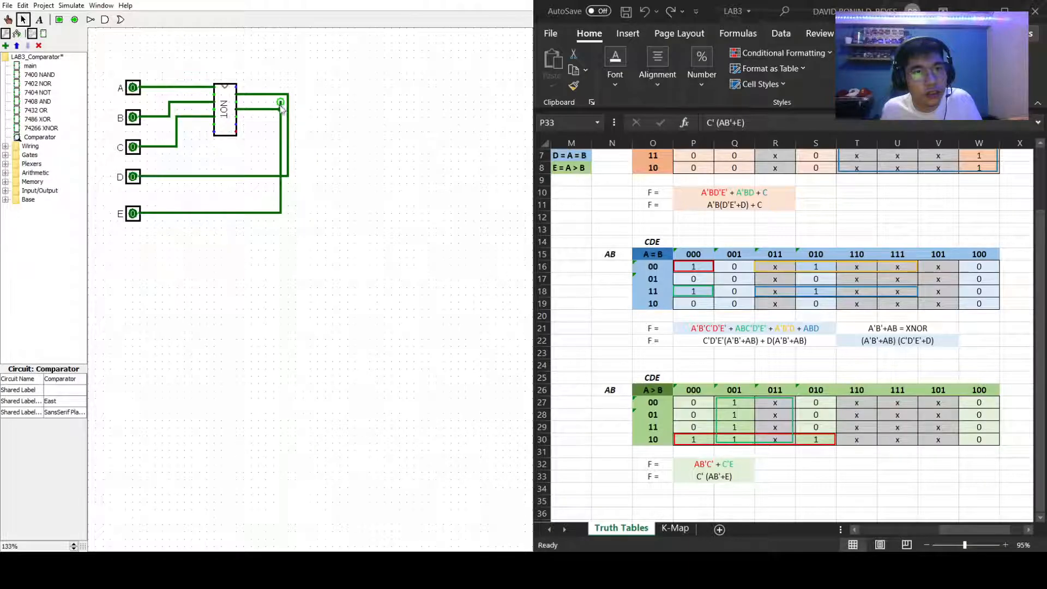
click(336, 114)
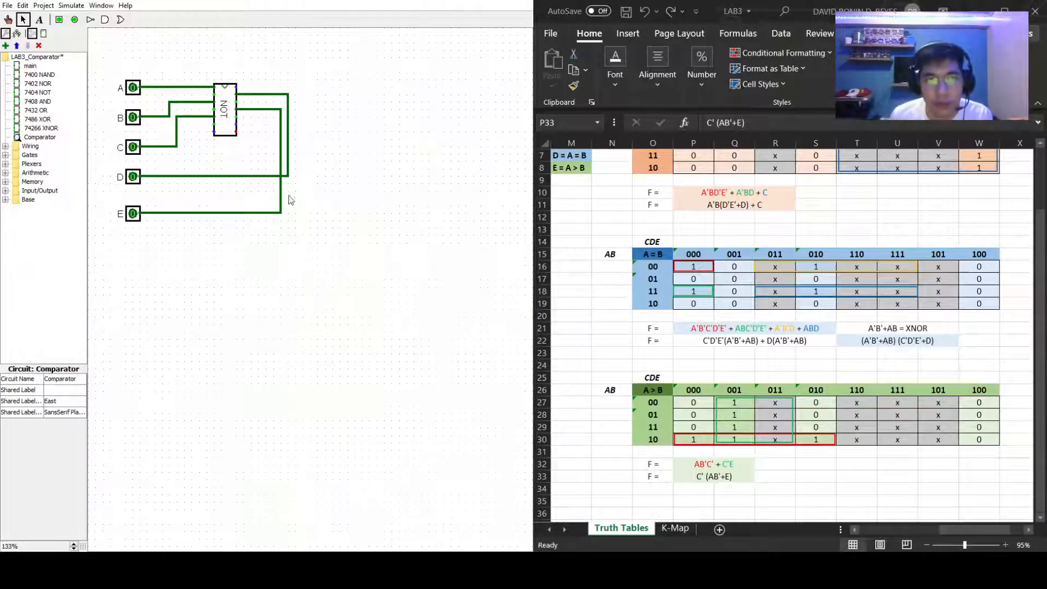
drag(229, 111, 236, 112)
click(444, 70)
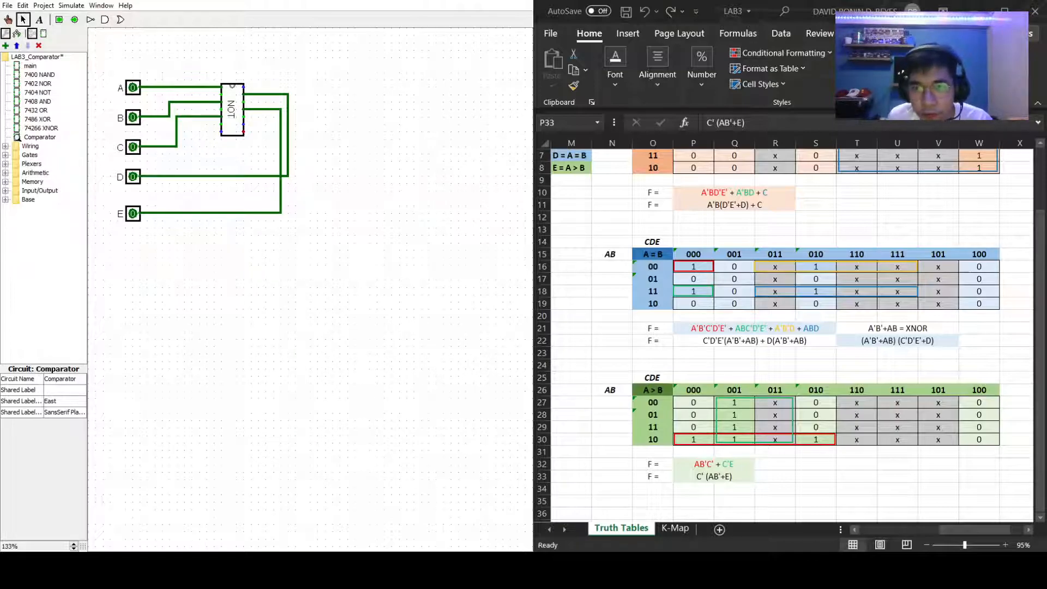
Step: Place a 7408 AND chip to the right of the NOT chip and a 7432 OR chip below the AND chip
scroll(785, 327, up, 2)
scroll(785, 327, down, 1)
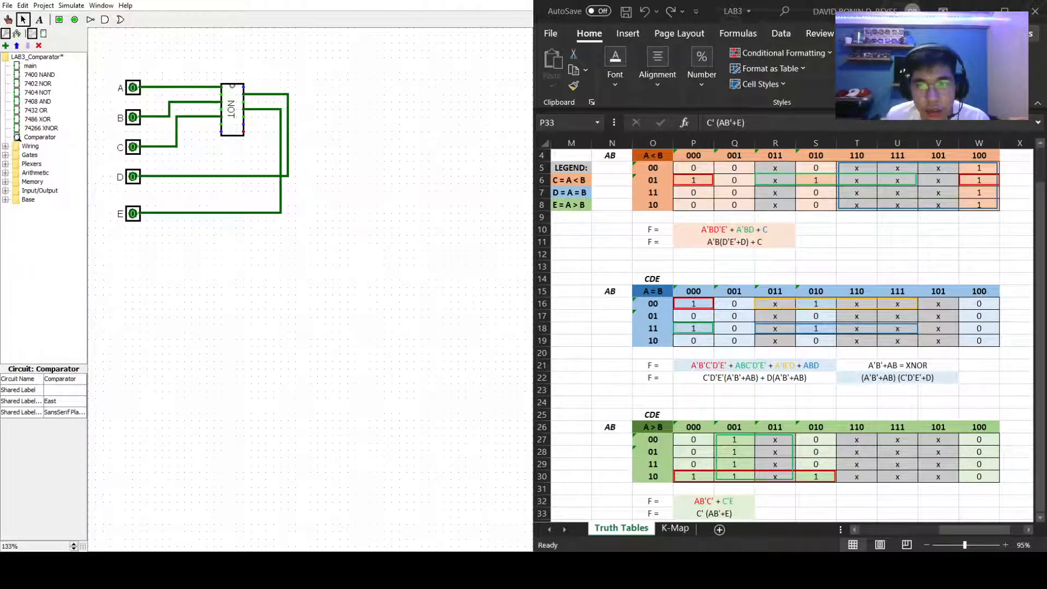
click(43, 102)
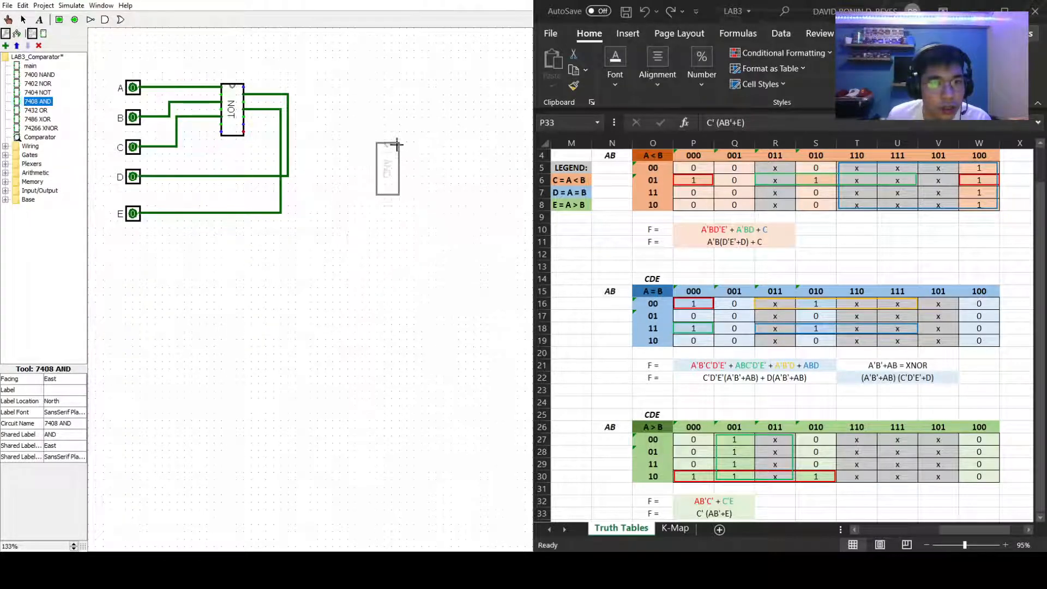
click(416, 110)
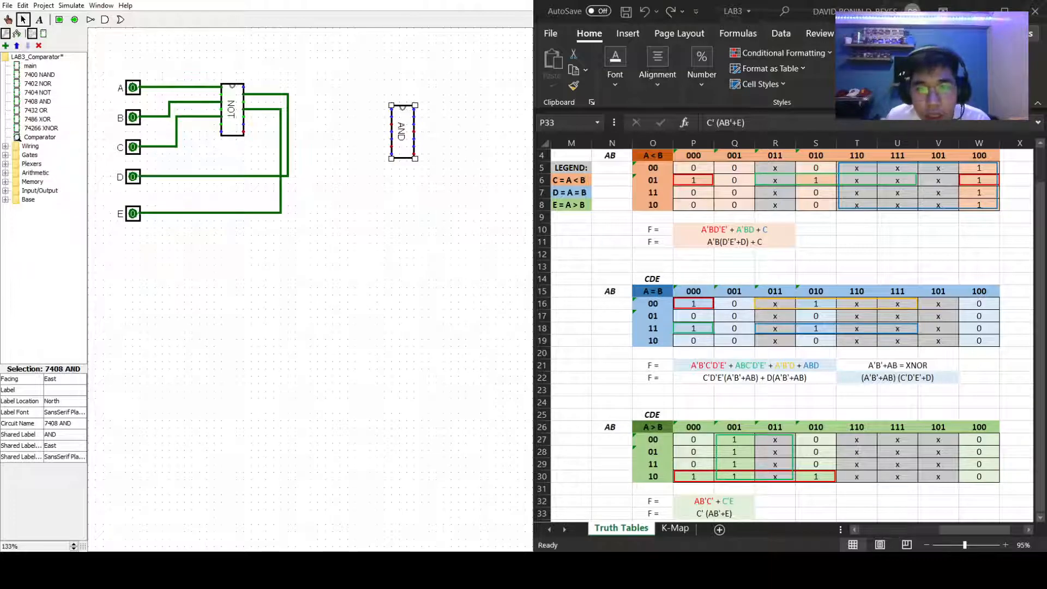
click(36, 111)
click(415, 204)
click(454, 169)
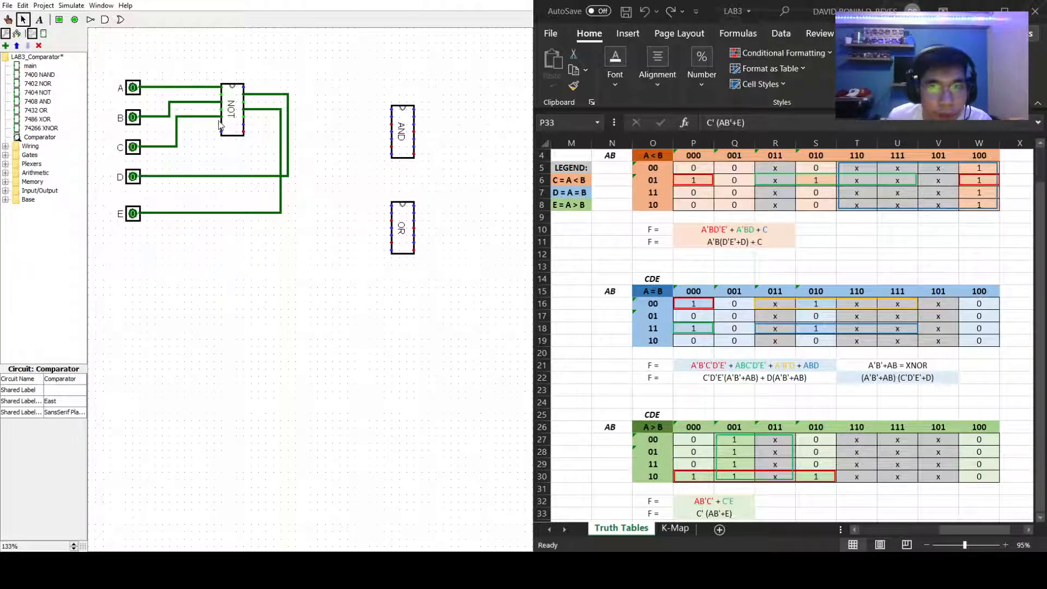
Step: Reposition the AND chip and wire the inverted D and E outputs to its first gate's two inputs
mouse_move(244, 101)
mouse_down()
mouse_move(431, 109)
mouse_move(404, 106)
mouse_move(420, 105)
mouse_up()
click(401, 114)
click(447, 134)
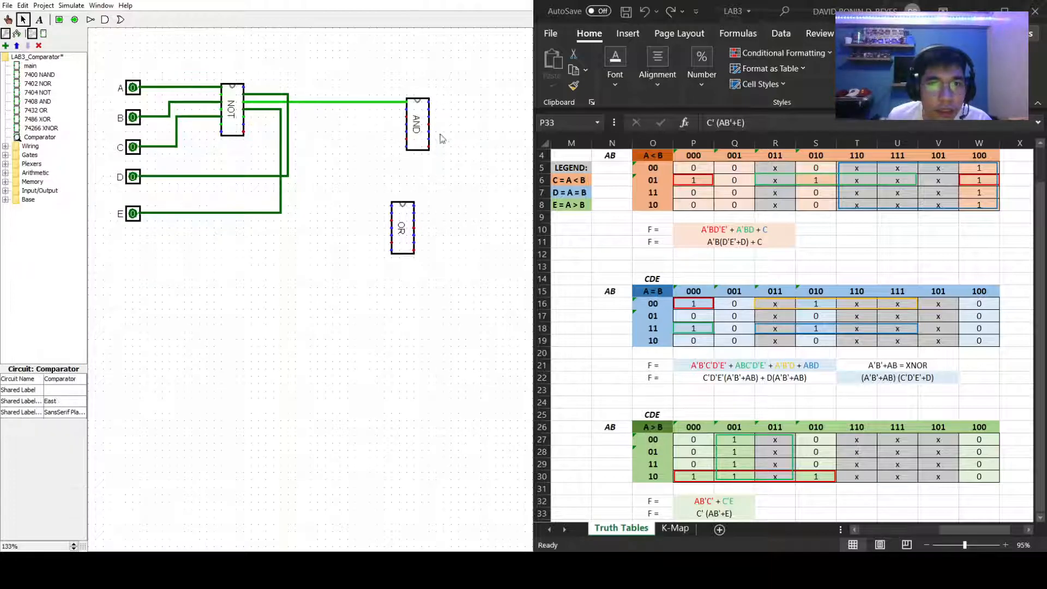
drag(247, 122, 407, 111)
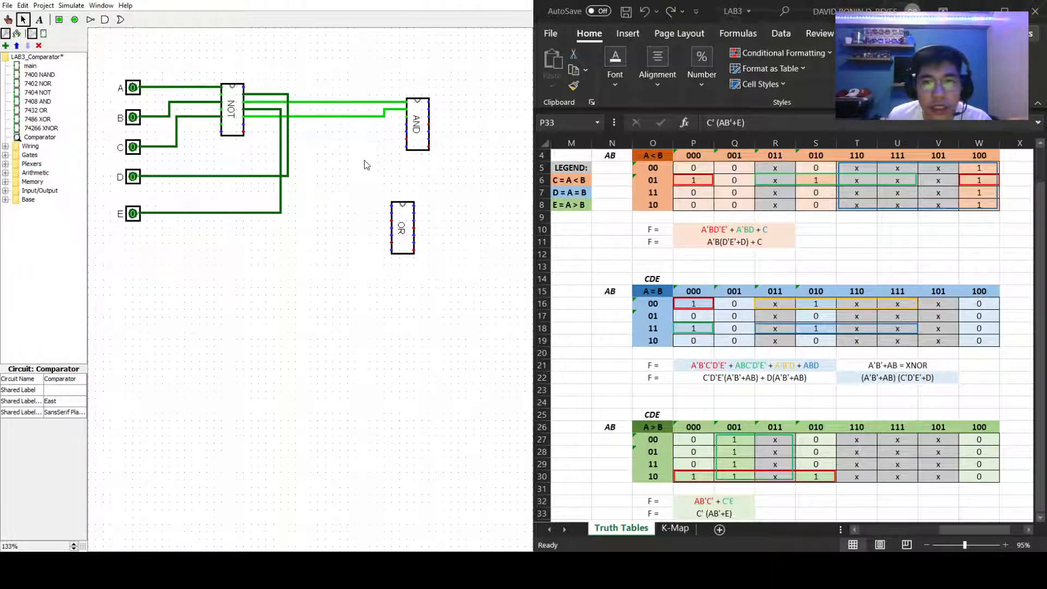
Step: Align the OR chip beneath the AND chip and wire the D'E' output and input D to its first gate
drag(401, 225, 416, 211)
mouse_move(407, 116)
mouse_down()
mouse_move(393, 117)
mouse_move(392, 187)
mouse_move(406, 191)
mouse_up()
click(369, 234)
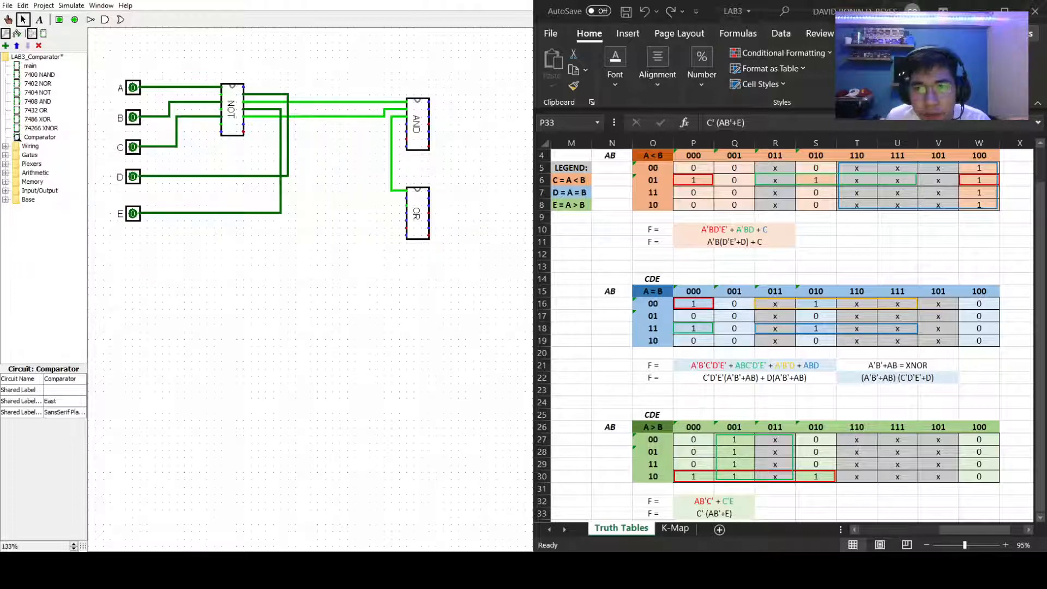
drag(288, 176, 384, 177)
mouse_move(384, 177)
mouse_down()
mouse_move(385, 200)
mouse_move(406, 198)
mouse_up()
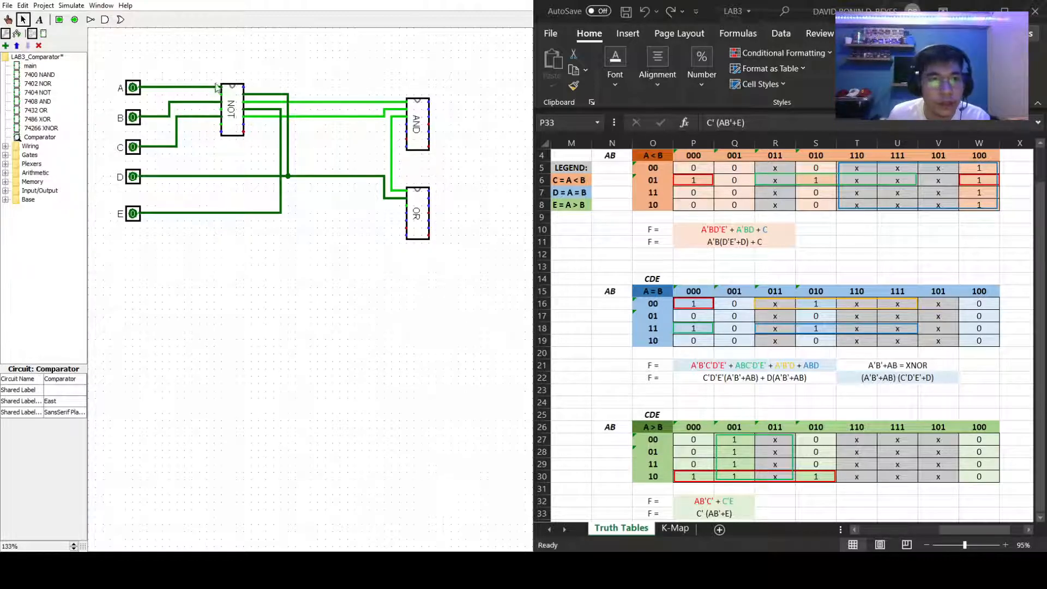
Step: Wire A' and B into the AND chip's second gate, and feed its output and the D'E'+D output into the third gate
drag(216, 88, 403, 127)
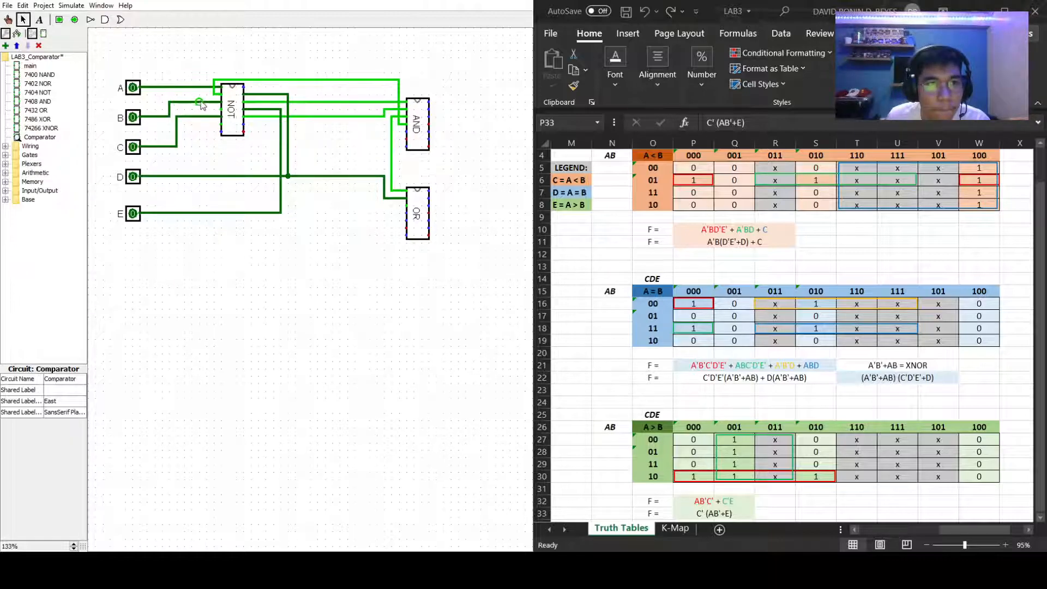
drag(208, 105, 376, 73)
drag(376, 73, 406, 132)
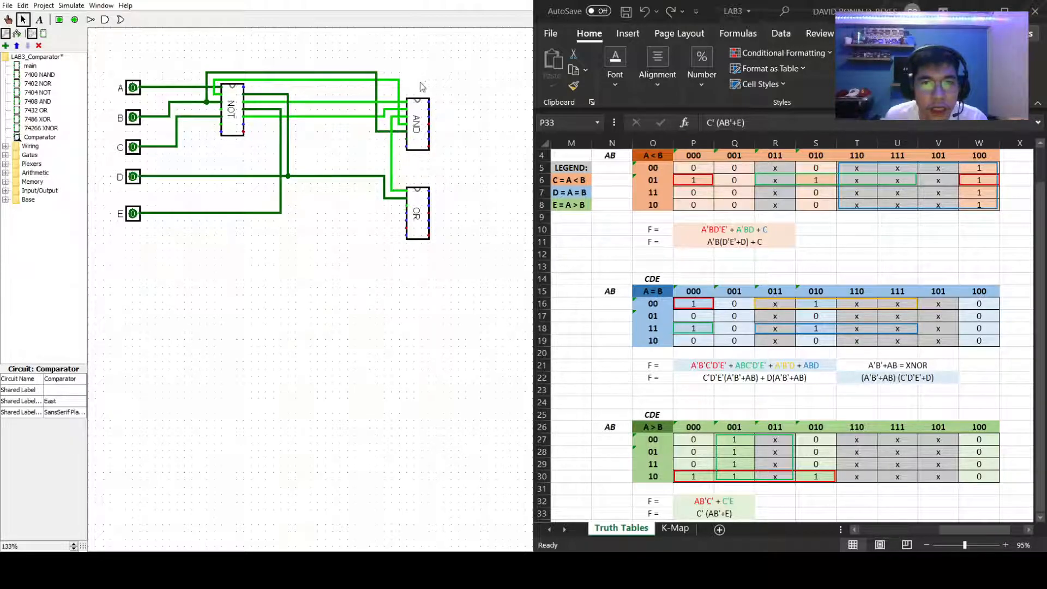
drag(399, 141, 428, 132)
drag(402, 208, 430, 140)
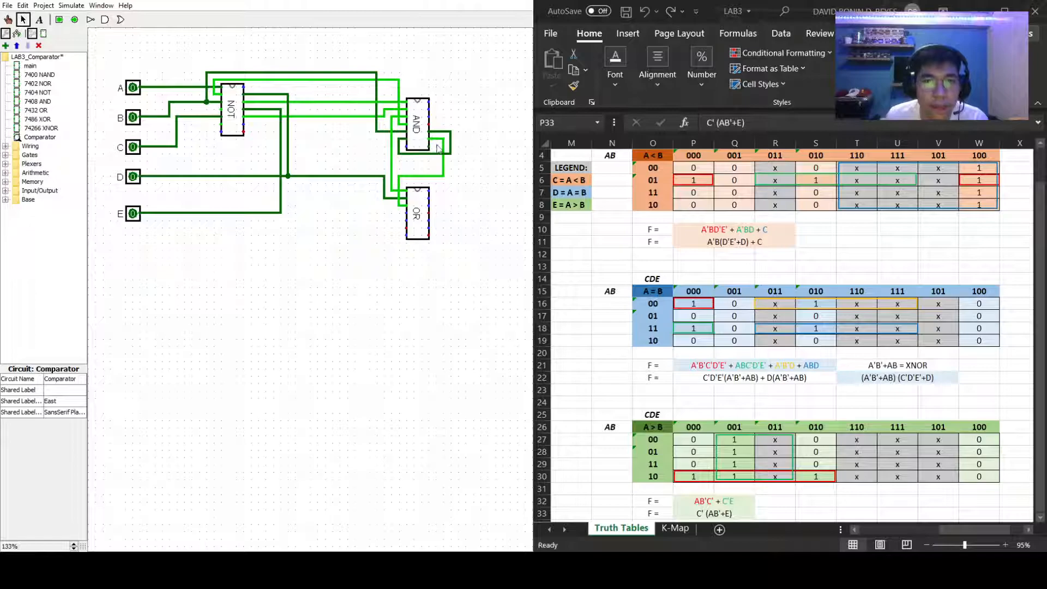
Step: Highlight the A'B(D'E'+D) term in Excel and, in Logisim, wire its output and input C into the OR chip's second gate with an output lead
click(709, 242)
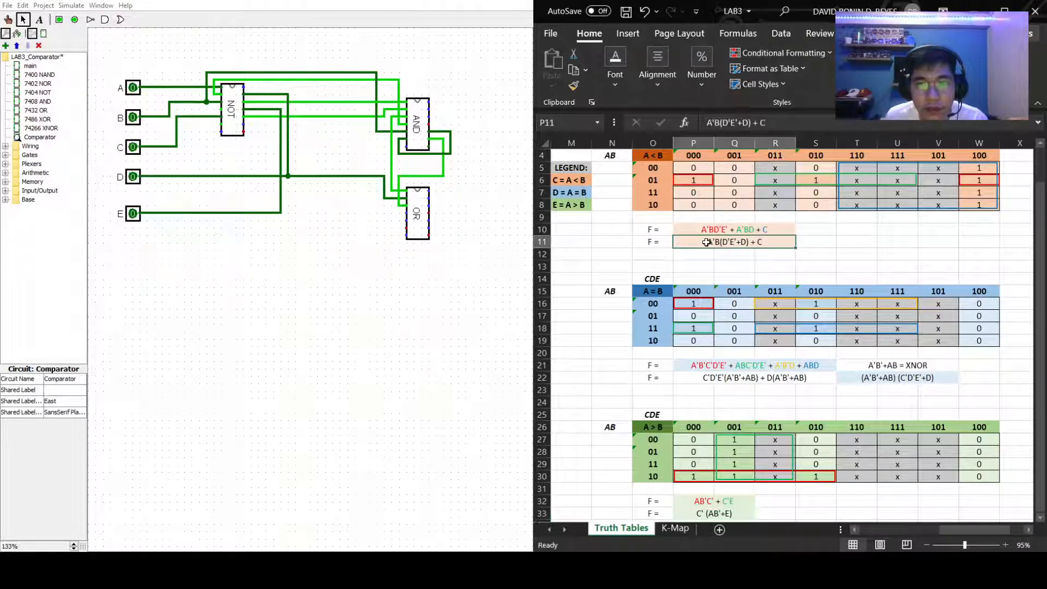
double_click(709, 242)
drag(709, 242, 747, 247)
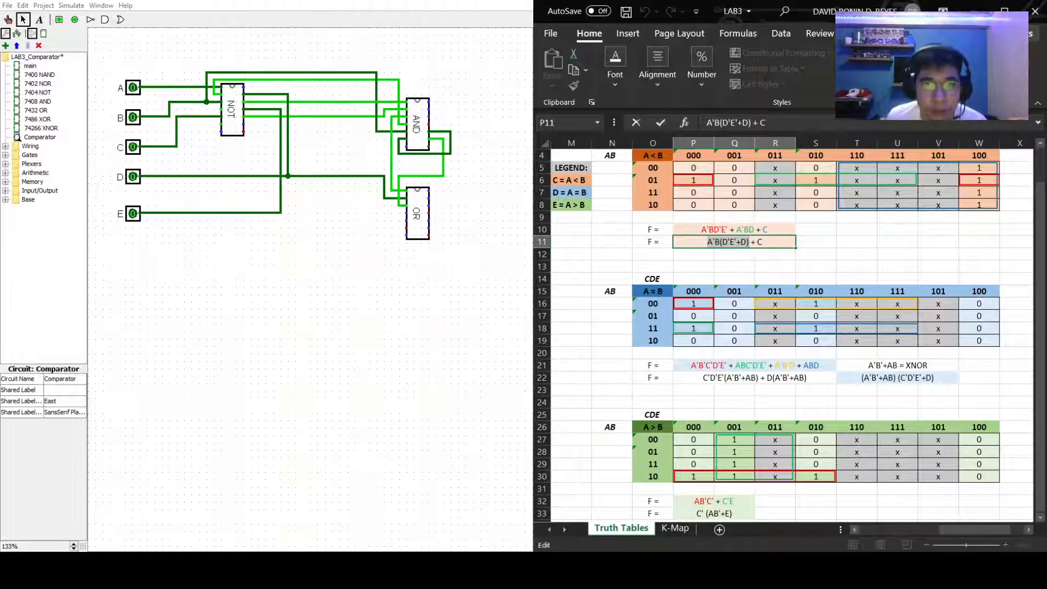
mouse_move(430, 146)
mouse_down()
mouse_move(442, 201)
mouse_move(429, 198)
mouse_up()
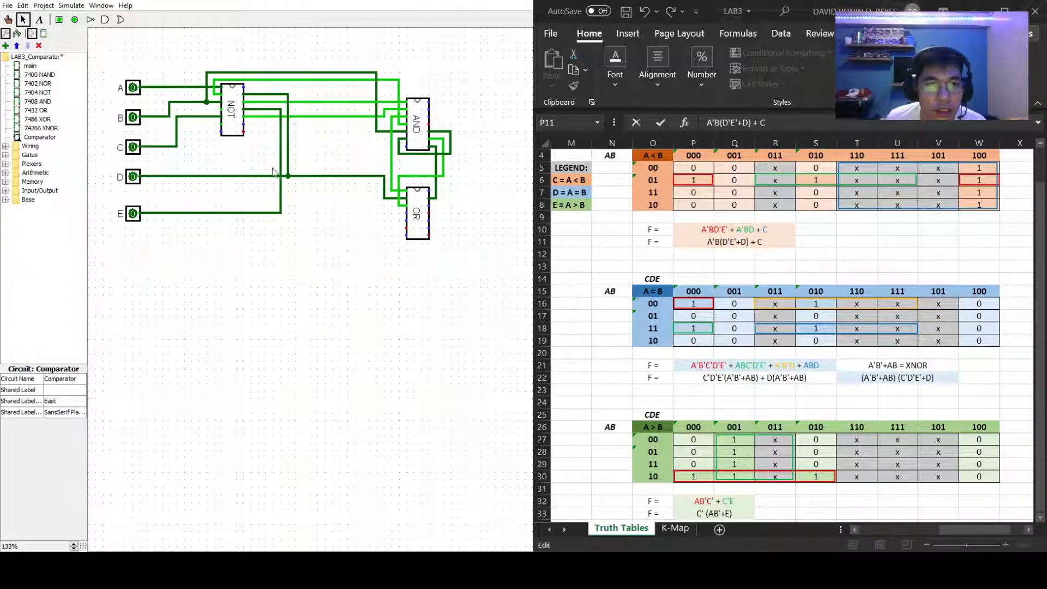
drag(176, 146, 466, 212)
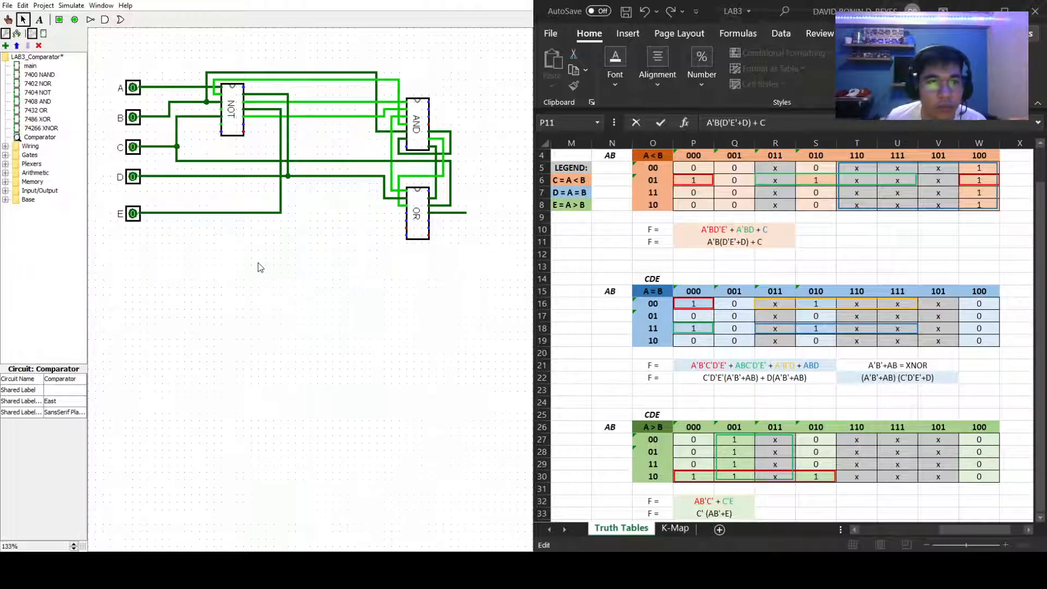
Step: Place an output pin at the end of the OR chip's second-gate output wire and label it A<B
click(75, 20)
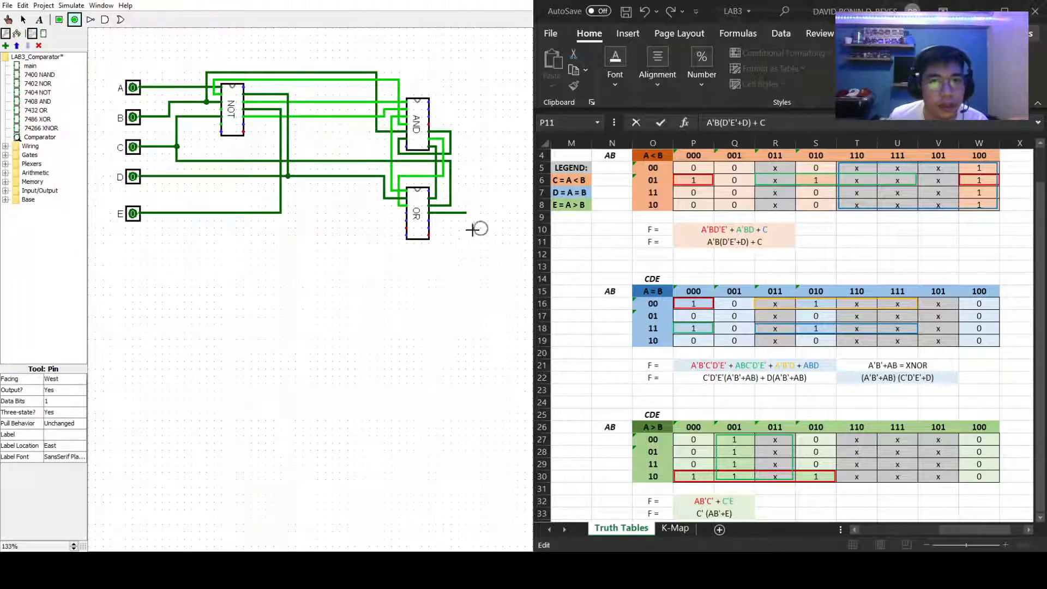
click(471, 213)
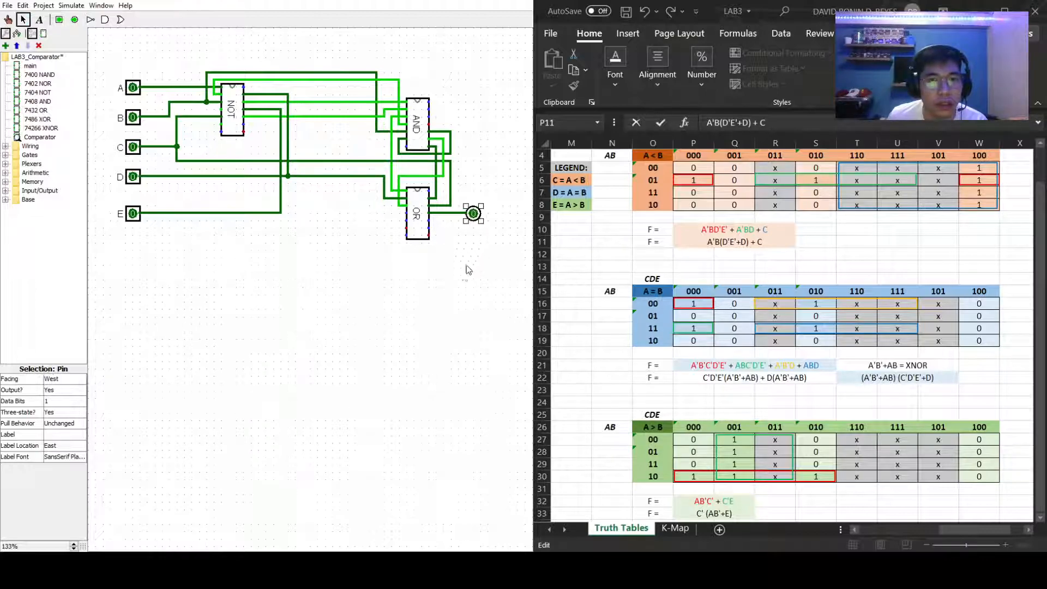
click(54, 434)
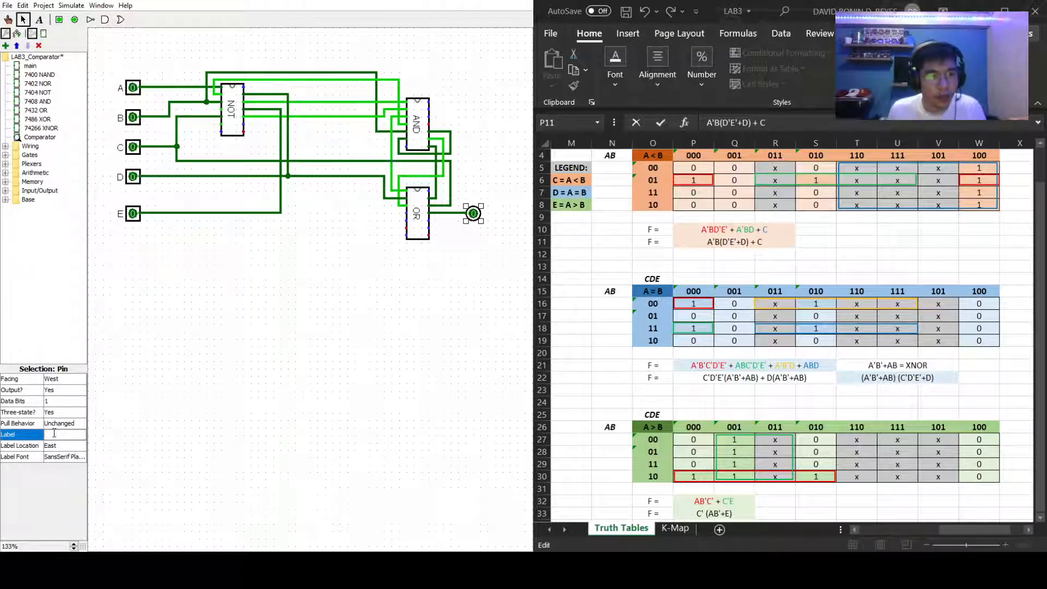
text(A)
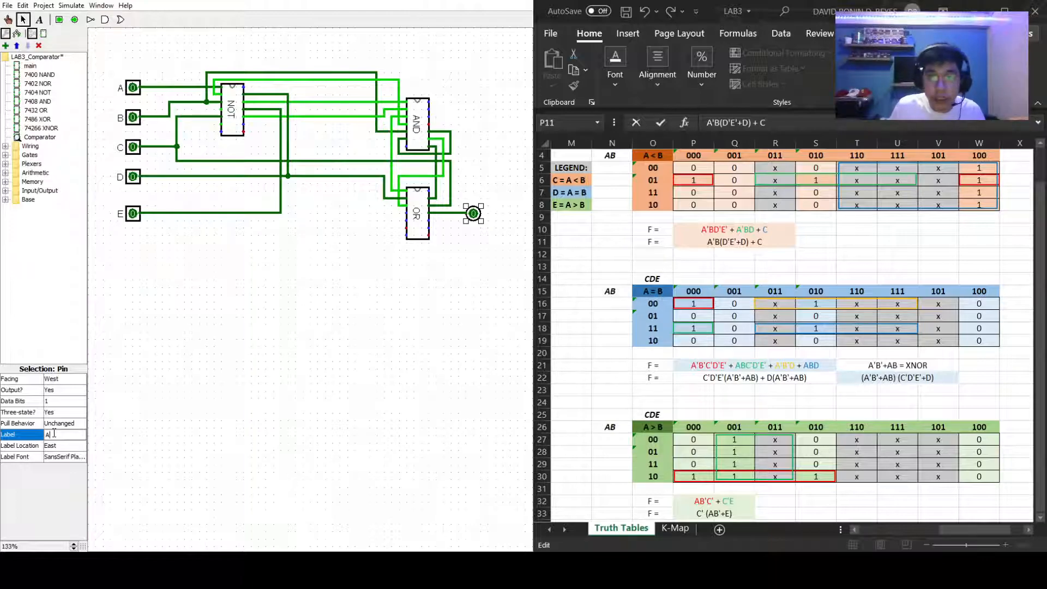
text(<B)
key(Return)
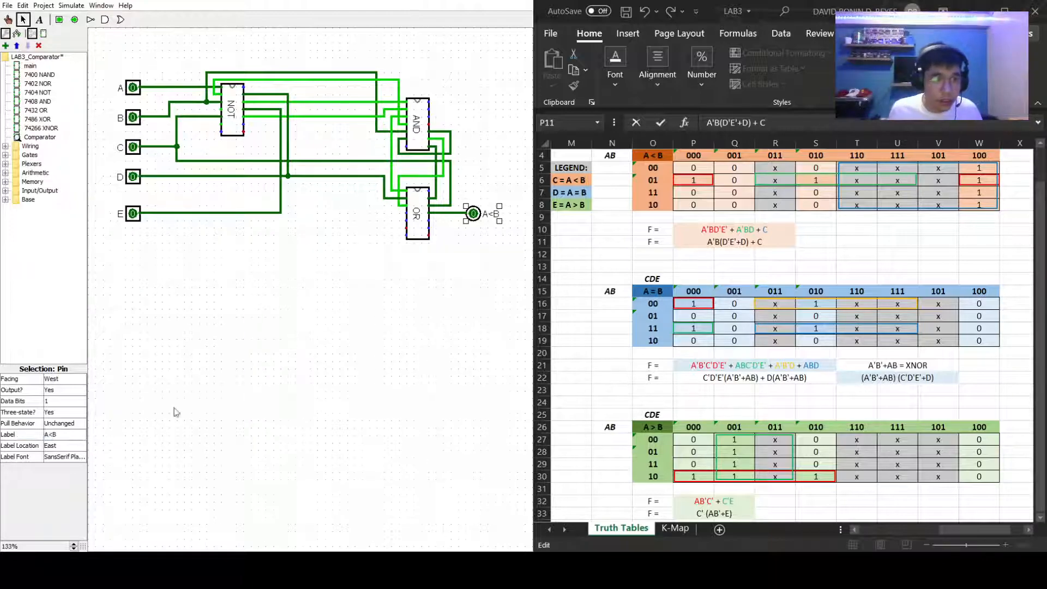
Step: Add spaces around the less-than sign in the output pin's label so it reads A < B
click(53, 434)
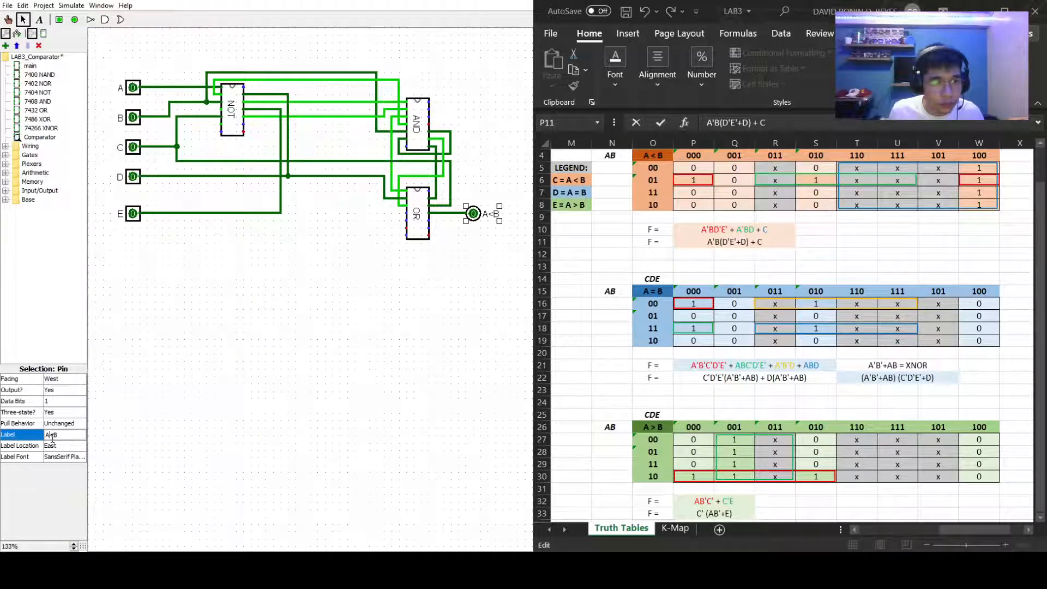
click(51, 435)
key(Return)
click(178, 421)
click(483, 218)
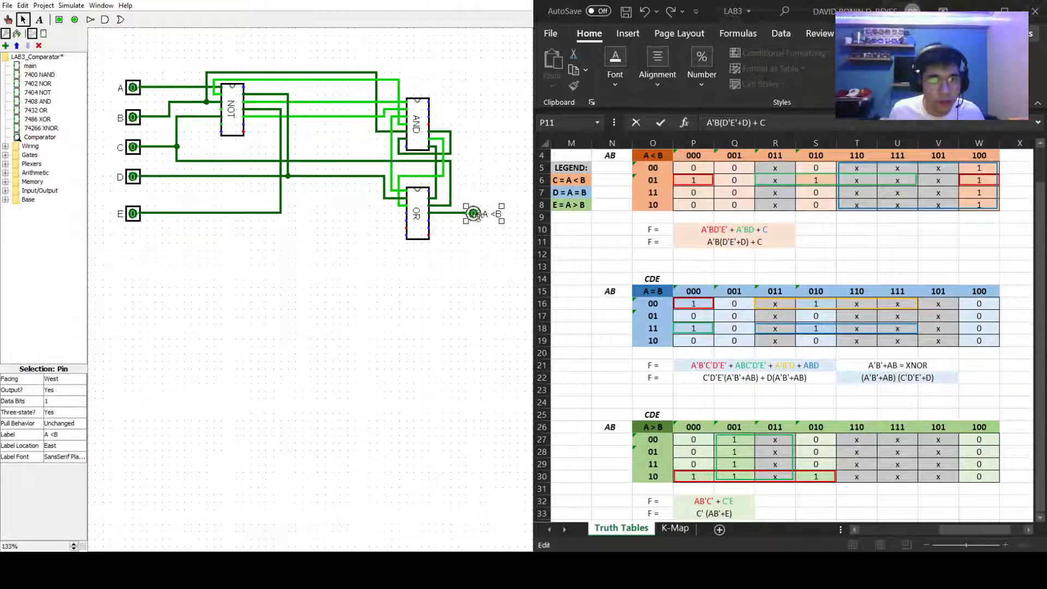
click(57, 436)
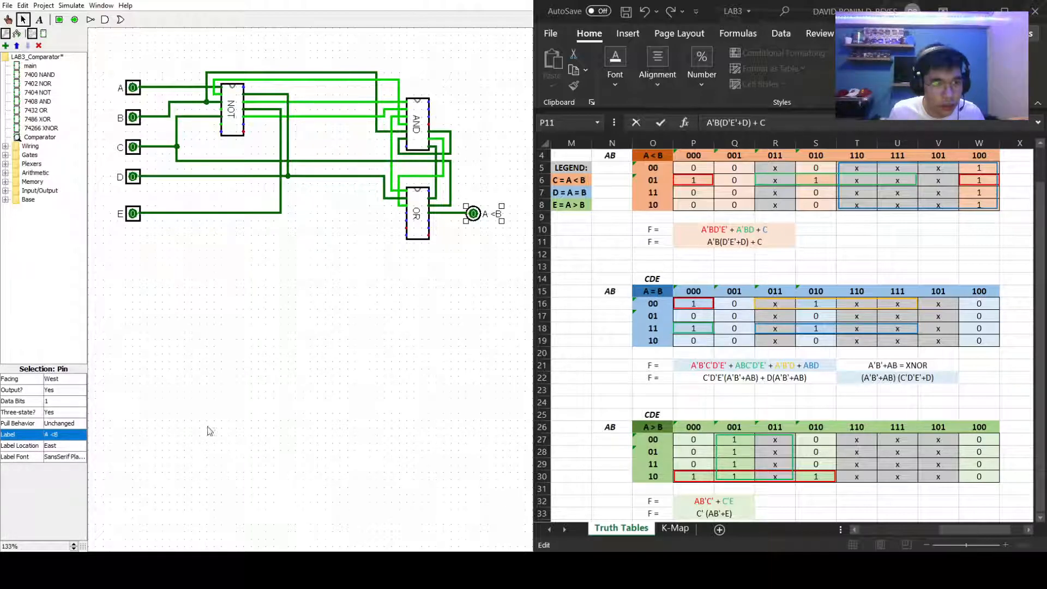
key(Return)
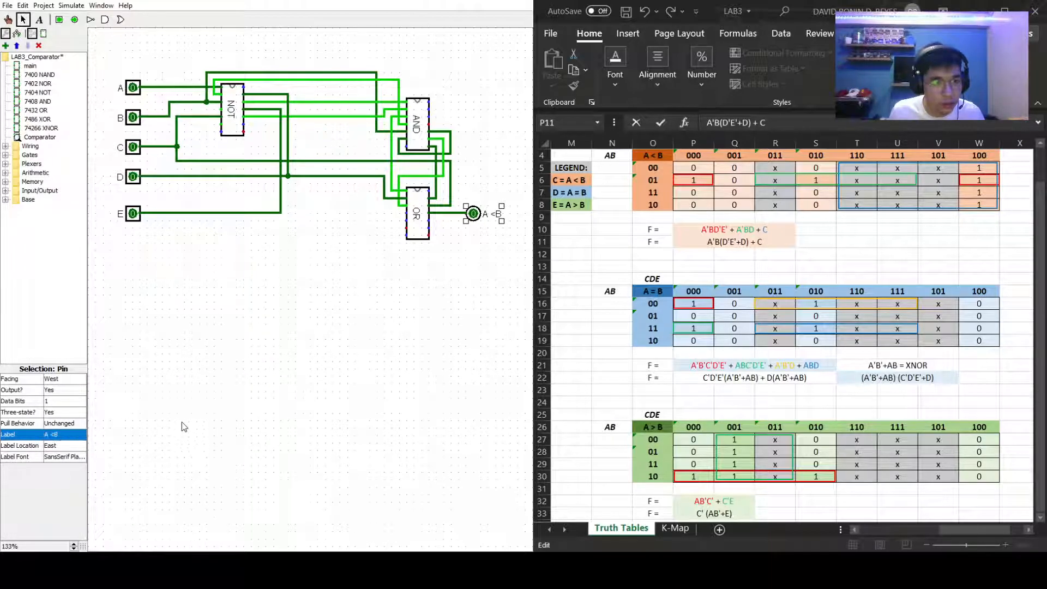
click(61, 434)
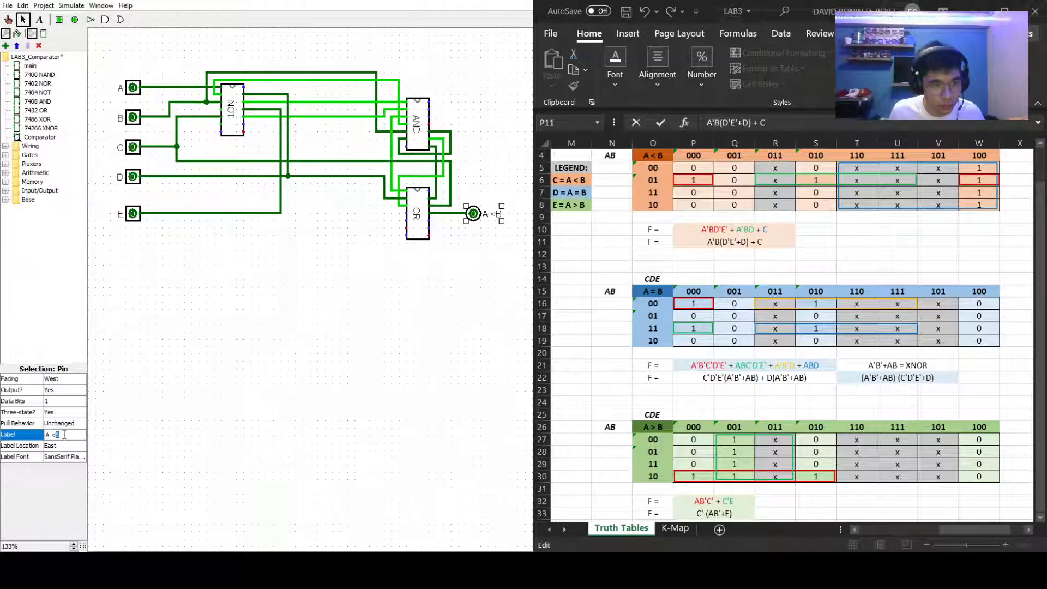
key(Return)
click(266, 390)
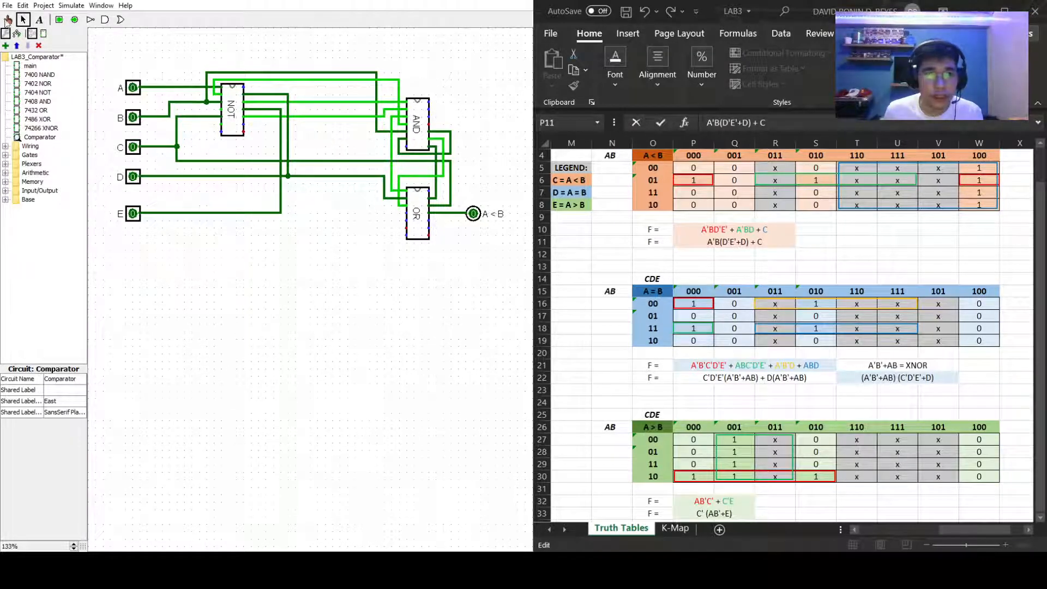
Step: Test the A < B output by toggling inputs B and D, and reset both to 0
click(7, 21)
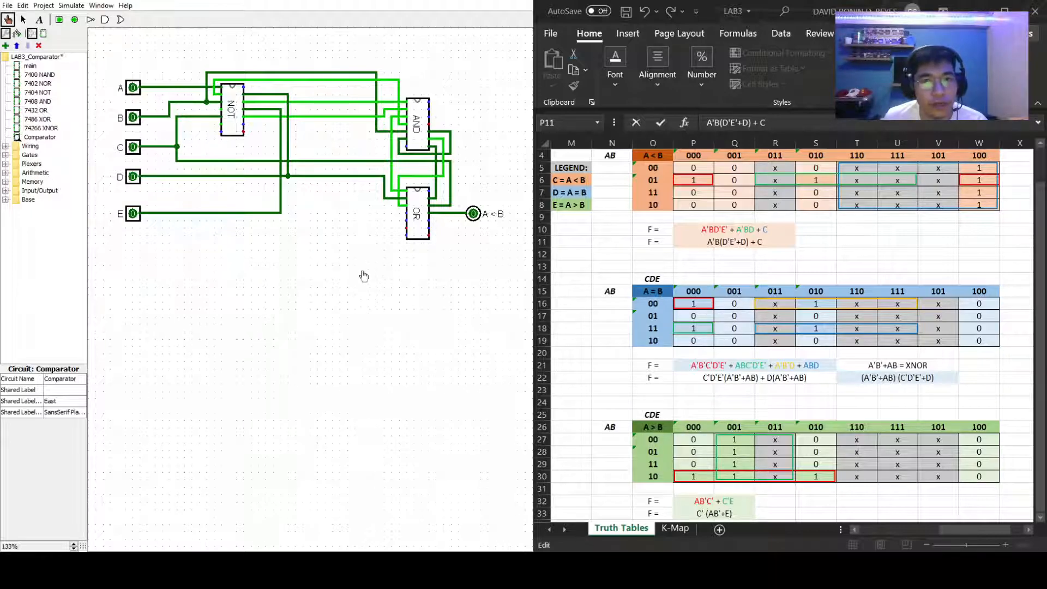
click(133, 119)
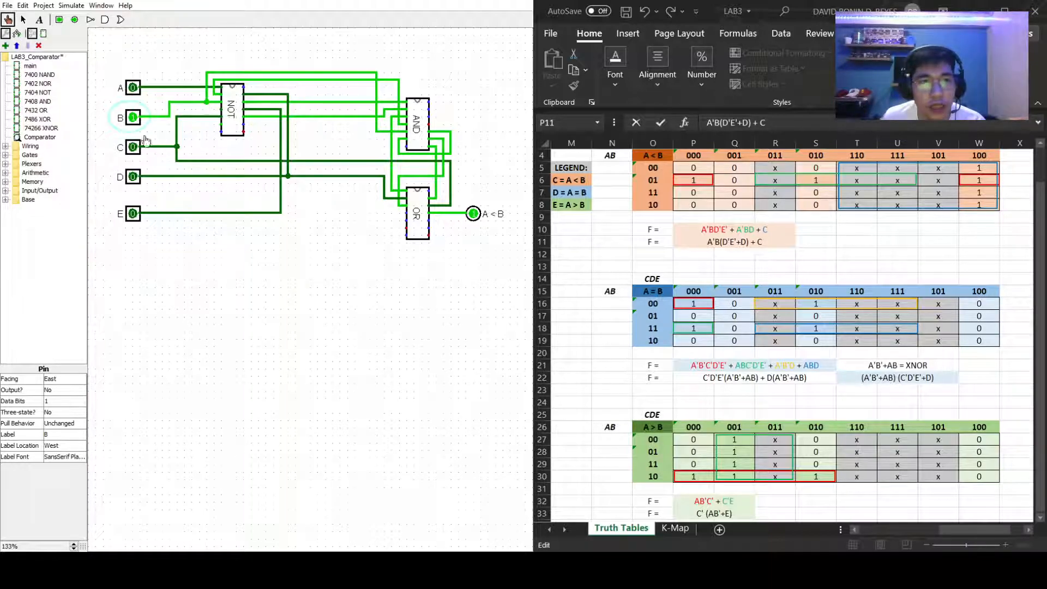
click(133, 177)
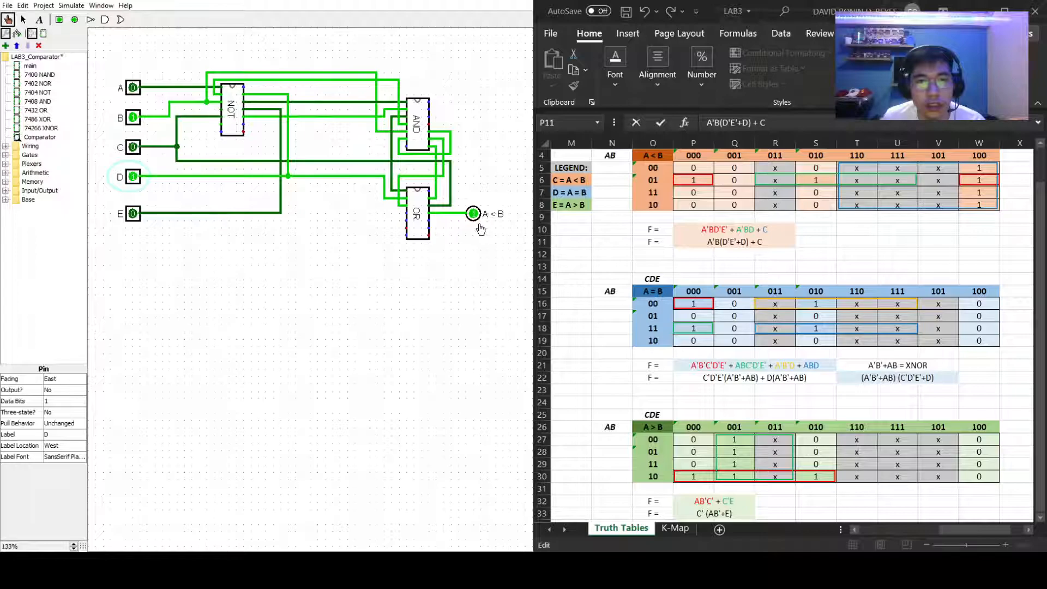
click(129, 120)
click(131, 119)
click(133, 177)
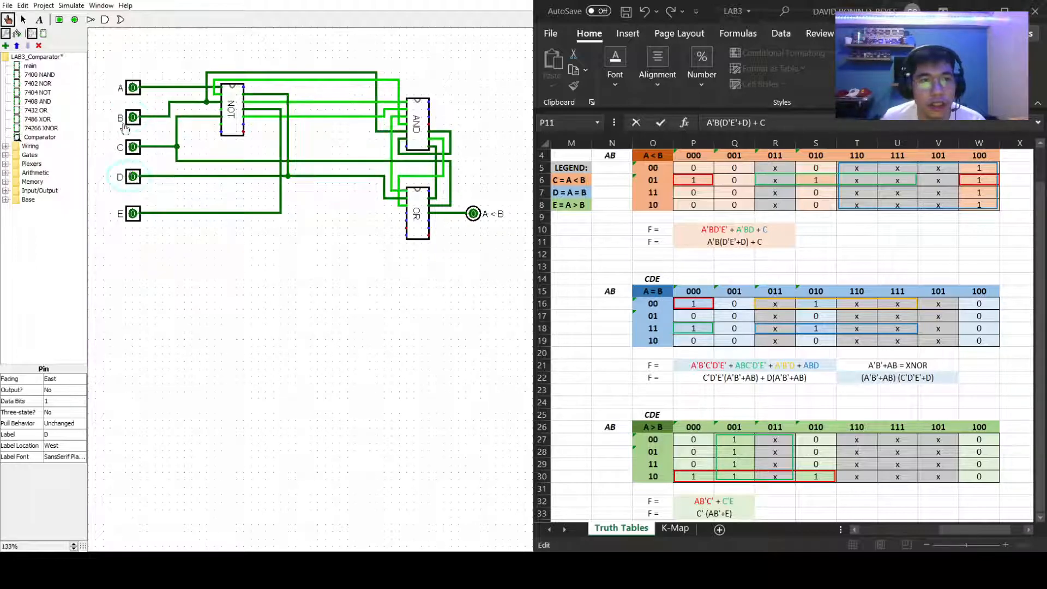
click(132, 119)
click(134, 176)
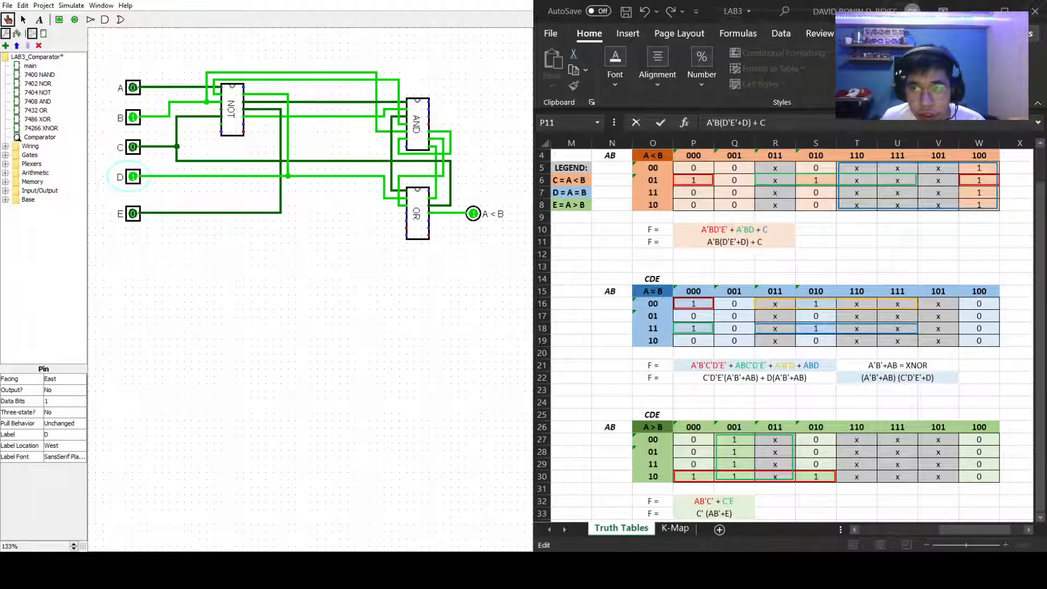
click(132, 118)
click(134, 177)
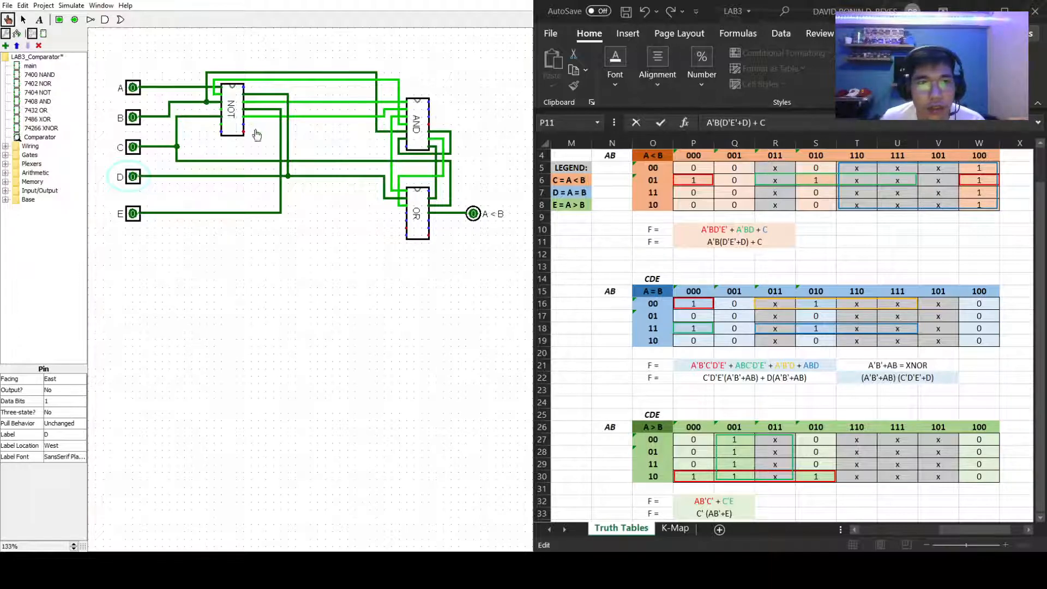
Step: Test the A < B output with input C at 1 while toggling A and B, and reset all three to 0
click(133, 147)
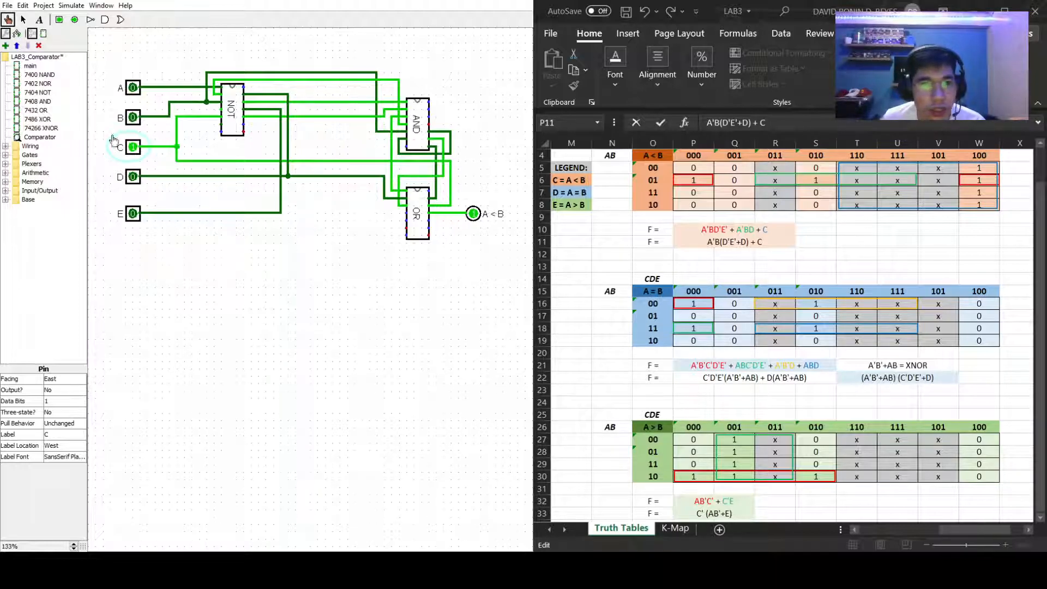
click(132, 119)
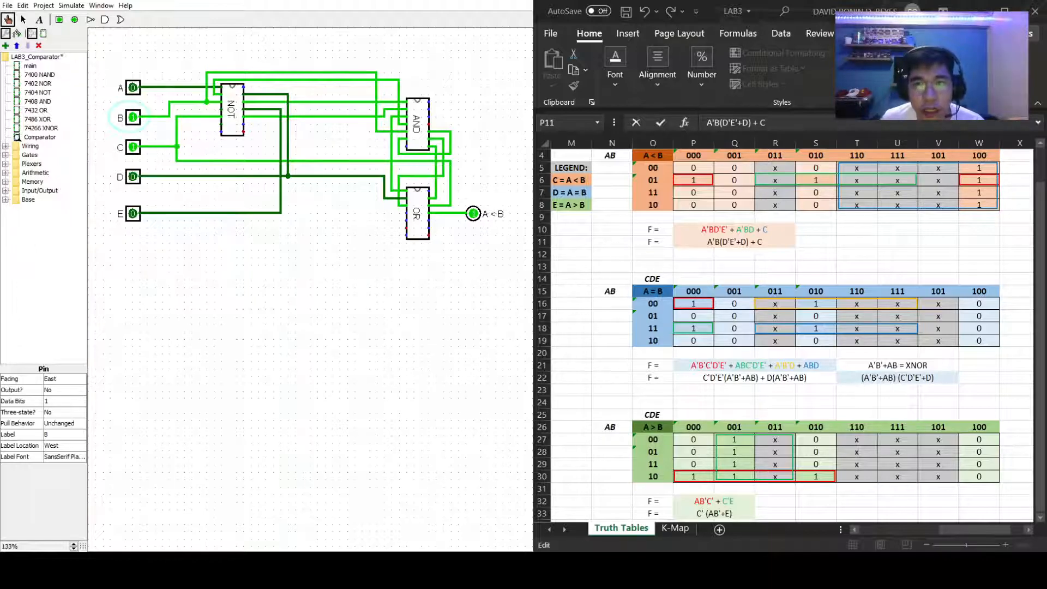
click(132, 89)
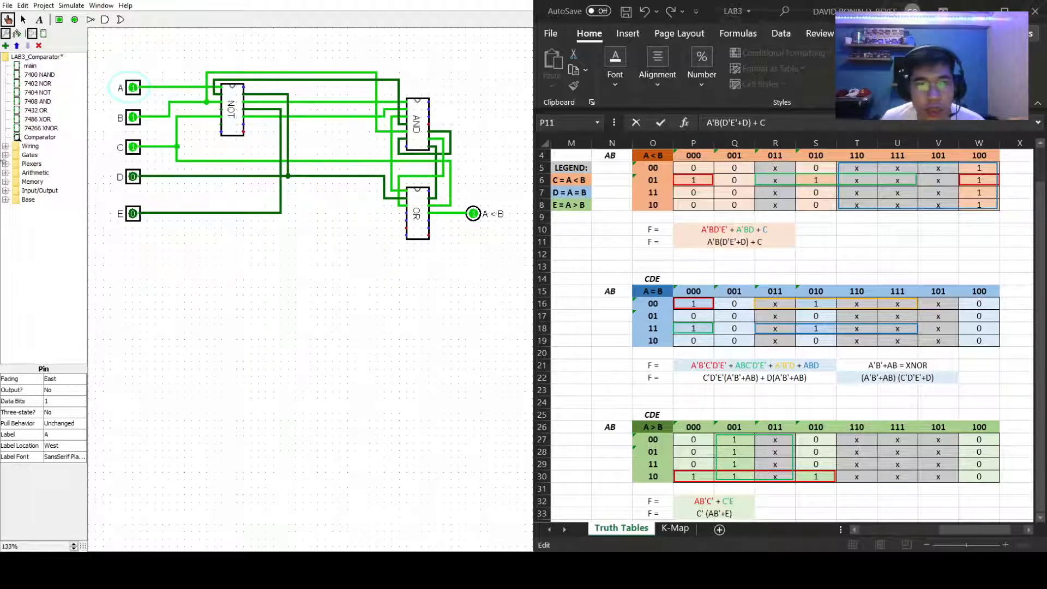
click(132, 118)
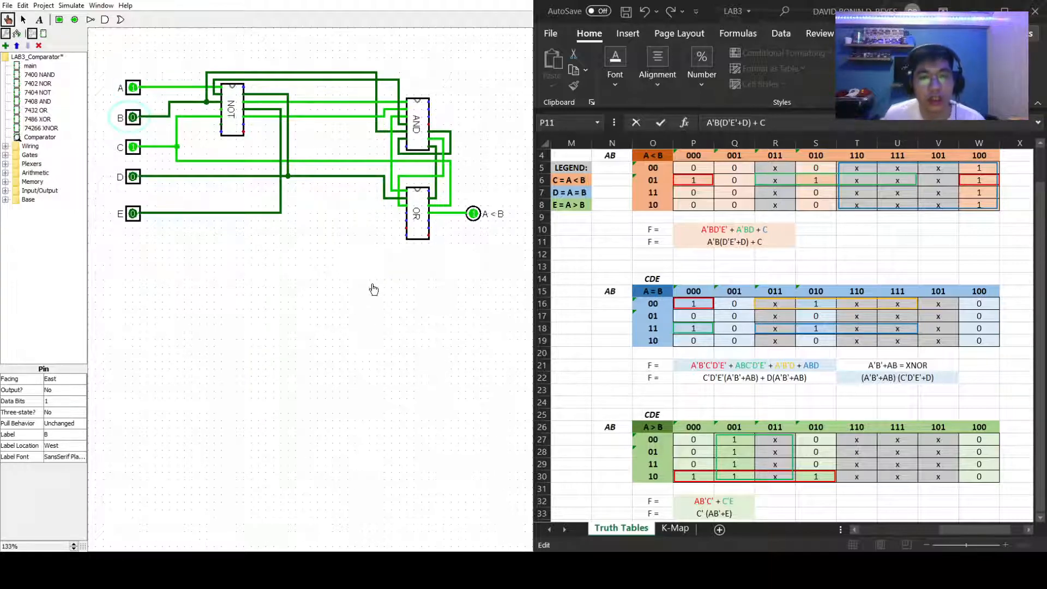
click(131, 89)
click(132, 149)
Step: For the A = B expression (A'B'+AB)(C'D'E'+D), place two 7408 AND chips one above the other below the A < B circuit
scroll(785, 333, down, 2)
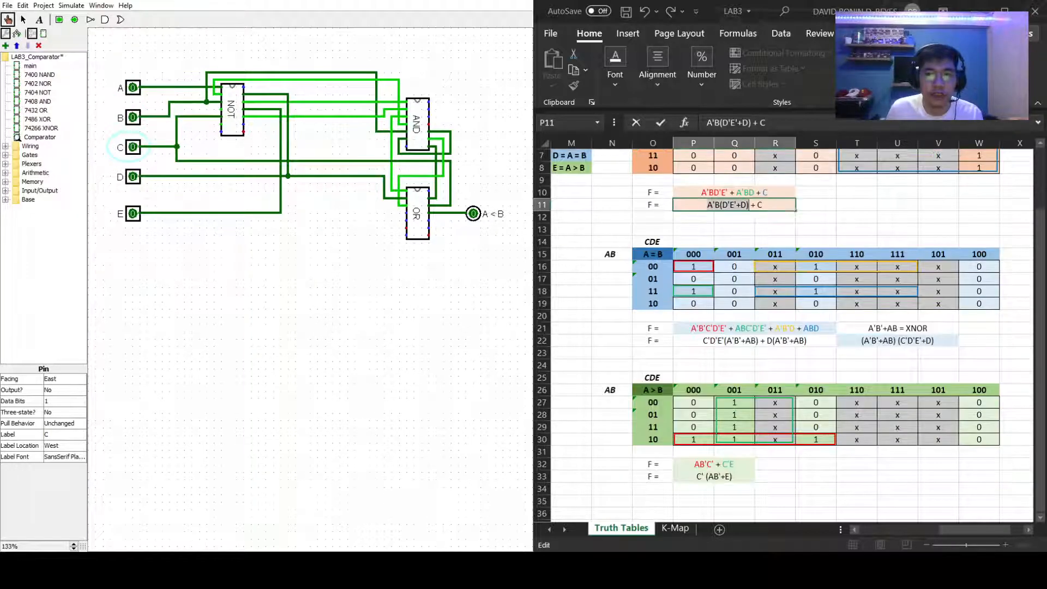
click(850, 302)
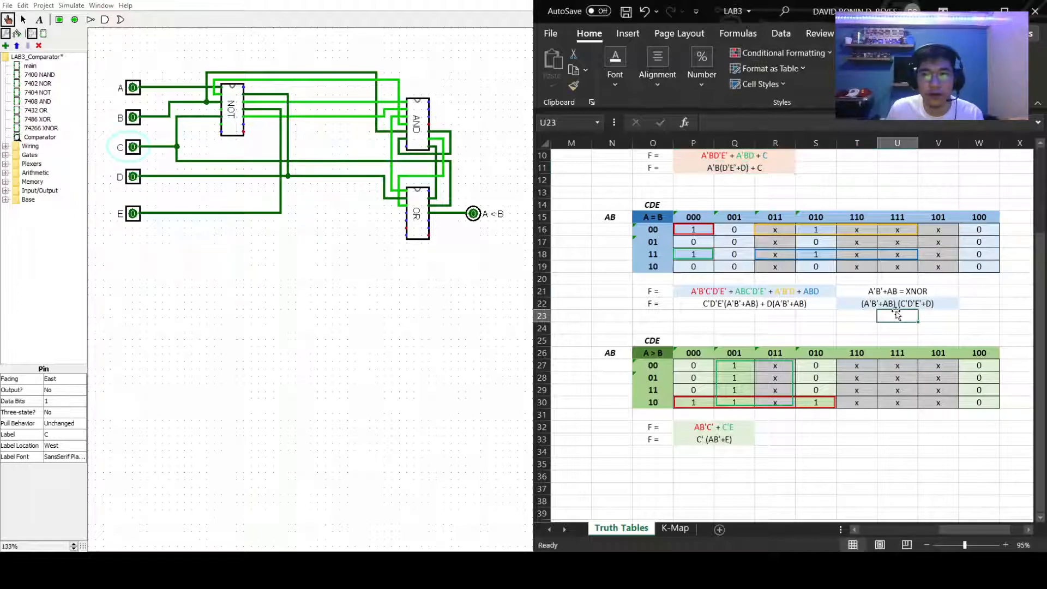
click(337, 311)
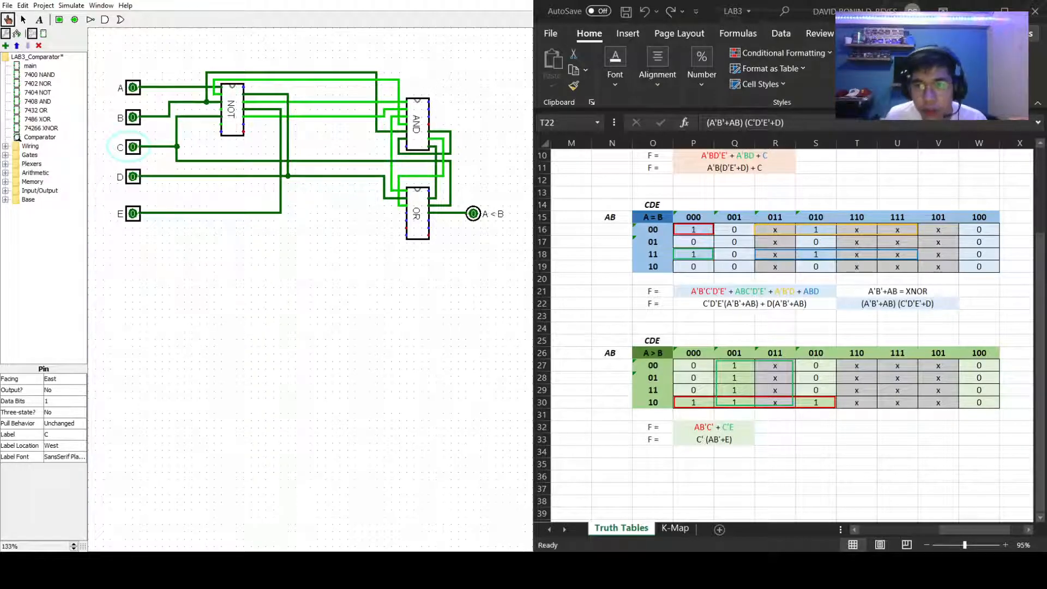
click(37, 101)
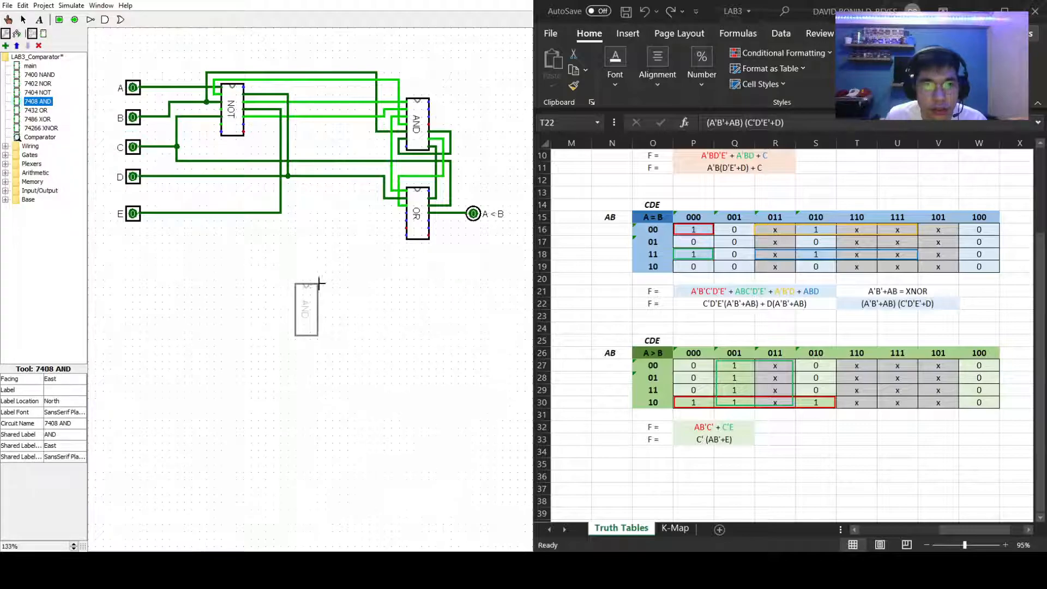
click(318, 254)
click(383, 279)
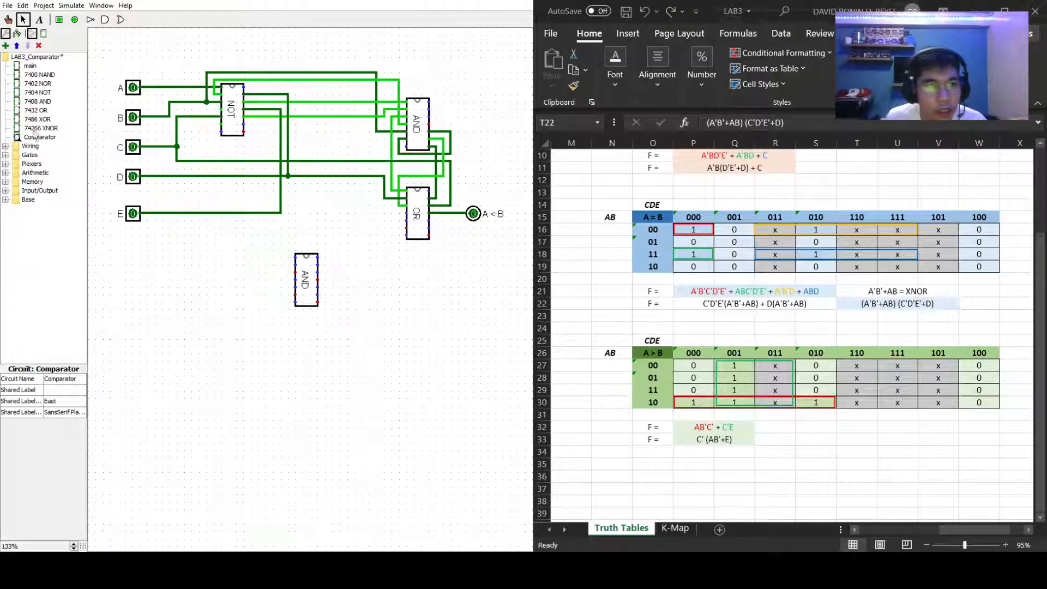
click(37, 101)
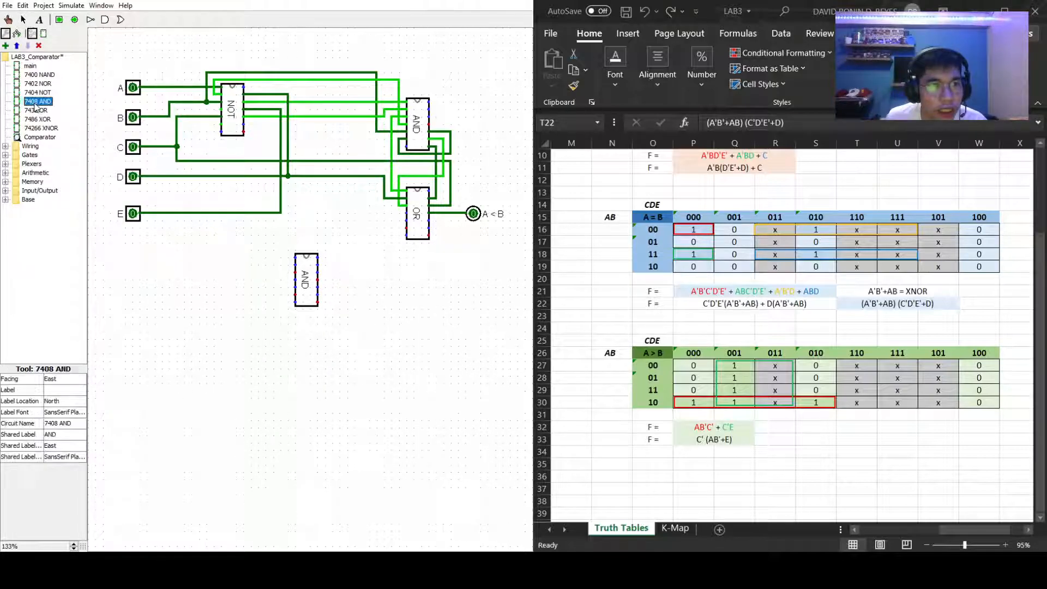
click(322, 343)
click(431, 334)
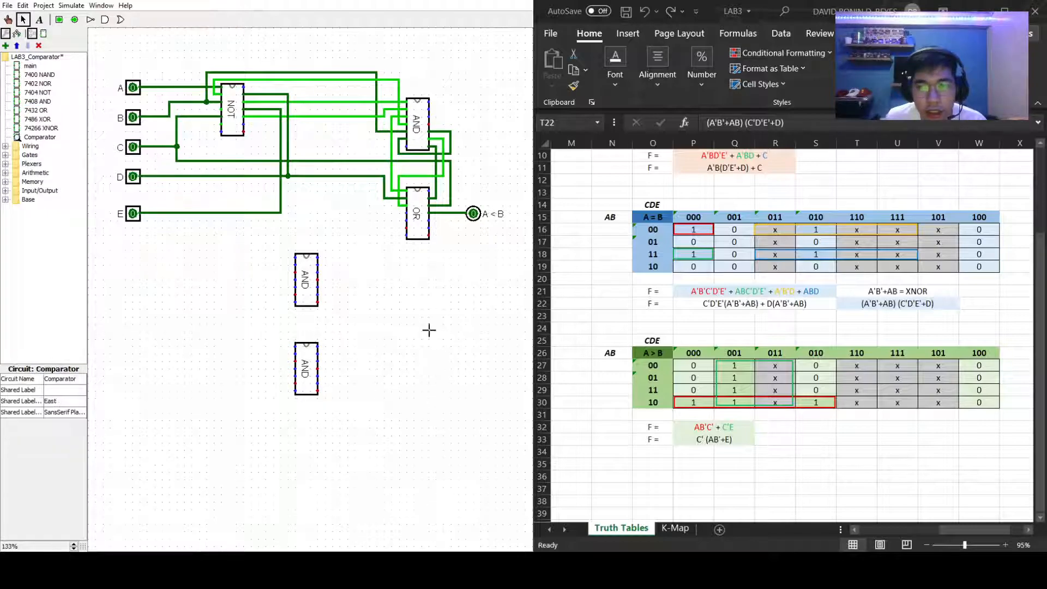
Step: Place a 7432 OR chip beside the two new AND chips and another 7408 AND chip to the right of it
click(36, 110)
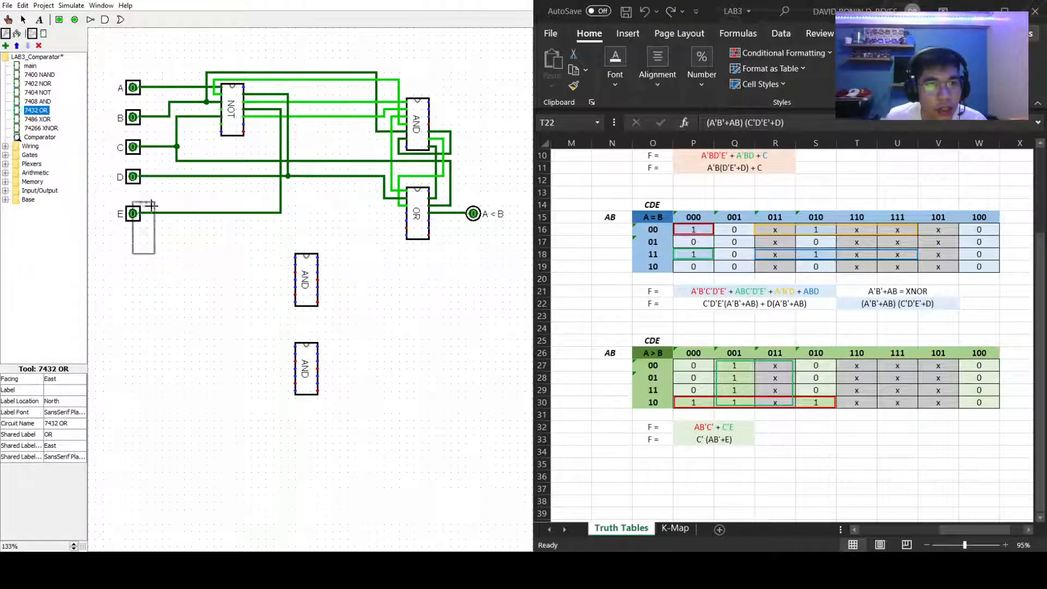
click(355, 299)
click(457, 336)
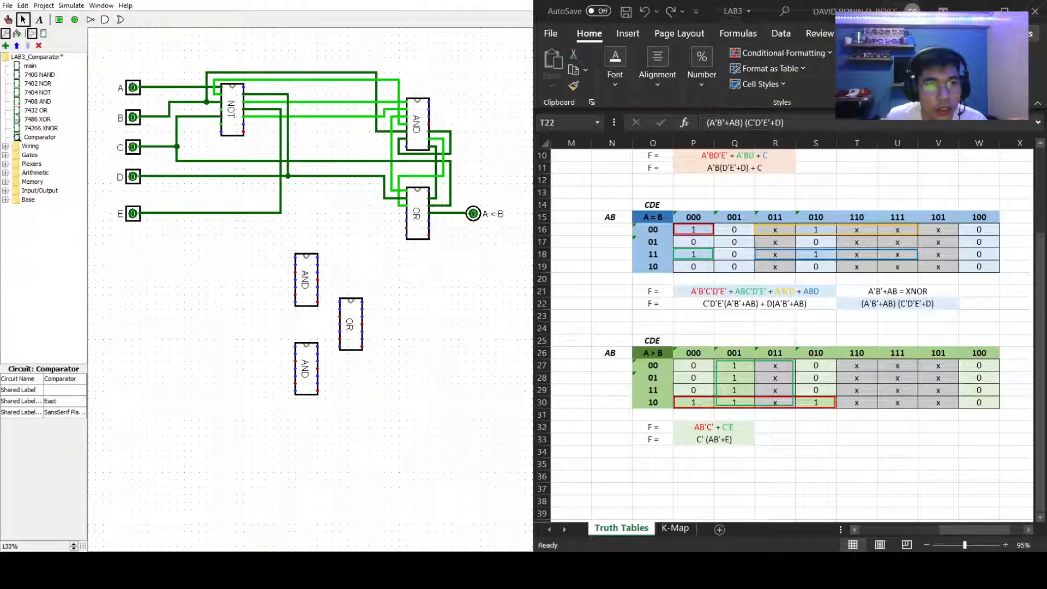
click(37, 102)
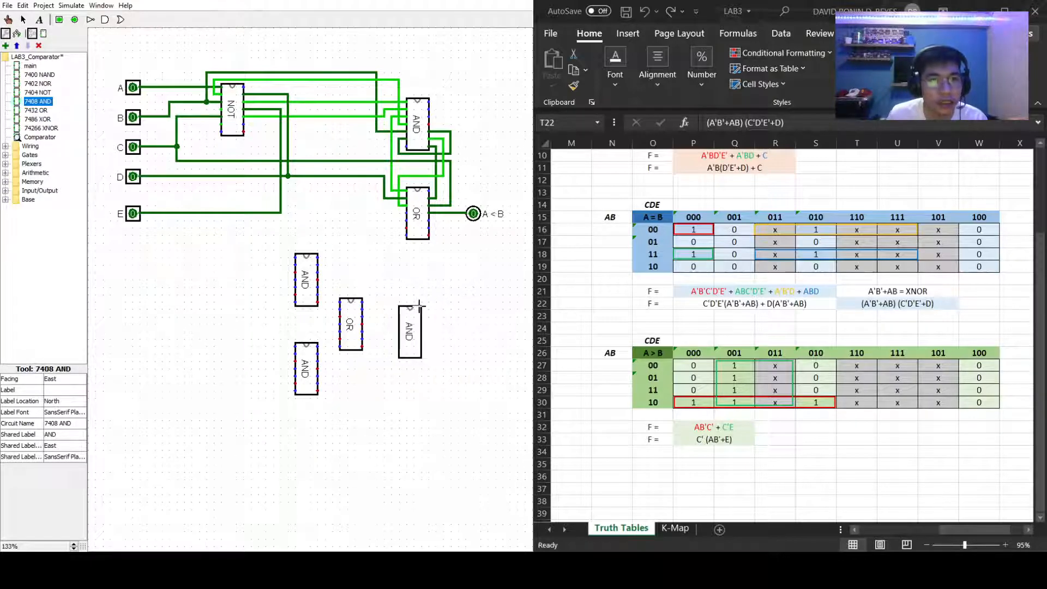
click(422, 306)
click(457, 270)
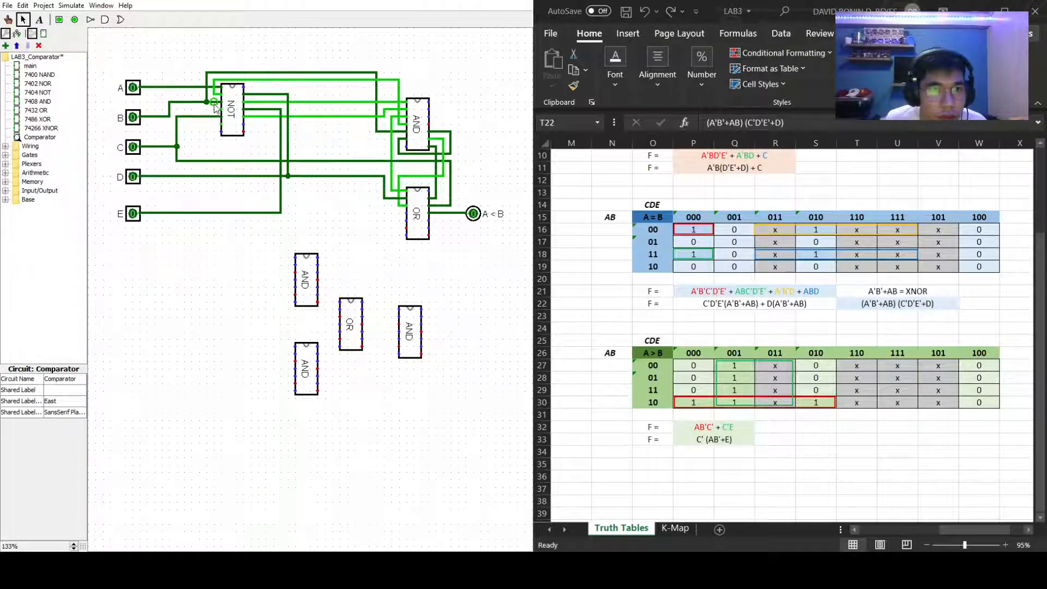
Step: Wire the NOT chip's A' and B' outputs into the first gate of the upper new AND chip
drag(213, 95, 192, 95)
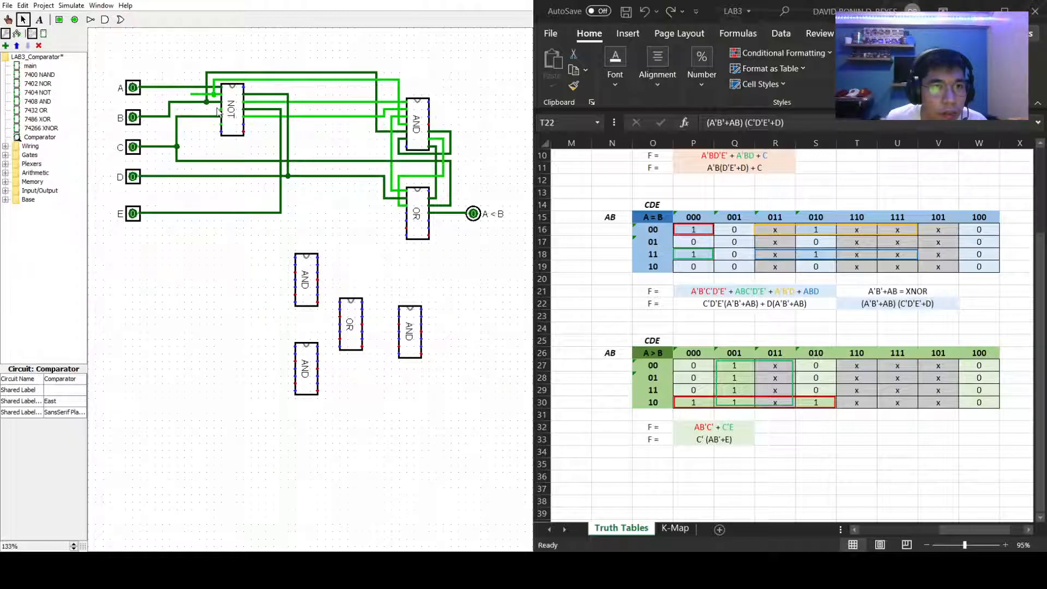
mouse_move(220, 109)
mouse_down()
mouse_move(204, 111)
mouse_move(208, 273)
mouse_move(279, 280)
mouse_move(295, 264)
mouse_up()
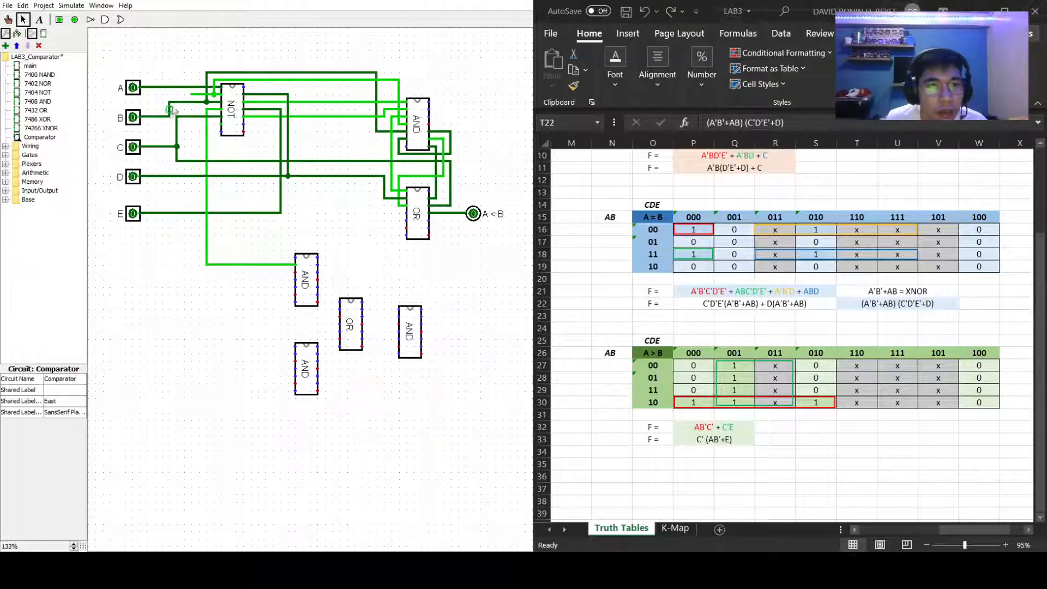
drag(192, 94, 295, 259)
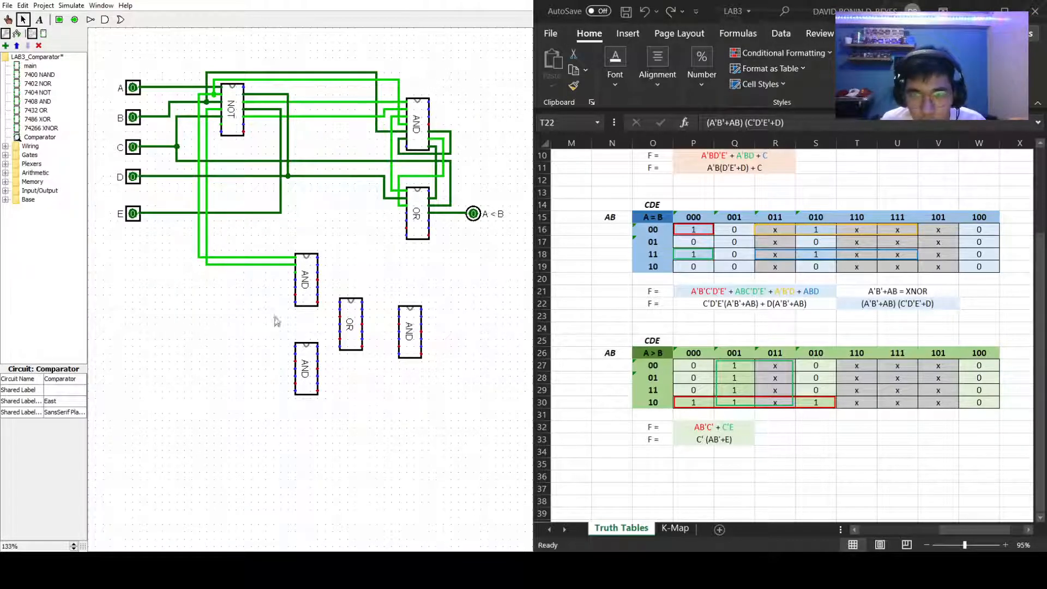
Step: Move the OR chip directly below the upper AND chip in place of the lower AND, and wire the A'B' output to its first input
drag(310, 361, 371, 392)
drag(352, 327, 308, 350)
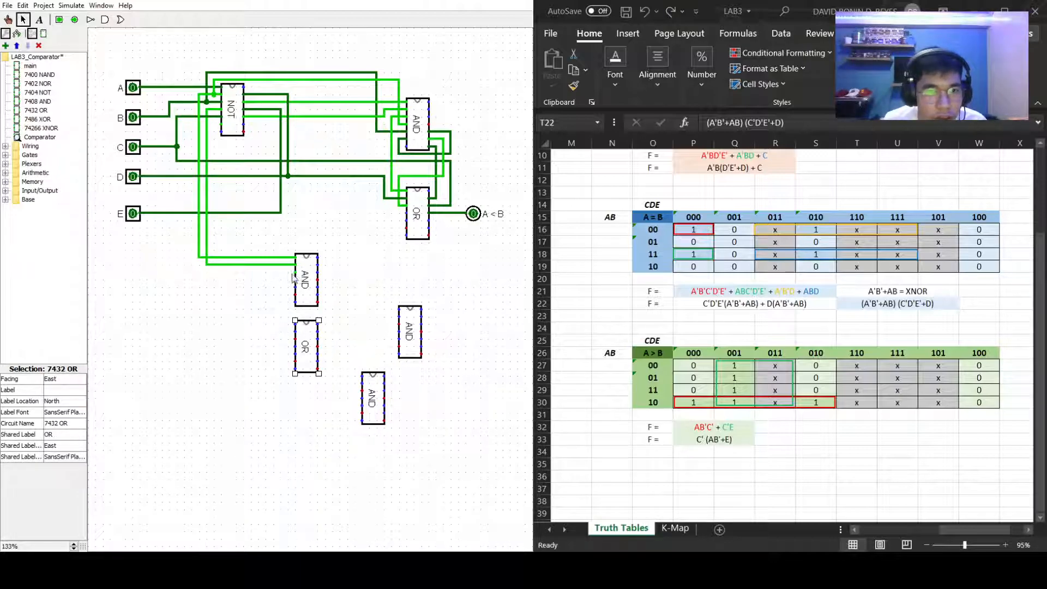
drag(288, 272, 295, 323)
click(375, 305)
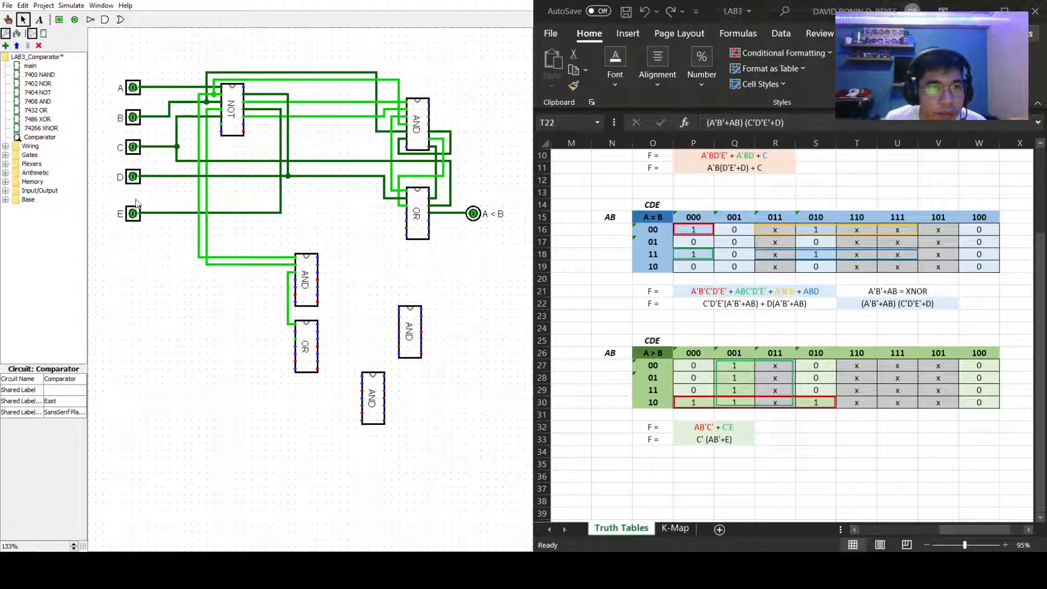
Step: Wire A and B into the AND chip's second gate and route its AB output to the OR chip to form A'B'+AB
drag(191, 87, 291, 281)
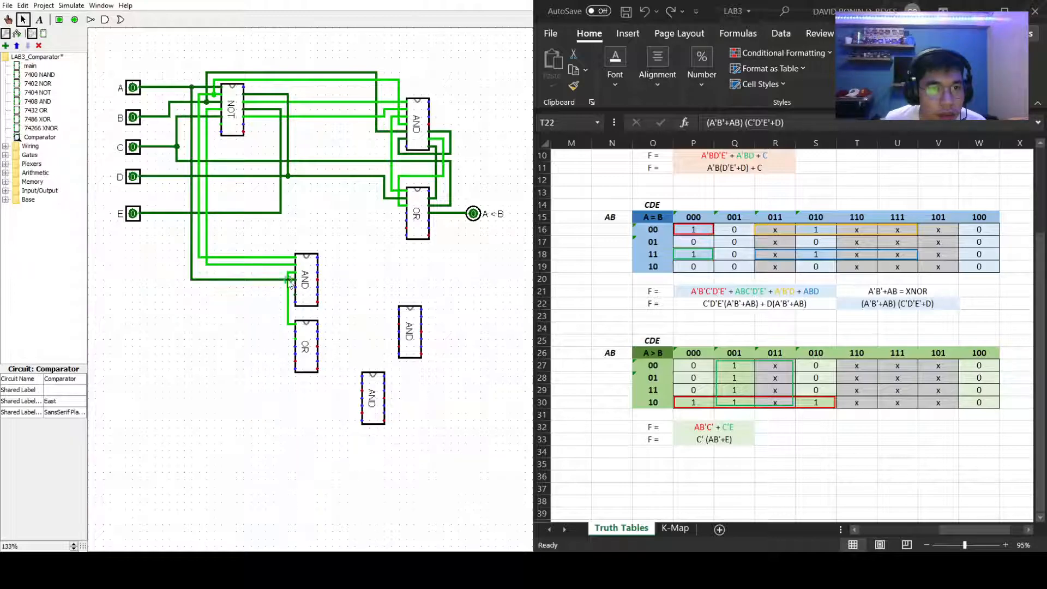
drag(184, 103, 296, 297)
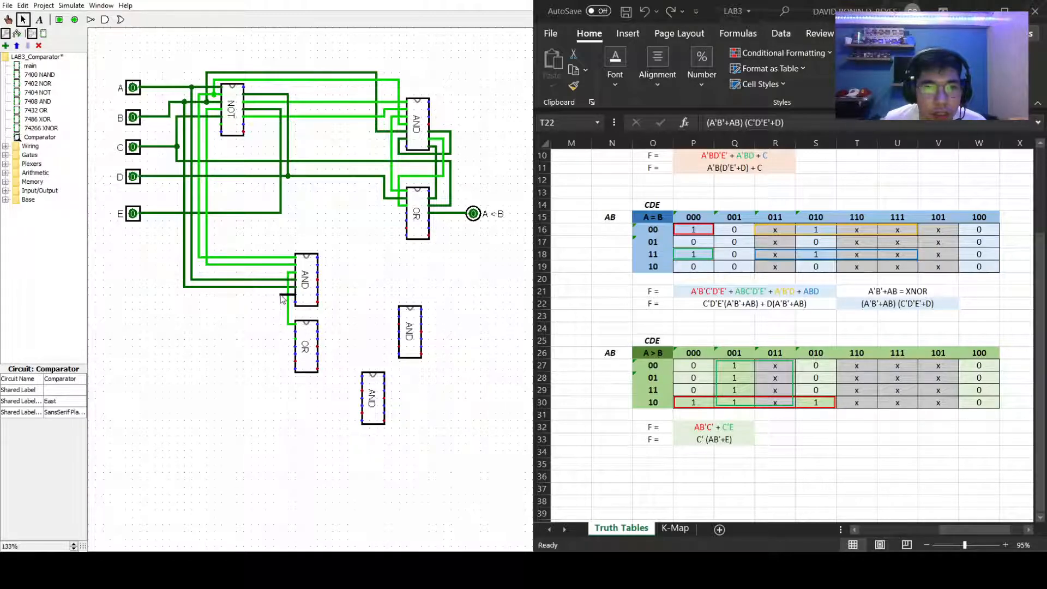
drag(281, 295, 264, 339)
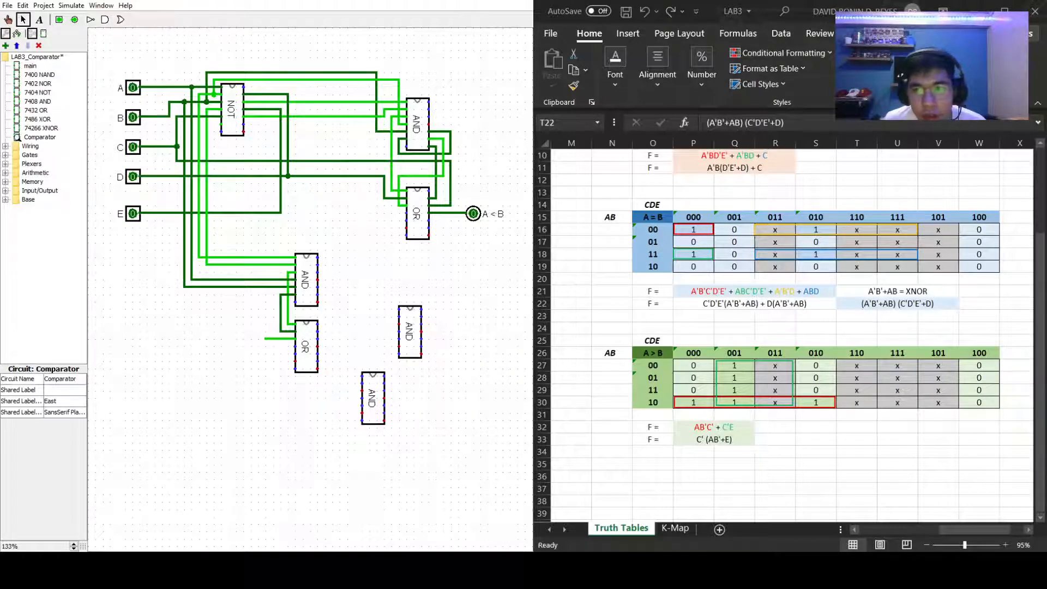
double_click(896, 304)
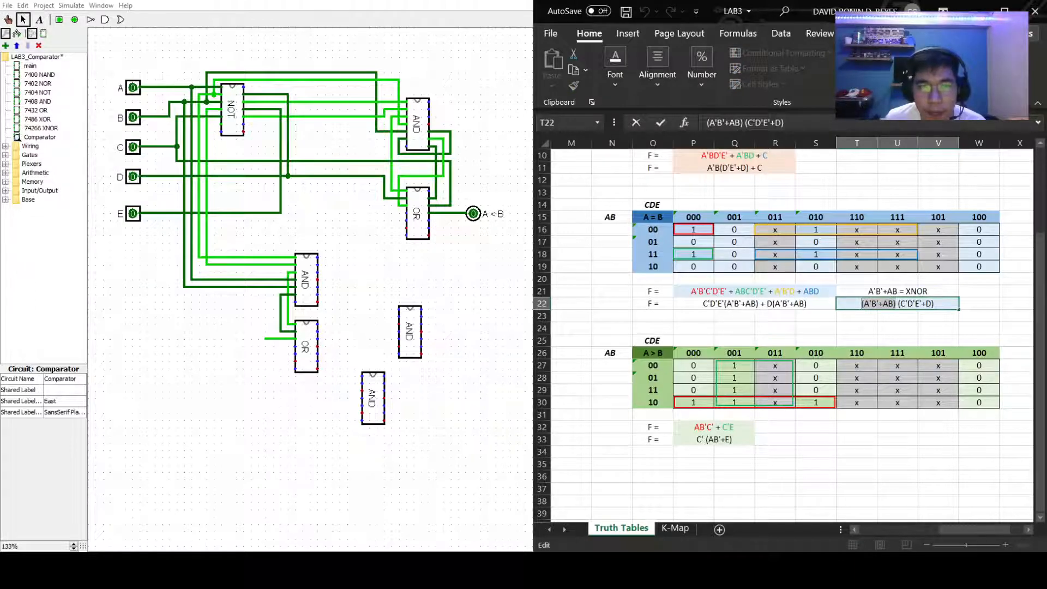
click(435, 419)
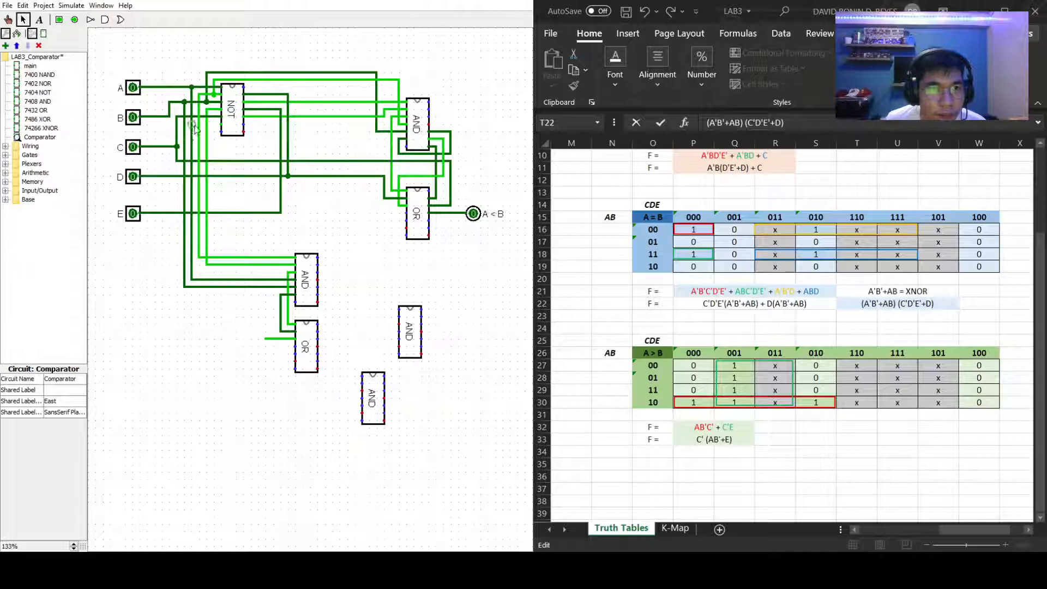
Step: Wire C', D' and E' into the AND chip's two remaining gates, chaining the C'D' output into the E' gate
mouse_move(221, 125)
mouse_down()
mouse_move(217, 252)
mouse_move(340, 251)
mouse_move(324, 265)
mouse_up()
click(332, 251)
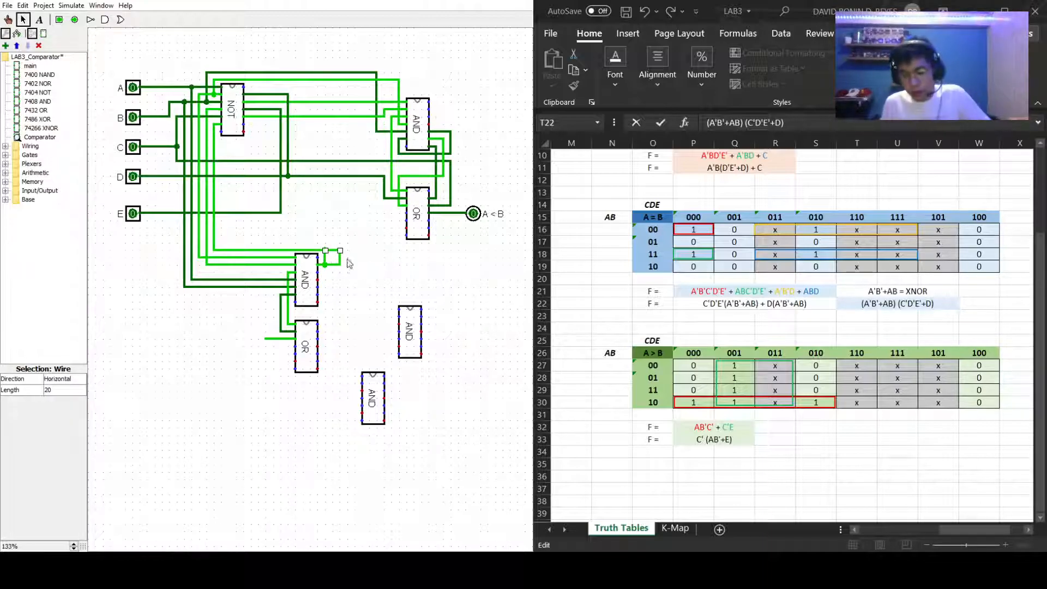
key(Delete)
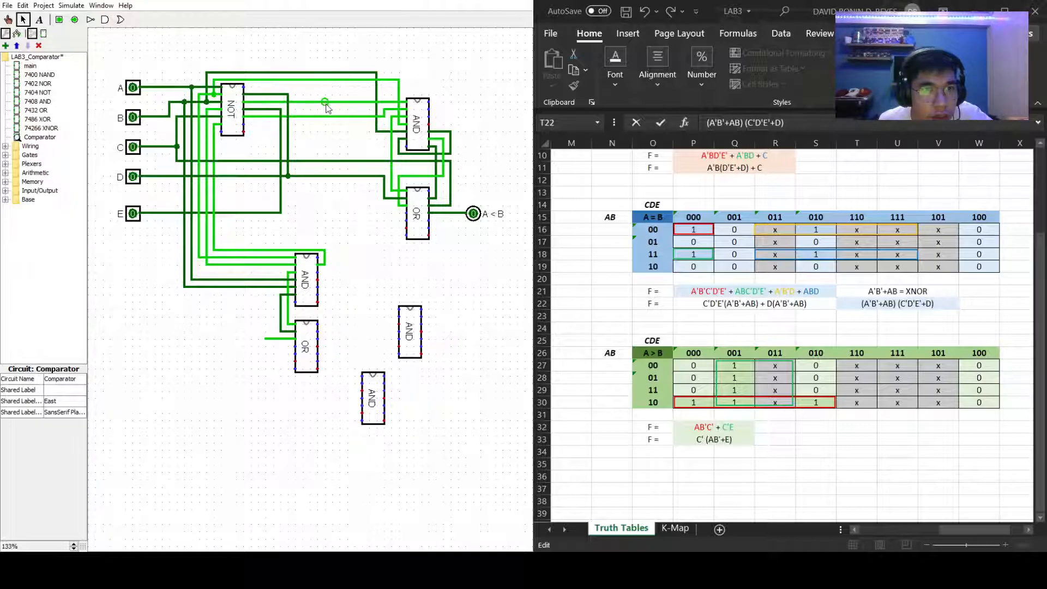
drag(326, 108, 318, 287)
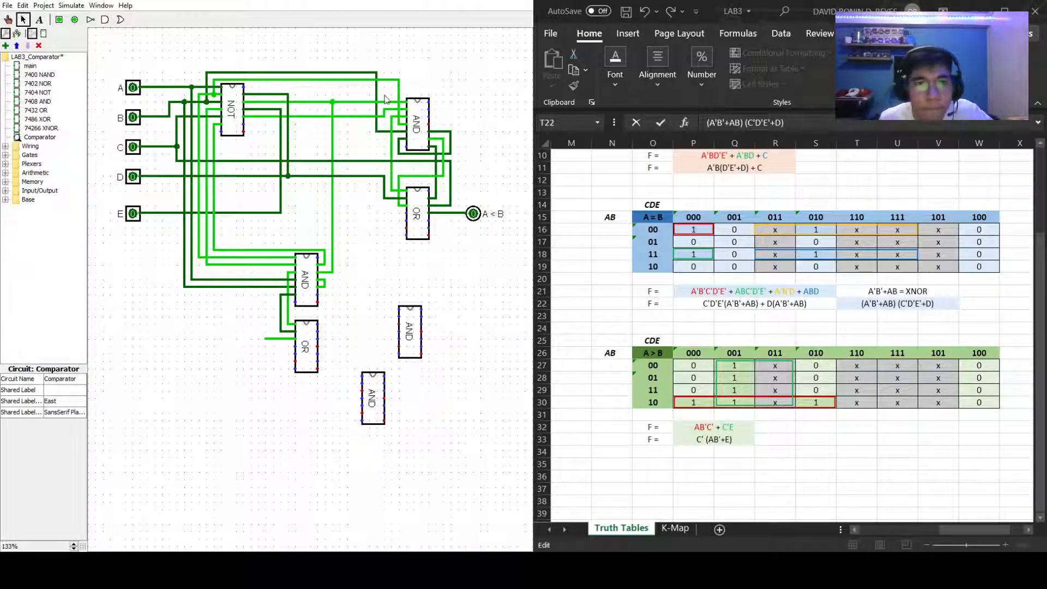
drag(339, 117, 321, 296)
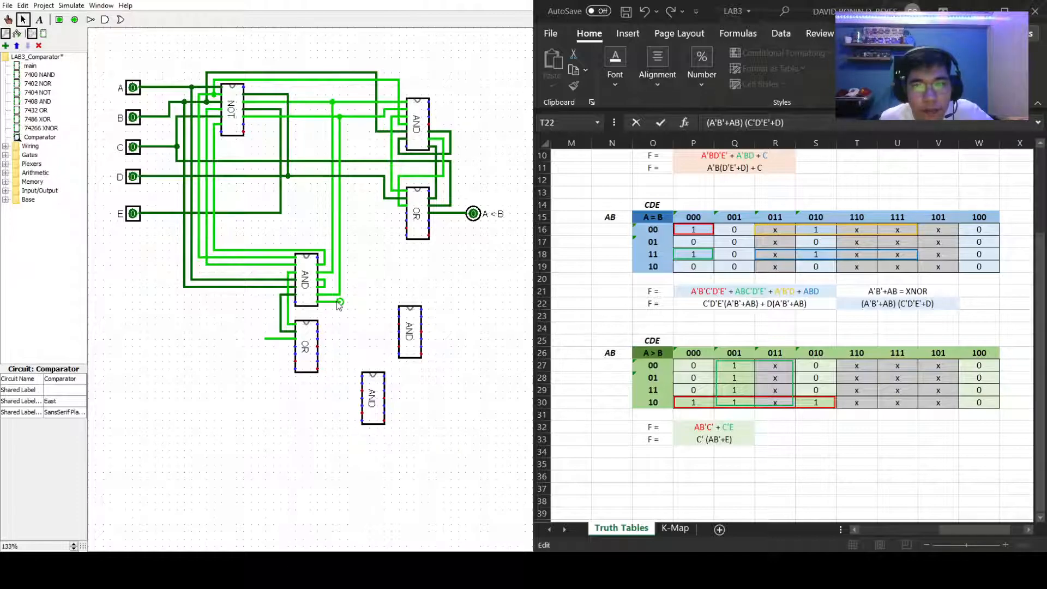
Step: Route the C'D'E' output and input D into the OR chip's second gate to form C'D'E'+D
click(338, 304)
key(Delete)
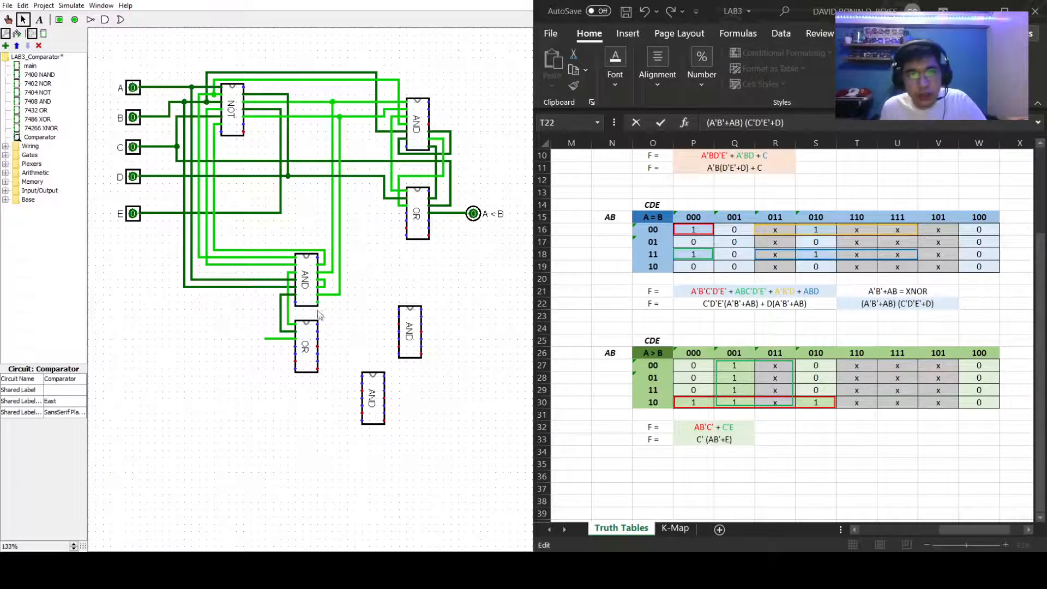
drag(325, 310, 320, 339)
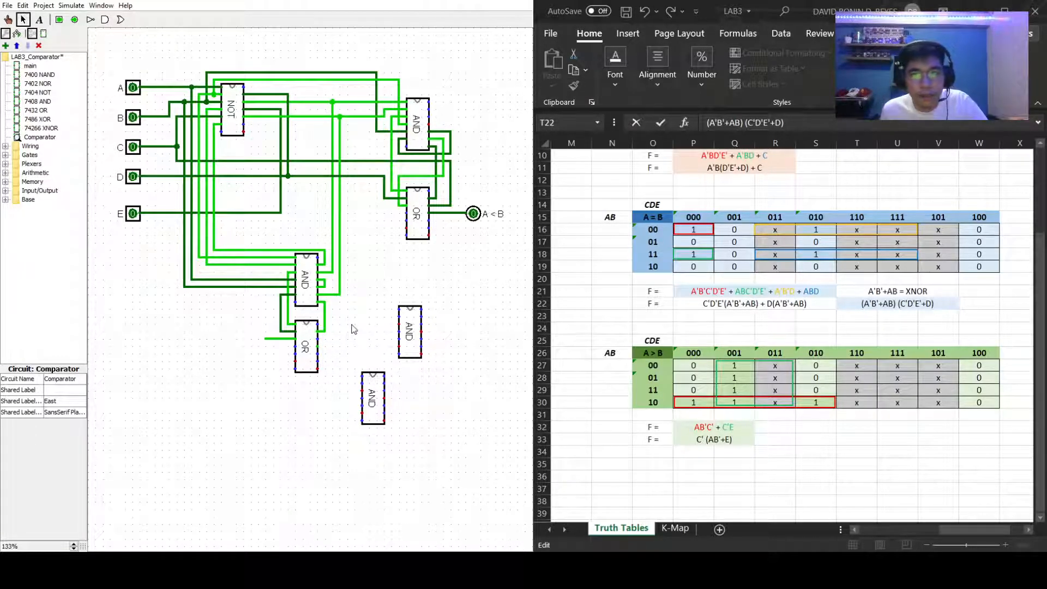
mouse_move(346, 176)
mouse_down()
mouse_move(342, 349)
mouse_move(319, 338)
mouse_move(347, 346)
mouse_up()
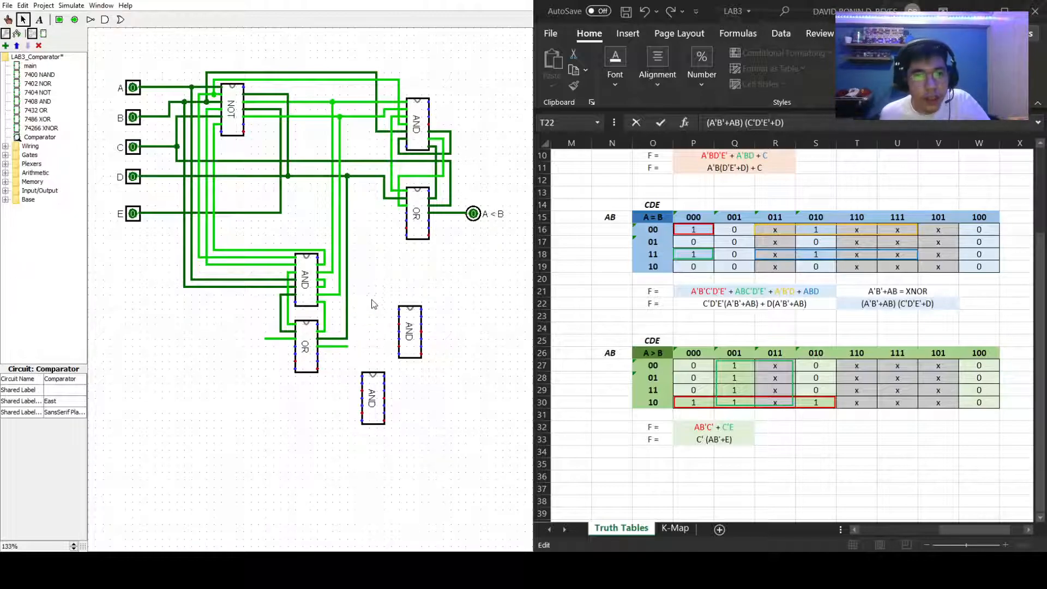
Step: Move the final AND chip next to the OR chip, wire the A'B'+AB output to its first input, and delete the spare AND chip
drag(413, 334, 390, 310)
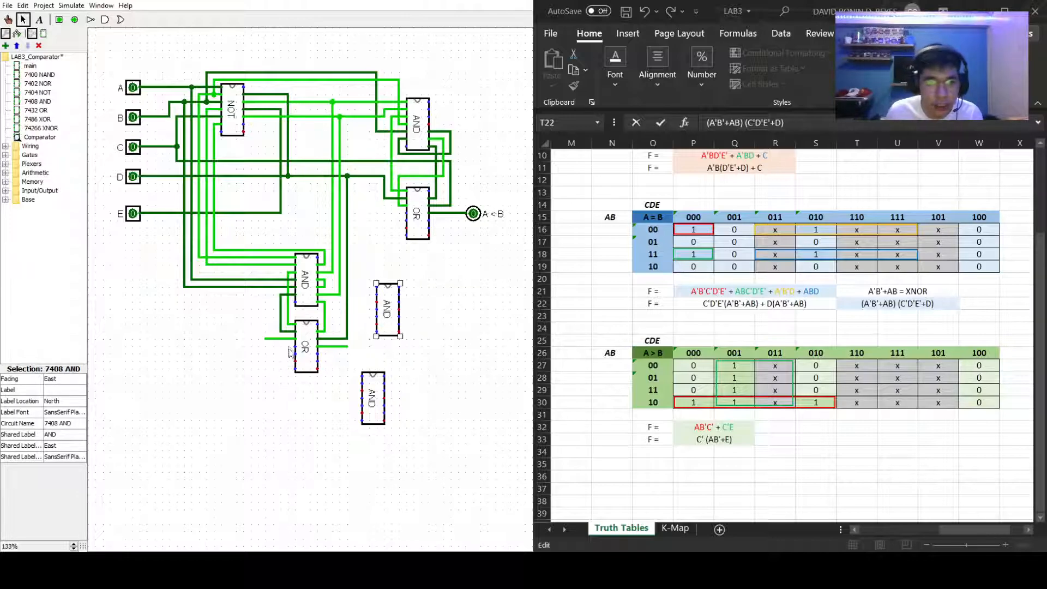
drag(269, 336, 377, 326)
click(424, 325)
click(371, 397)
key(Delete)
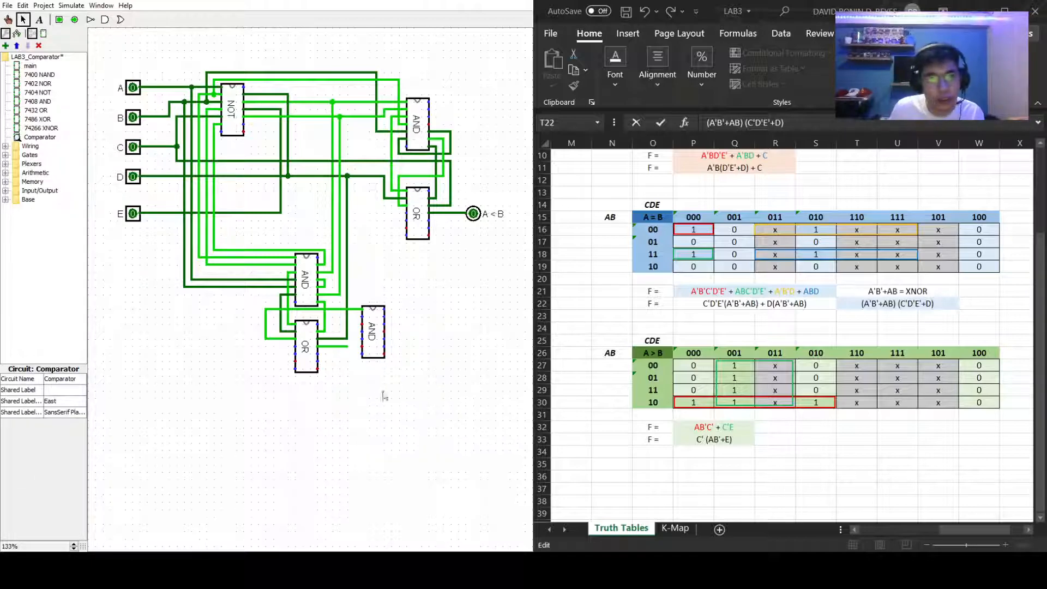
Step: Reroute the A'B'+AB wire closer to the OR chip and delete the leftover outer wire segments
drag(273, 309, 272, 339)
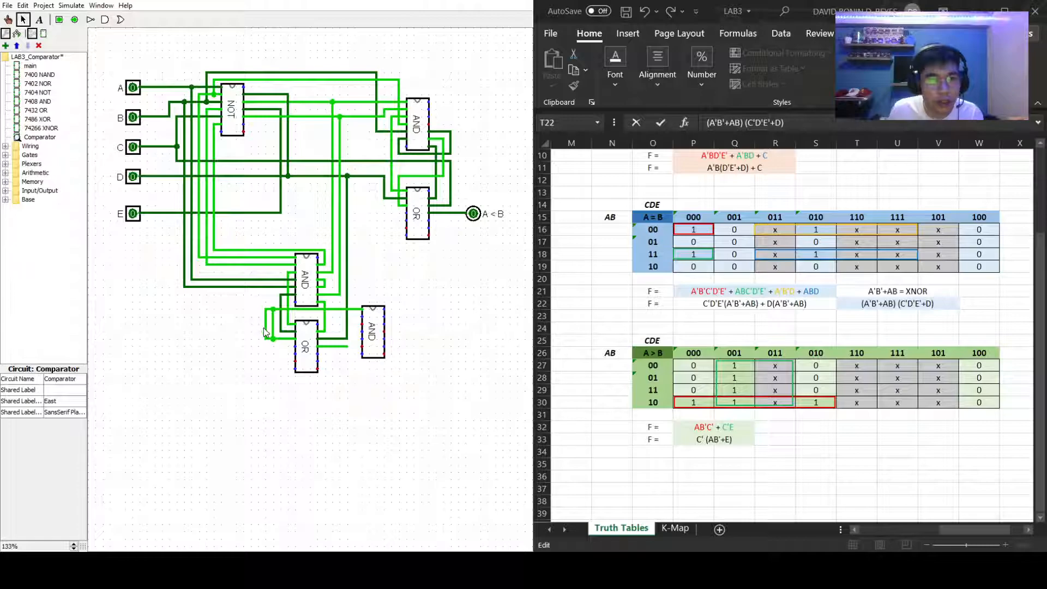
click(265, 330)
key(Delete)
click(267, 310)
key(Delete)
click(264, 341)
key(Delete)
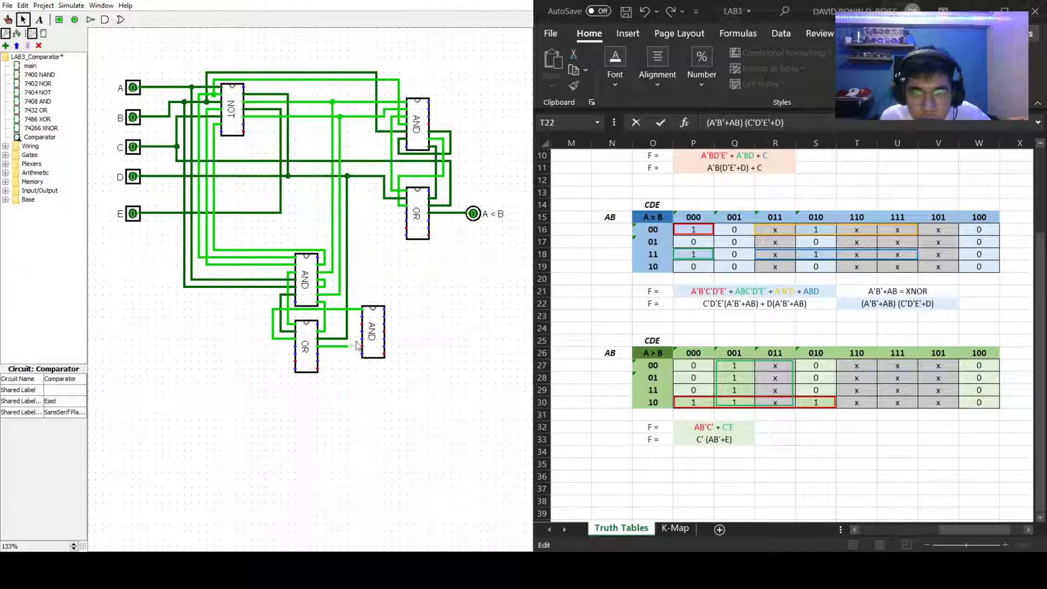
Step: Wire the C'D'E'+D output to the final AND chip's second input, and end that gate's output wire with an output pin
drag(375, 322, 467, 370)
click(451, 312)
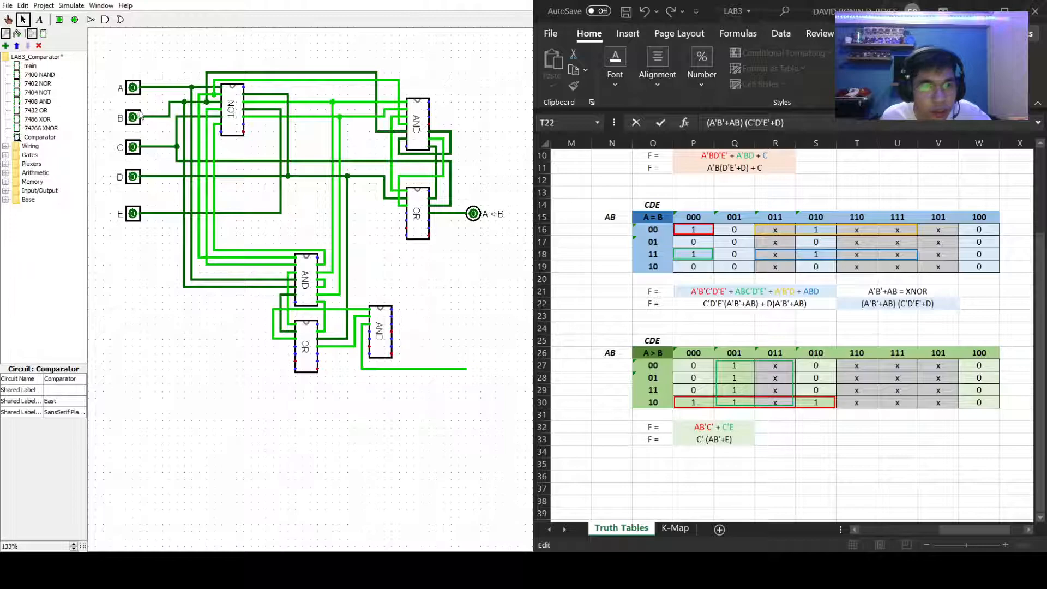
click(75, 20)
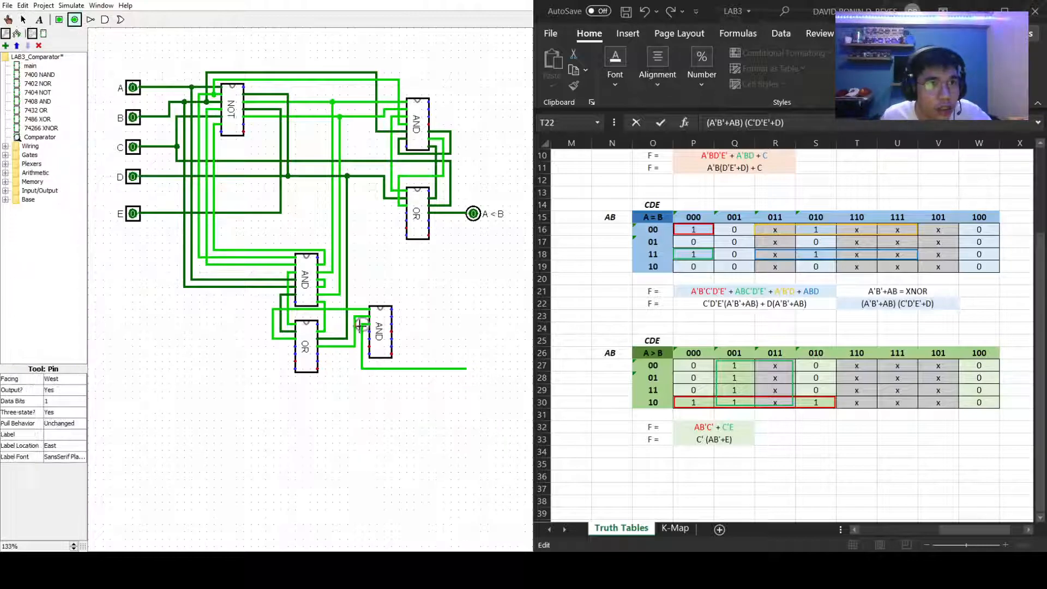
click(463, 369)
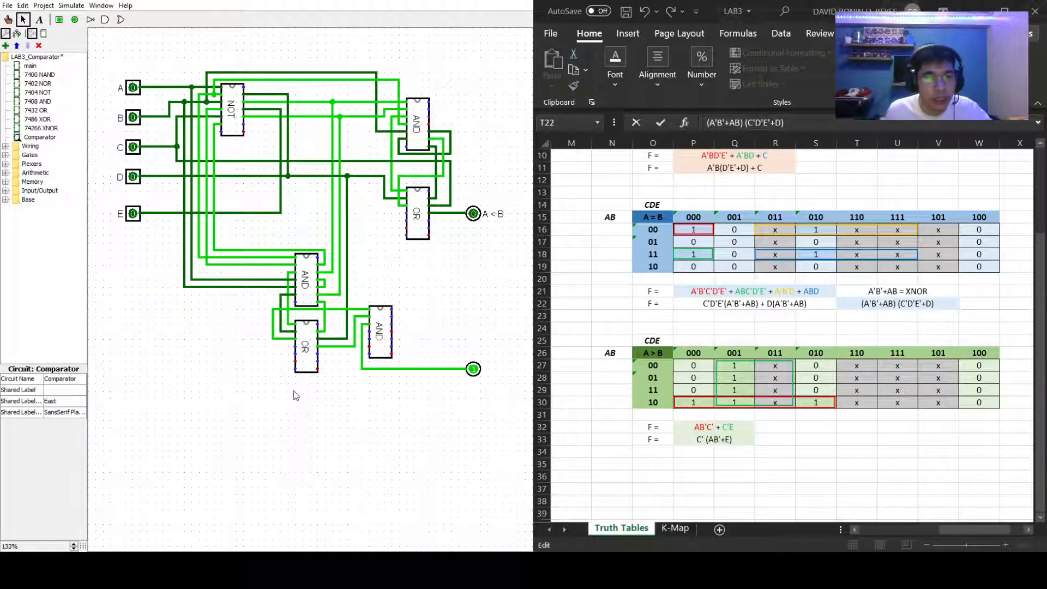
Step: Label the new output pin A = B
click(473, 375)
click(50, 434)
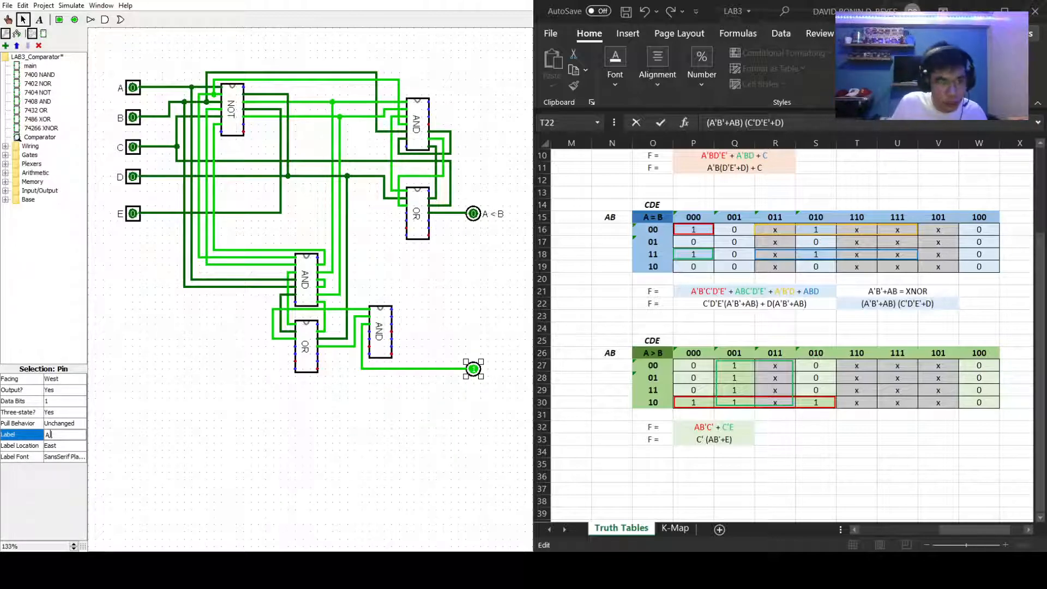
key(Return)
click(264, 469)
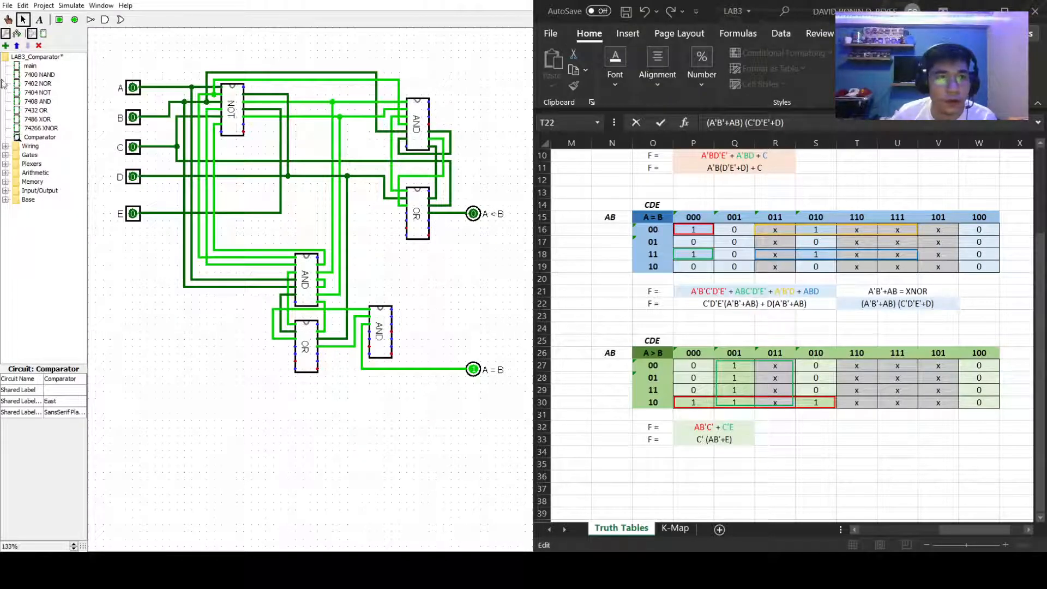
Step: Test the A = B output by toggling inputs A and B, and reset both to 0
click(8, 19)
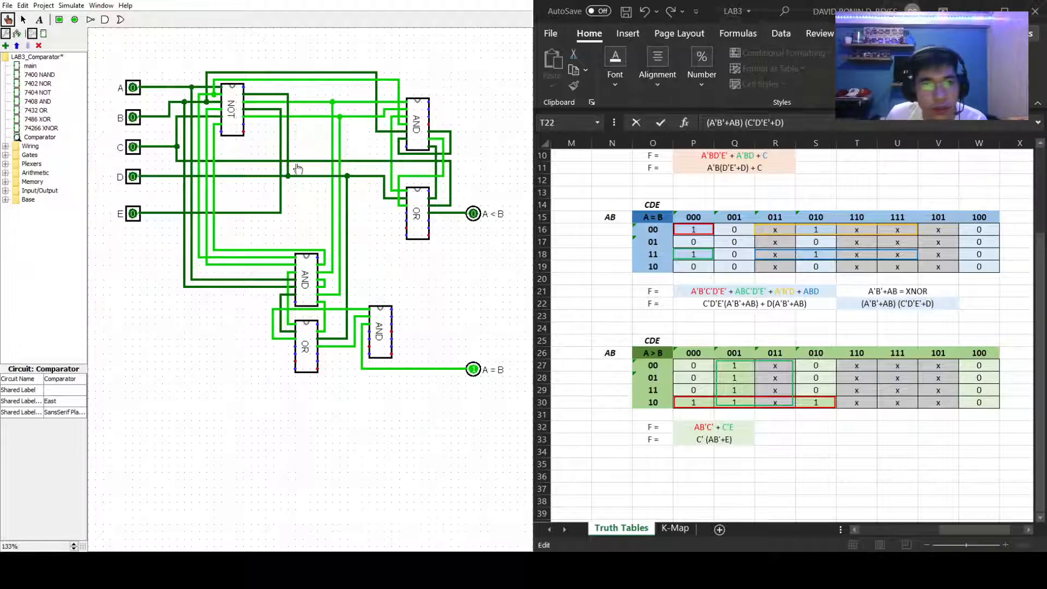
click(132, 87)
click(132, 117)
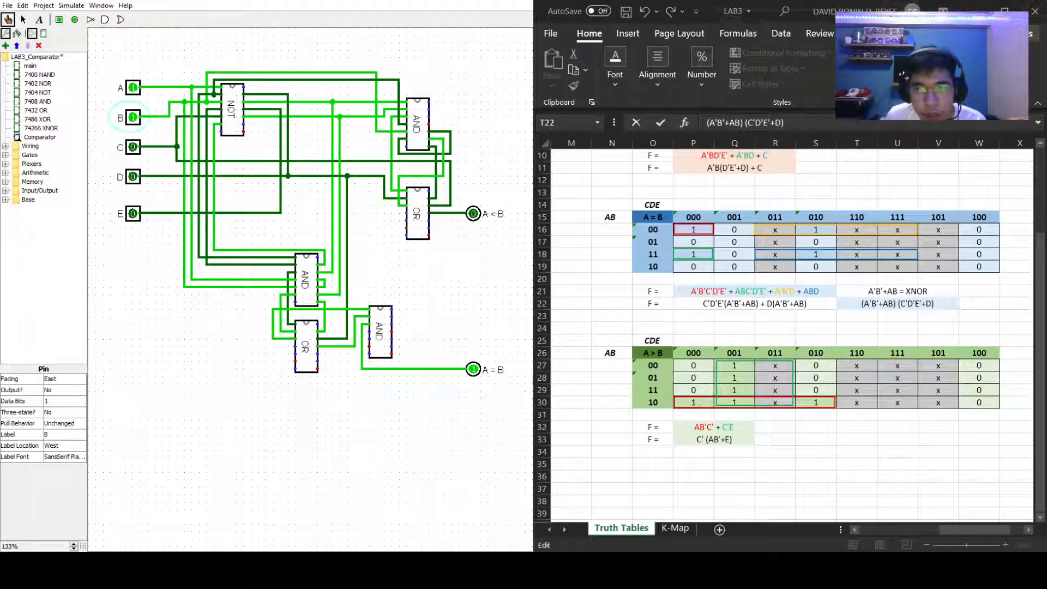
click(133, 88)
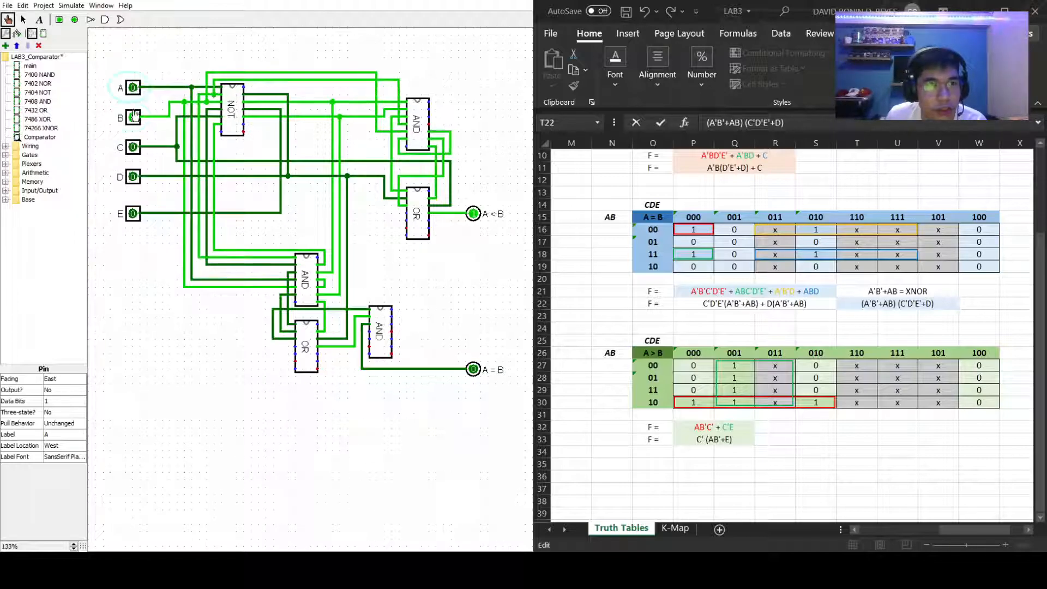
click(132, 117)
Step: Test the A = B output with only input D at 1, and again with A, B and D all at 1
click(133, 176)
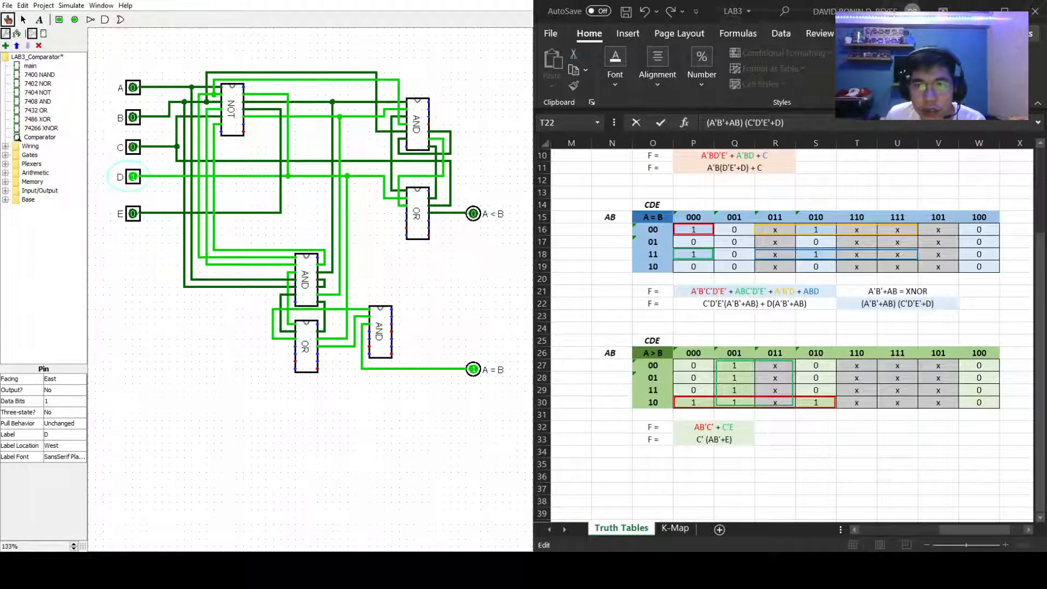
click(133, 176)
click(132, 87)
click(133, 118)
click(133, 177)
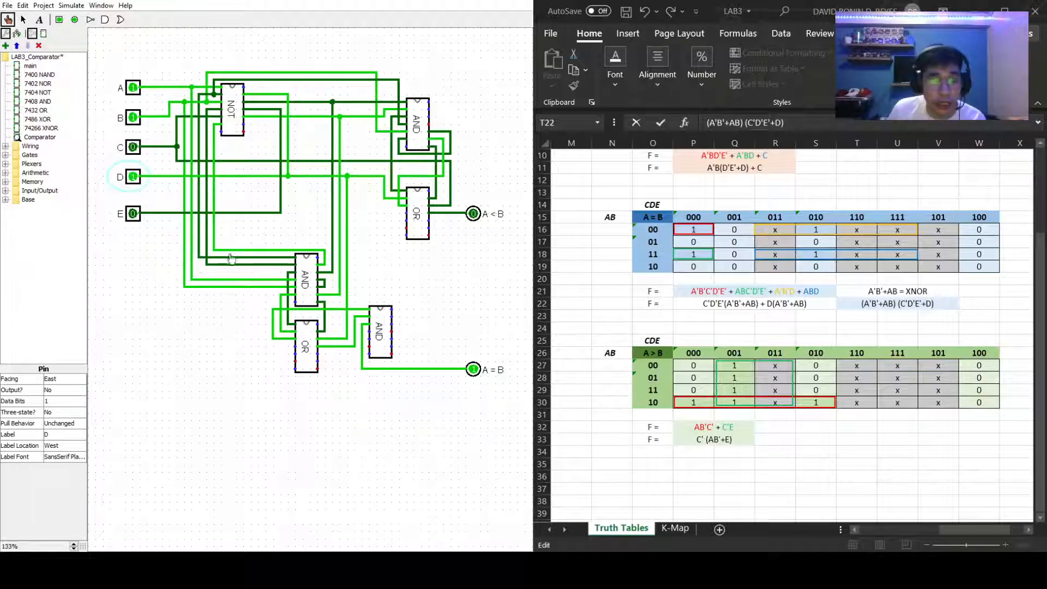
Step: Reset inputs D, B and A of the Comparator to 0
scroll(785, 332, up, 2)
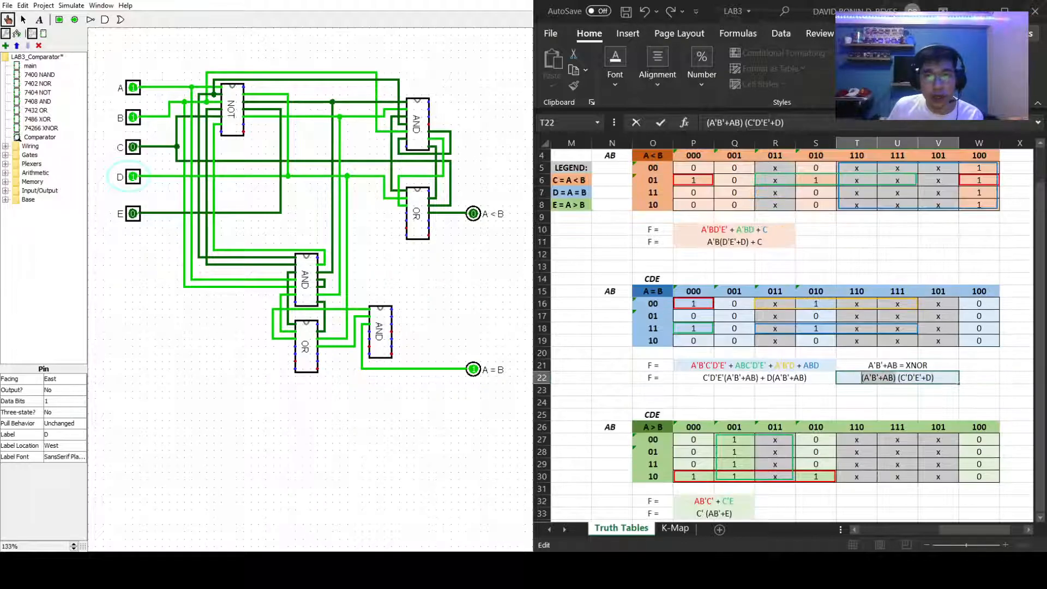
scroll(786, 333, down, 3)
scroll(786, 333, down, 1)
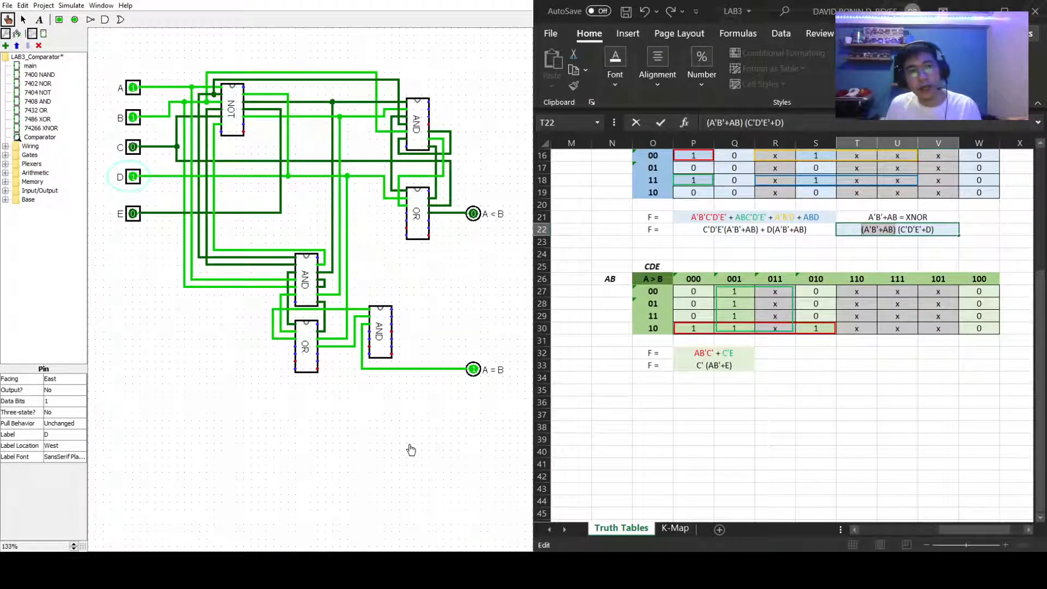
click(132, 177)
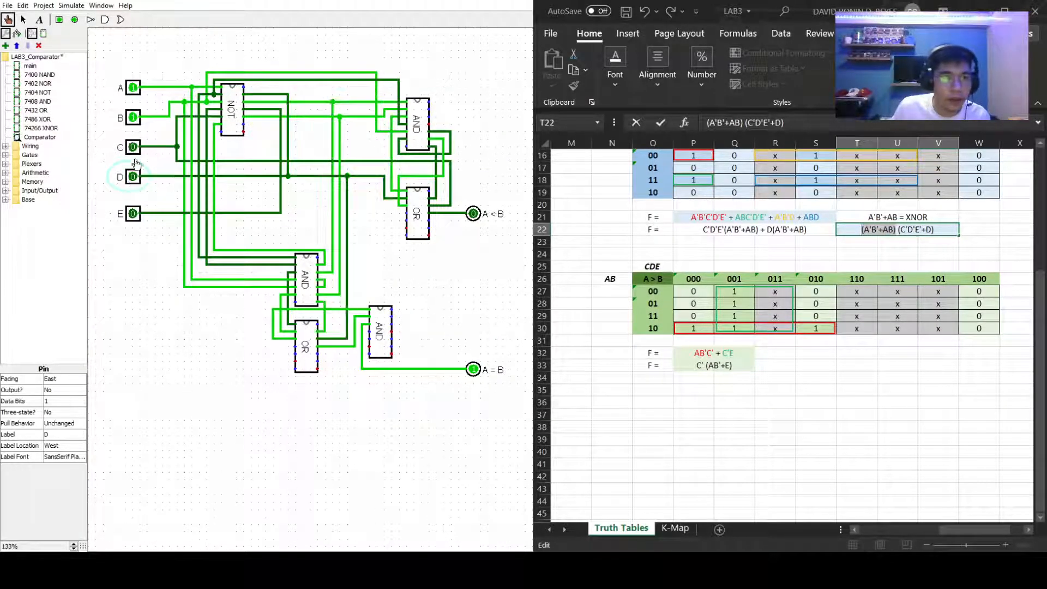
click(133, 117)
click(132, 90)
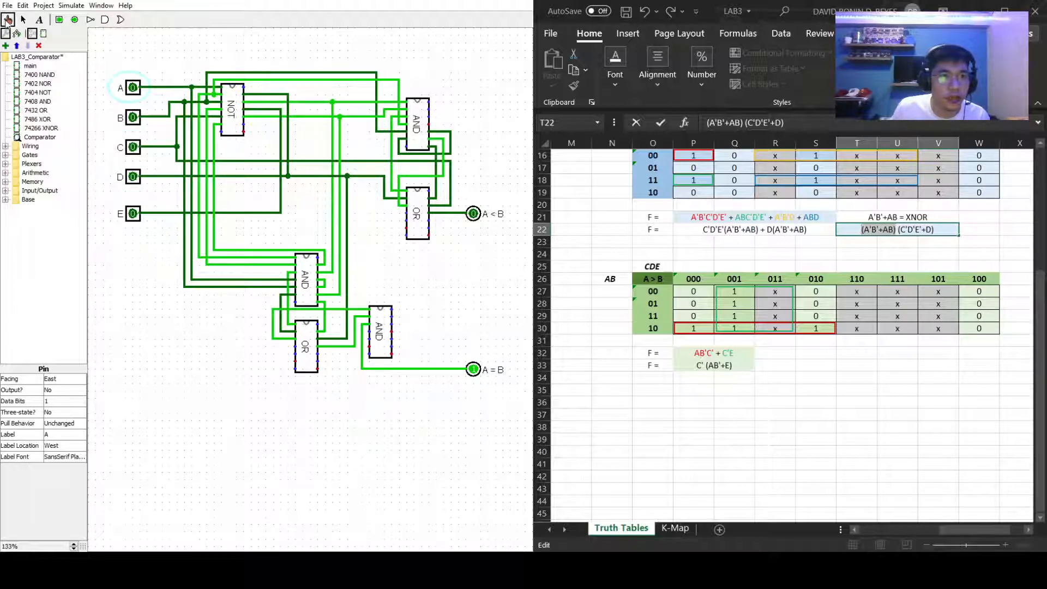
Step: Place a 7408 AND chip and a 7432 OR chip side by side below the A = B circuitry
click(23, 21)
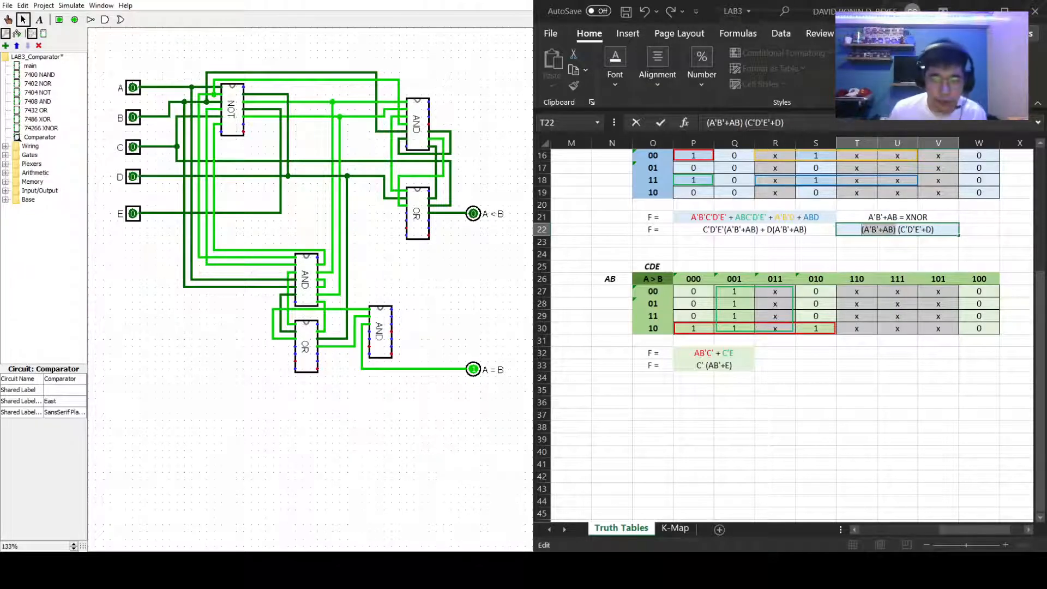
scroll(785, 327, down, 1)
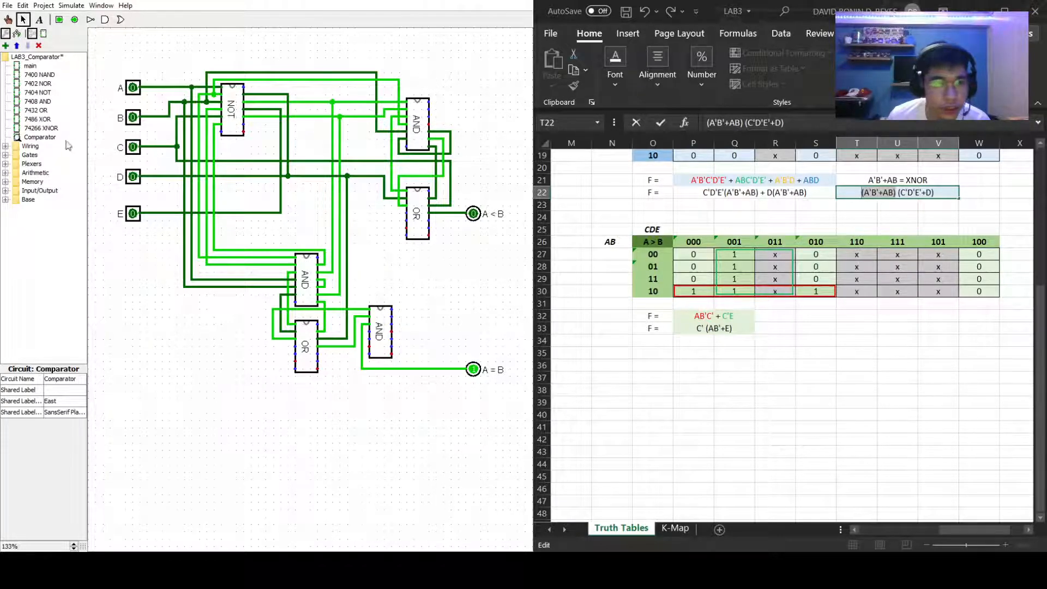
click(38, 102)
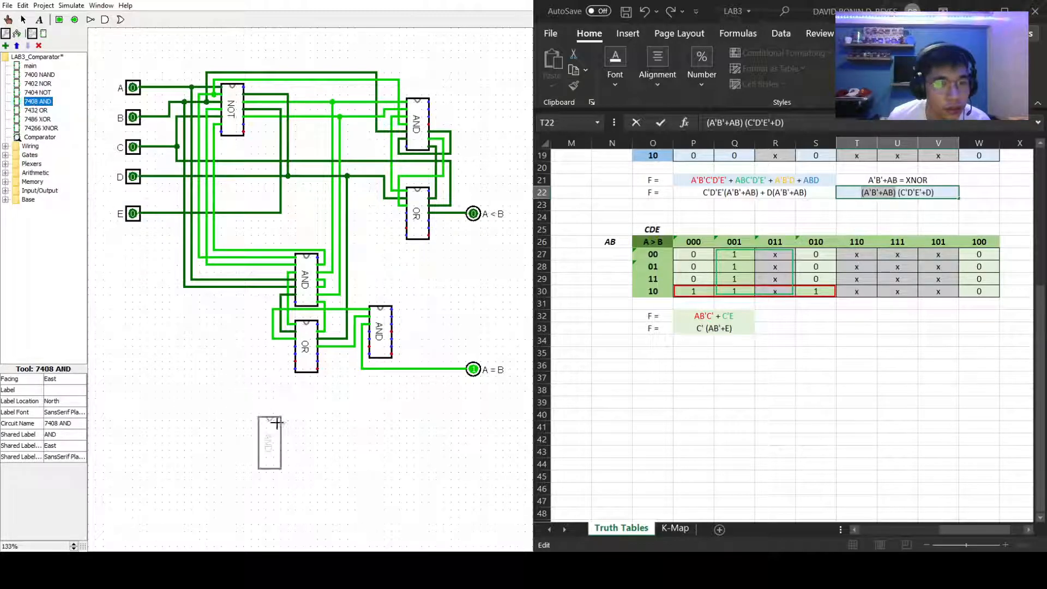
click(316, 400)
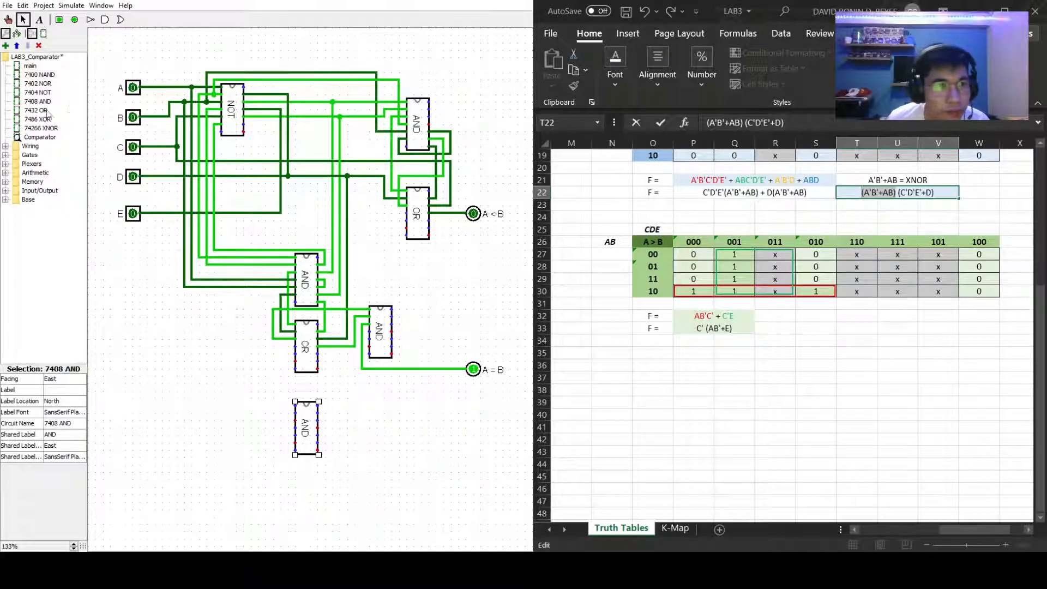
click(30, 111)
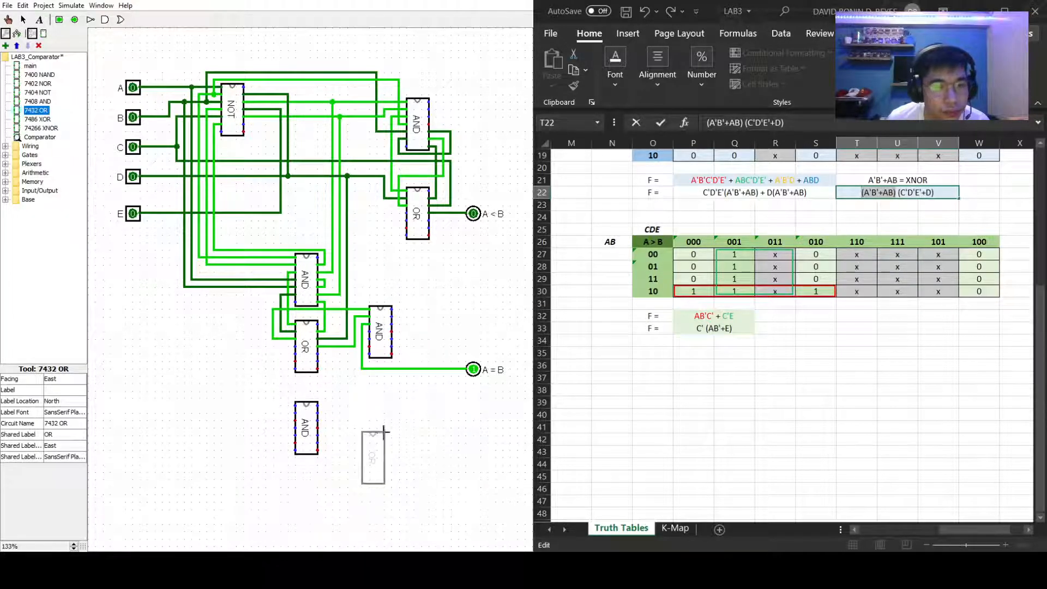
click(392, 406)
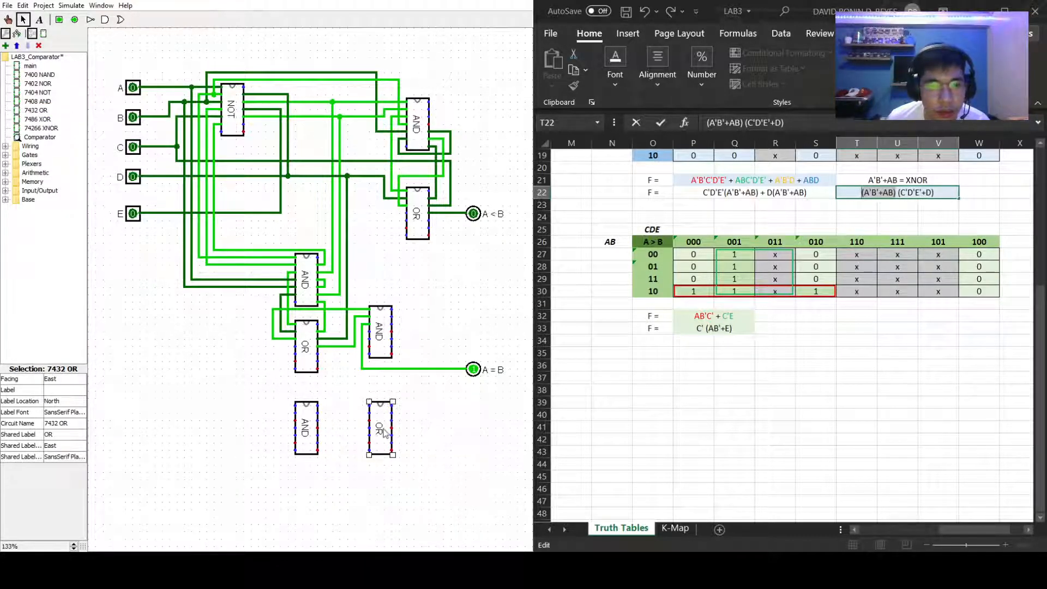
click(447, 438)
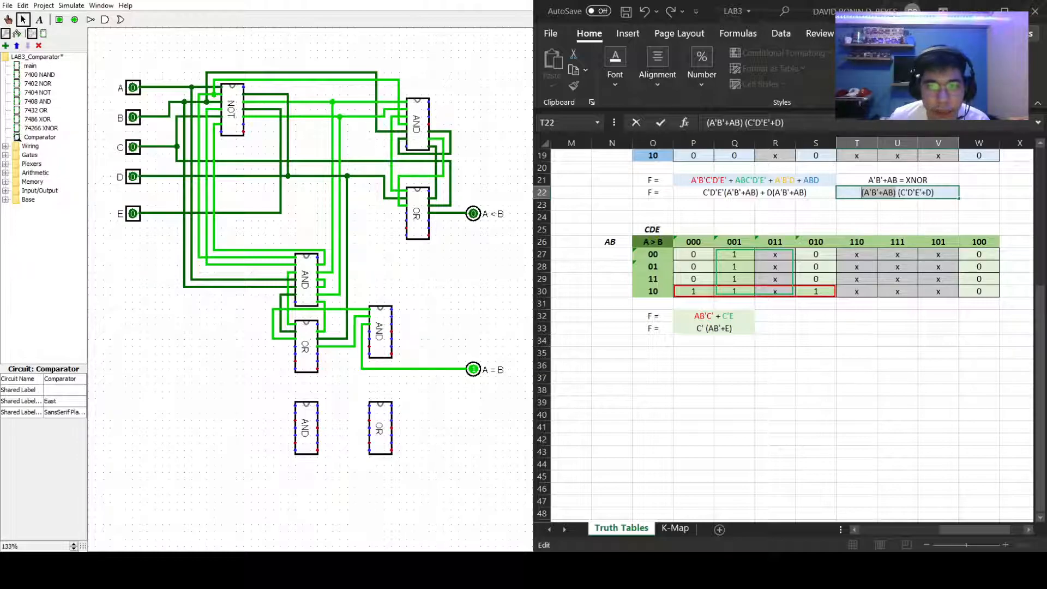
Step: Wire A and B' to the new AND chip's first gate, moving the chip slightly up and removing stray wires
drag(191, 279, 201, 348)
mouse_move(202, 392)
mouse_down()
mouse_move(209, 401)
mouse_move(274, 399)
mouse_move(291, 413)
mouse_move(301, 398)
mouse_up()
click(274, 406)
key(Delete)
drag(286, 390, 191, 405)
key(Delete)
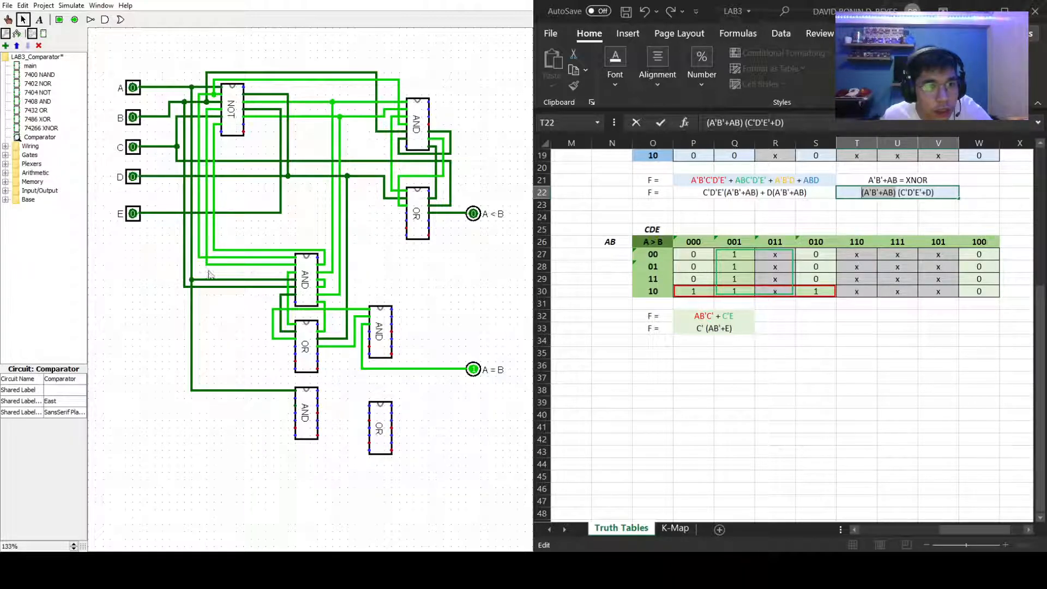
mouse_move(207, 265)
mouse_down()
mouse_move(218, 403)
mouse_move(296, 401)
mouse_up()
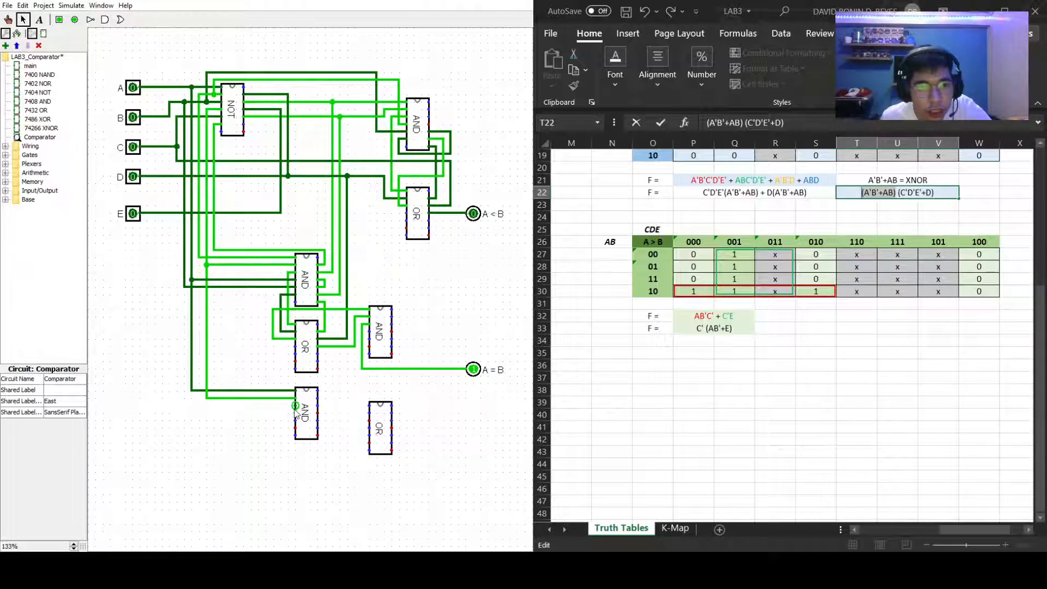
Step: Wire the AB' output and input E to the new OR chip, and feed its AB'+E output to the AND chip's second gate
mouse_move(285, 409)
mouse_down()
mouse_move(288, 452)
mouse_move(282, 383)
mouse_move(351, 384)
mouse_move(349, 411)
mouse_move(369, 406)
mouse_up()
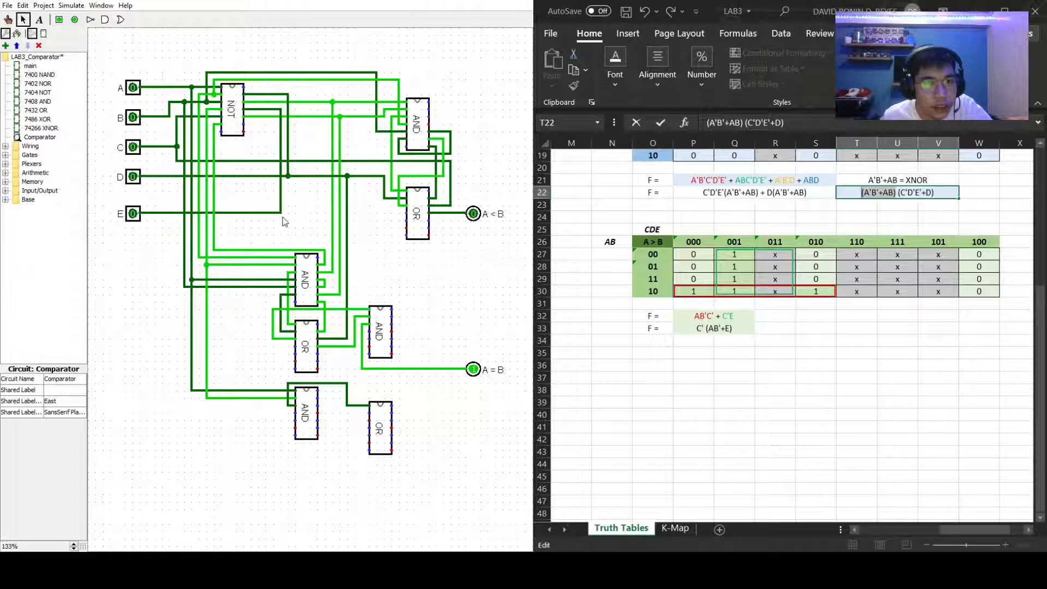
mouse_move(251, 213)
mouse_down()
mouse_move(261, 379)
mouse_move(354, 382)
mouse_move(343, 392)
mouse_move(344, 418)
mouse_move(364, 413)
mouse_up()
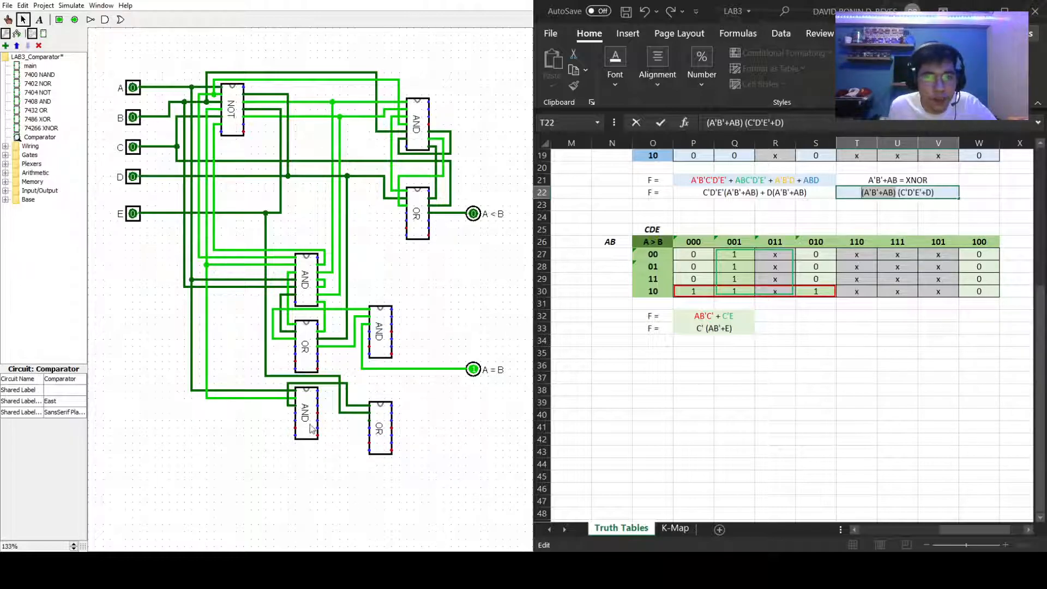
mouse_move(367, 421)
mouse_down()
mouse_move(339, 432)
mouse_move(341, 455)
mouse_move(275, 452)
mouse_move(277, 417)
mouse_move(279, 446)
mouse_move(279, 421)
mouse_move(294, 415)
mouse_up()
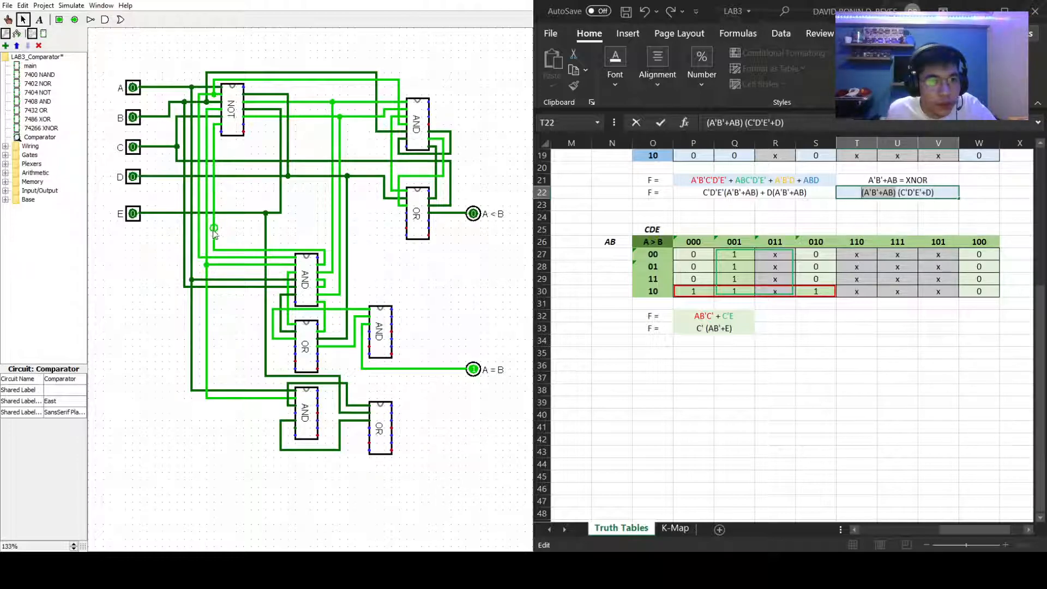
Step: Wire C' to the second AND gate's remaining input, and end that gate's output wire with an output pin
mouse_move(213, 250)
mouse_down()
mouse_move(232, 408)
mouse_move(295, 412)
mouse_move(290, 464)
mouse_move(467, 464)
mouse_up()
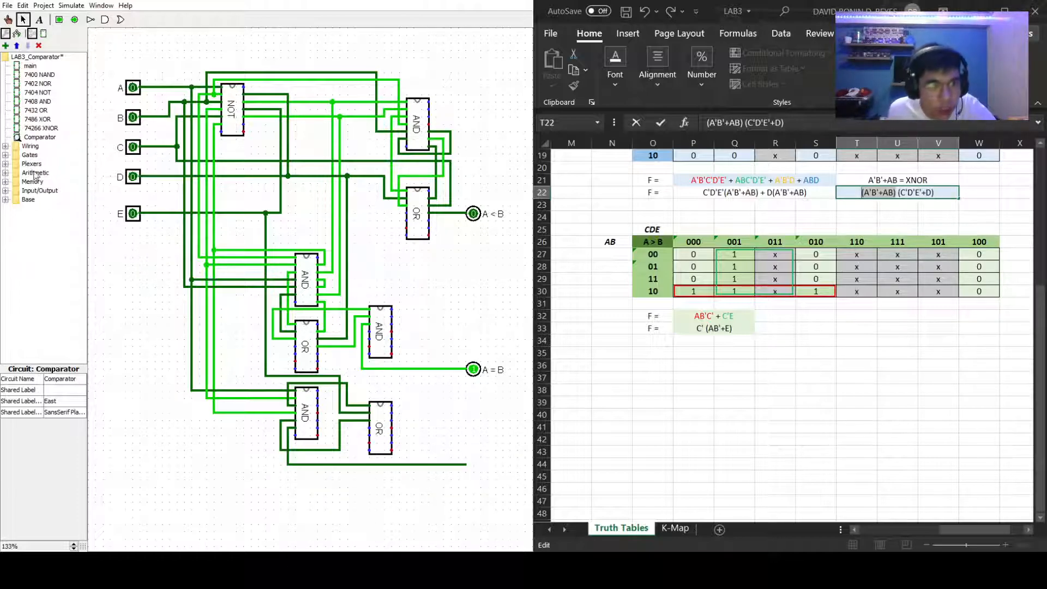
click(76, 21)
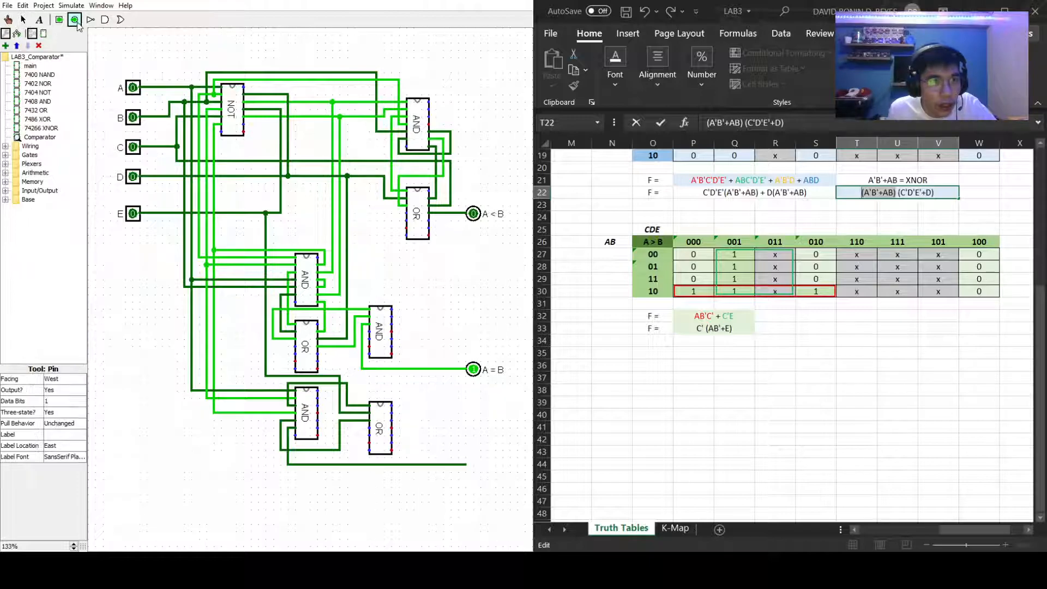
click(473, 465)
click(472, 459)
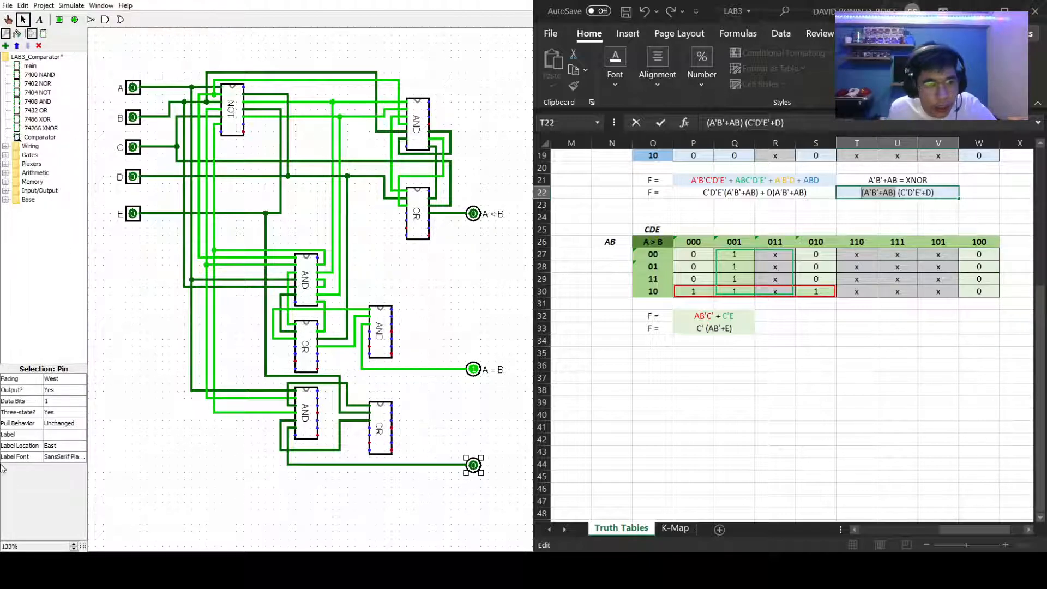
Step: Label the new output pin A > B
click(62, 435)
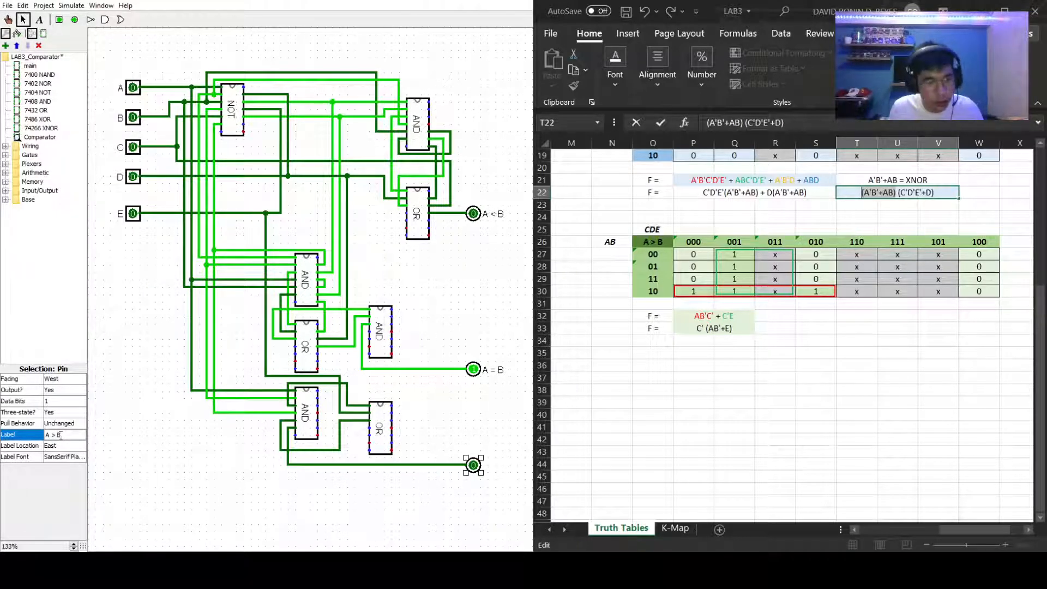
text(A > B)
click(441, 500)
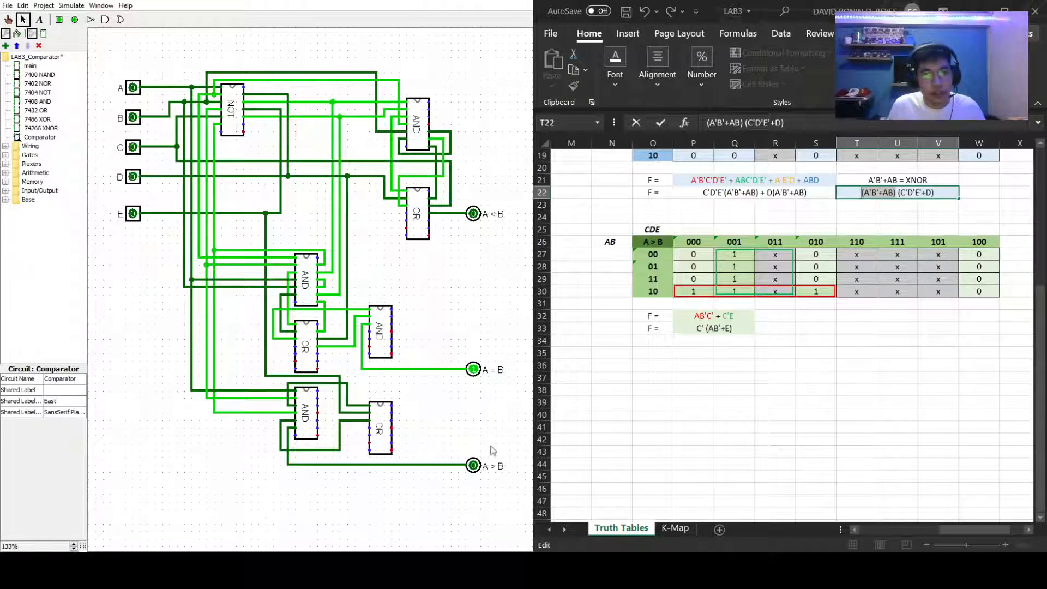
Step: Test the A > B output by setting input A to 1 and back to 0
click(9, 22)
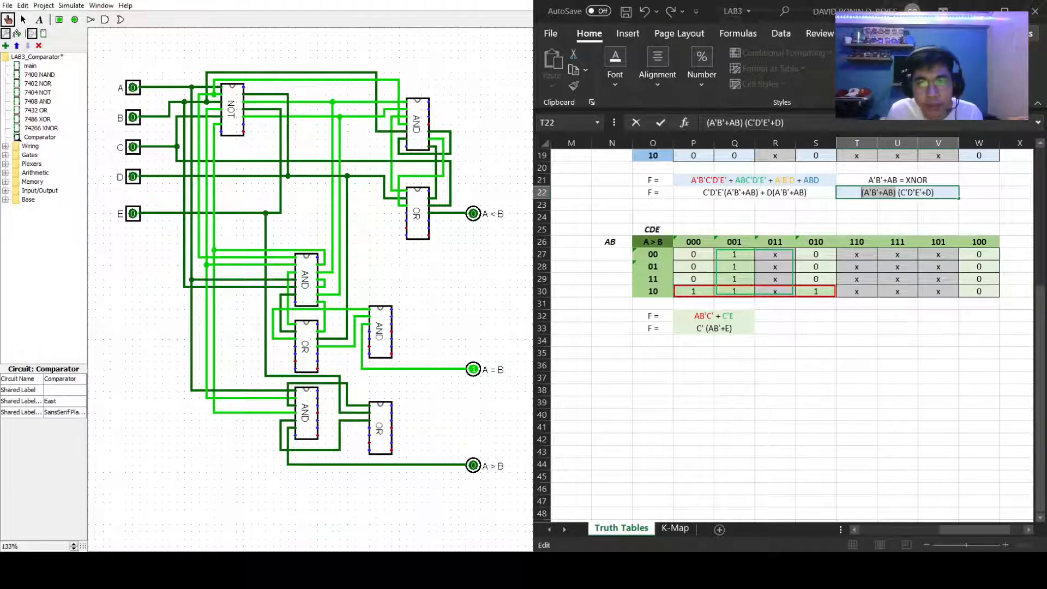
click(133, 87)
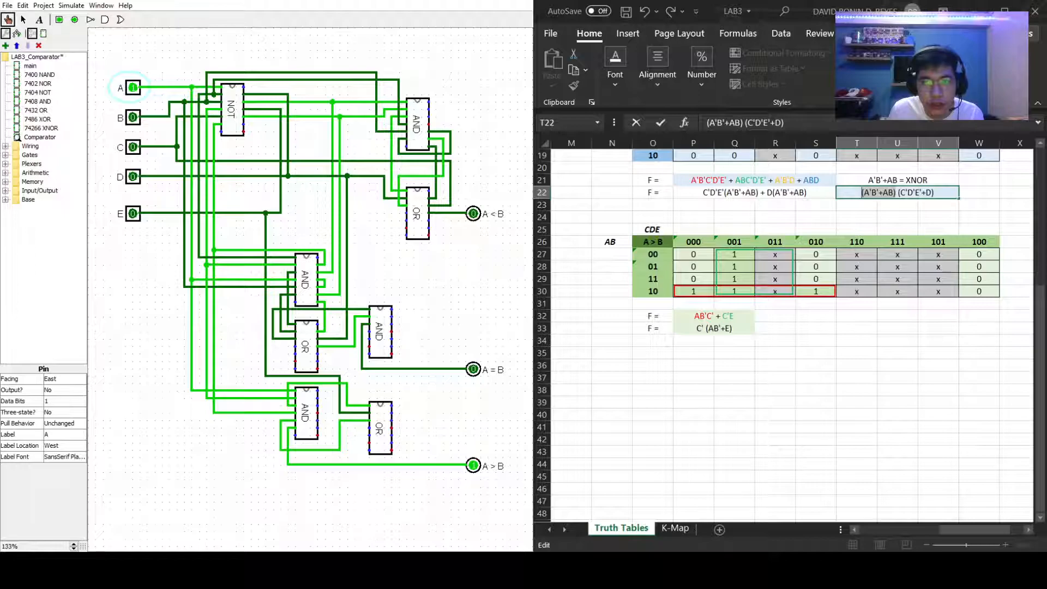
click(133, 87)
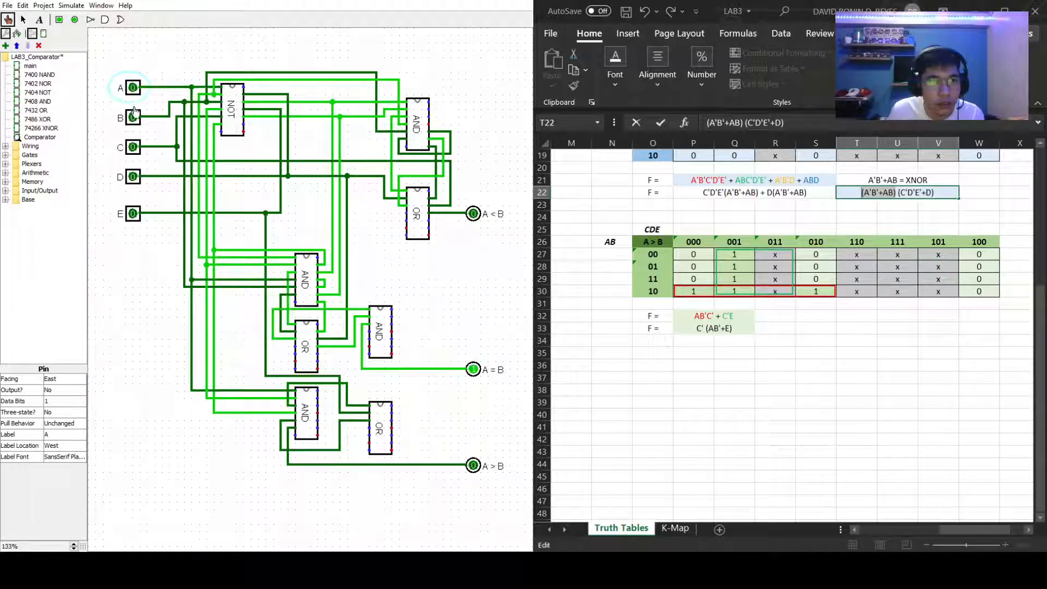
Step: Test the A > B output with input E at 1 while changing inputs B and A through their combinations
click(133, 213)
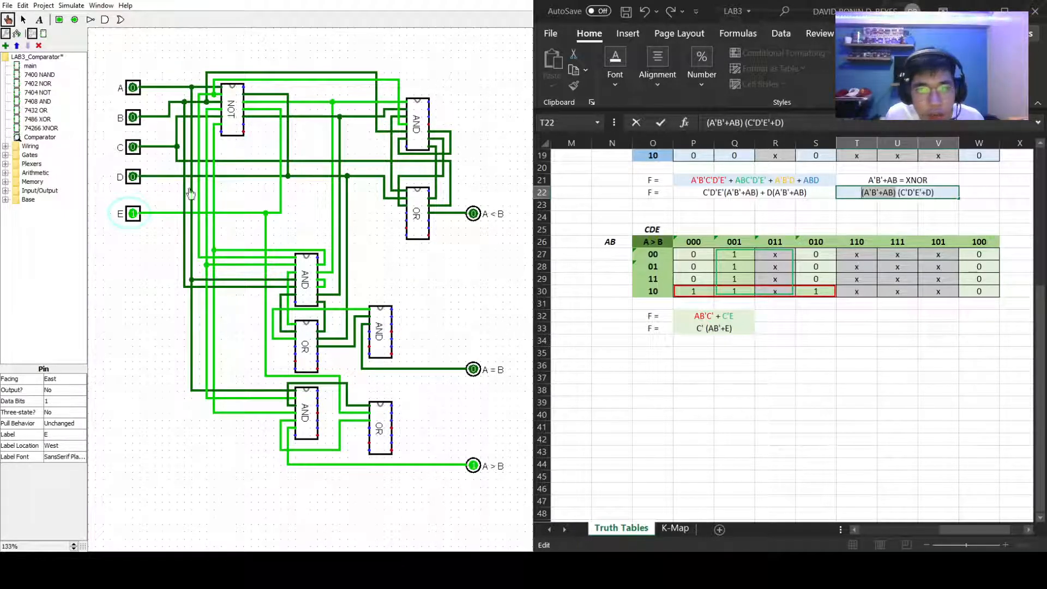
click(133, 118)
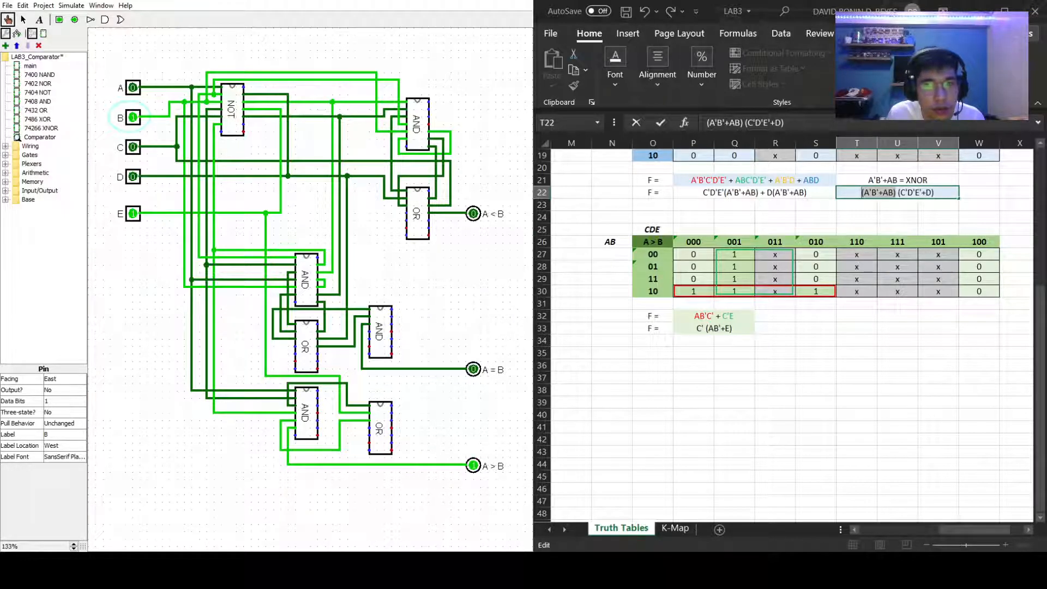
click(133, 88)
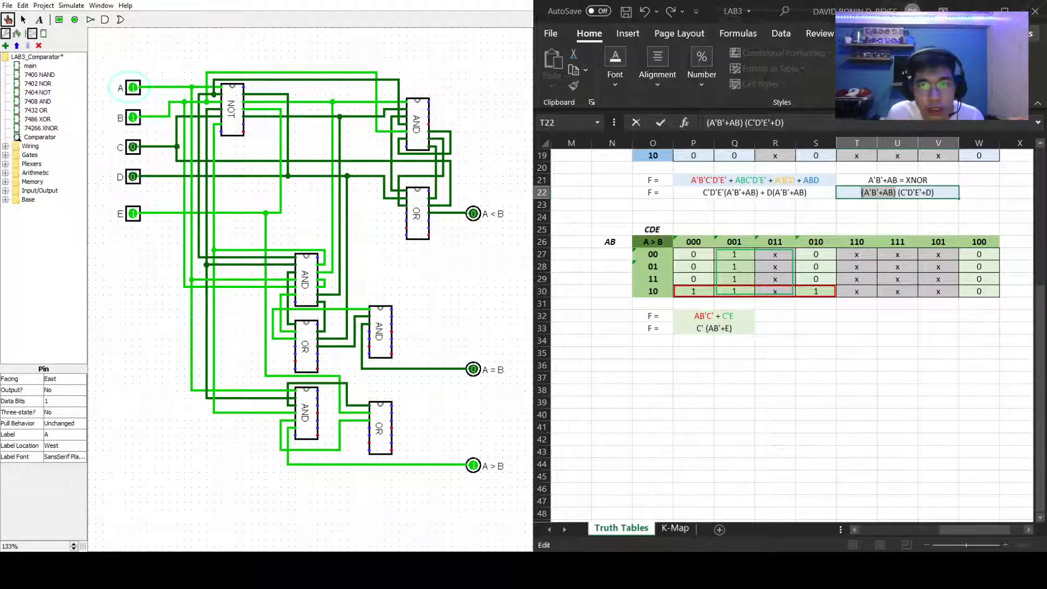
click(133, 118)
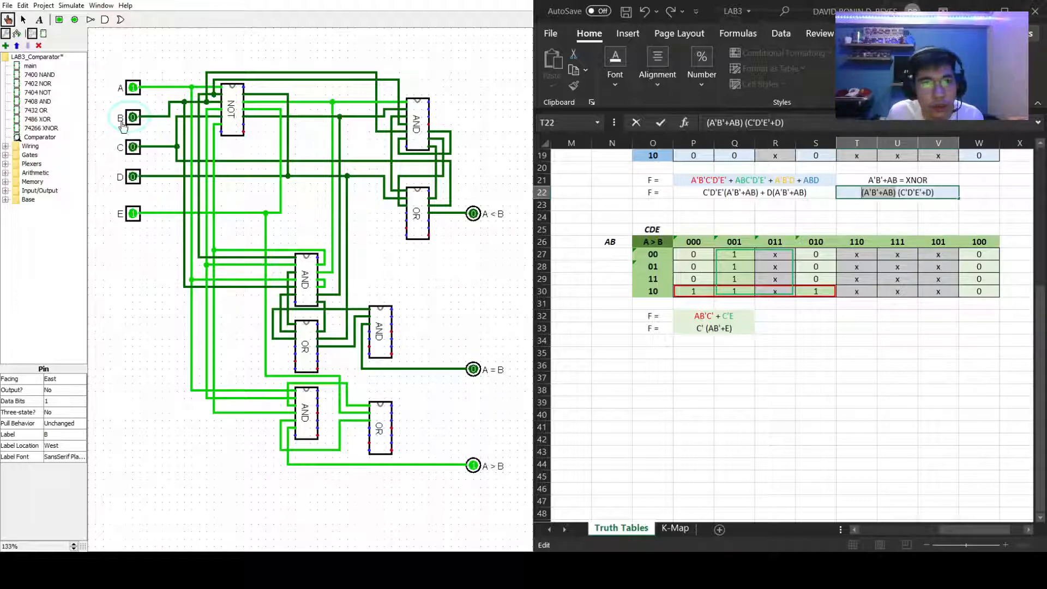
Step: Test the outputs with D at 1 and E at 0, first with A at 1 and again with A at 0
click(132, 177)
click(132, 215)
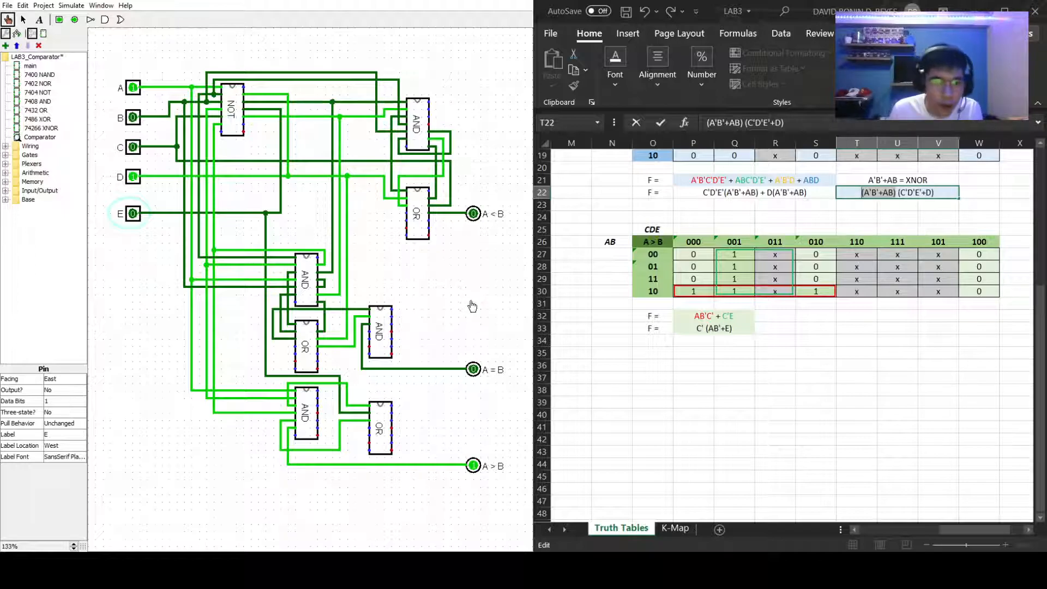
click(132, 89)
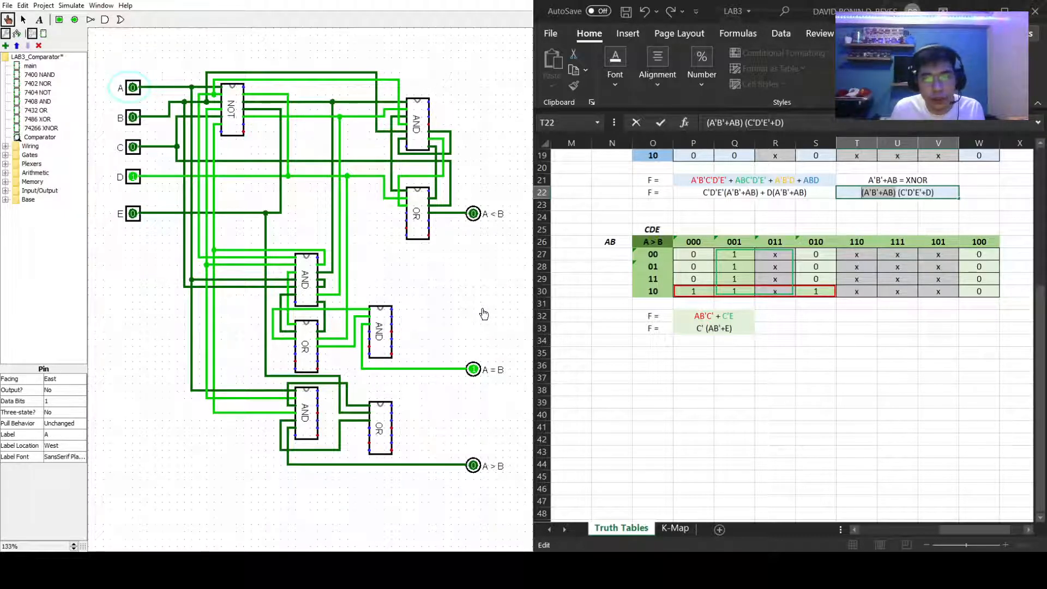
Step: Open the main circuit and save the project
drag(951, 530, 879, 538)
scroll(951, 424, up, 6)
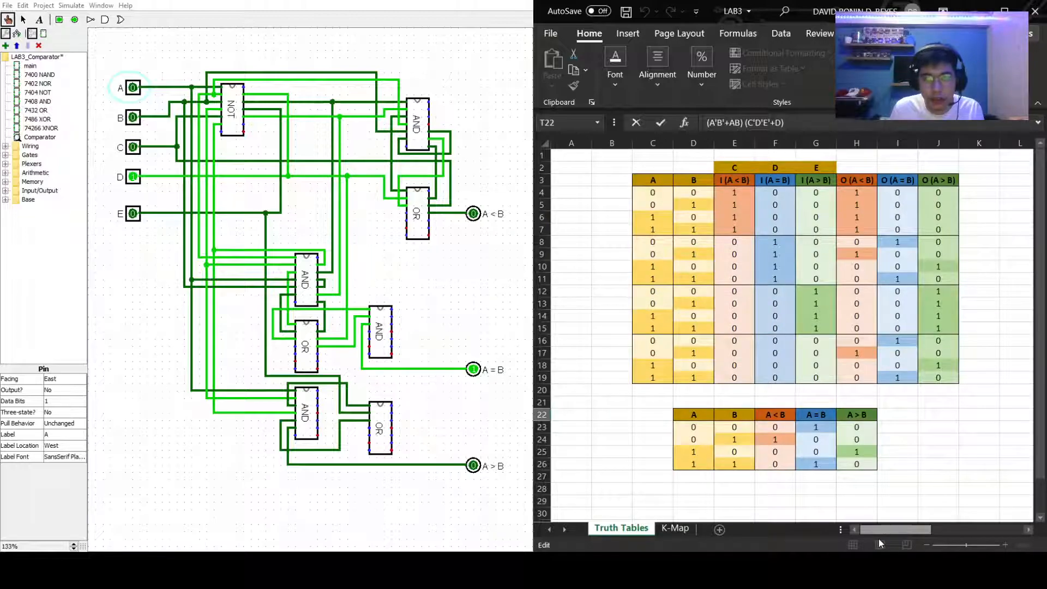
click(26, 66)
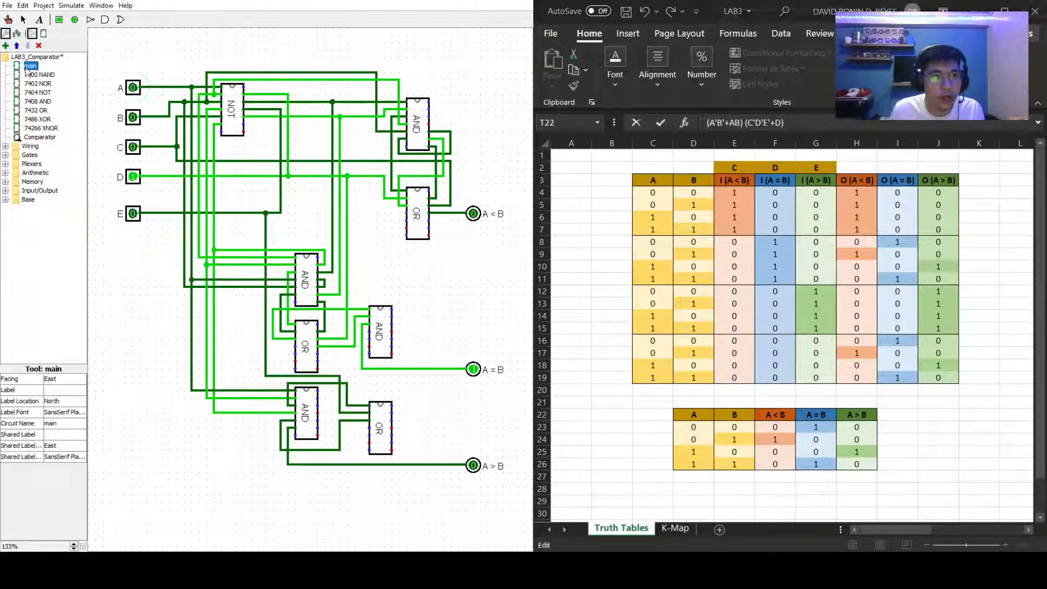
double_click(27, 67)
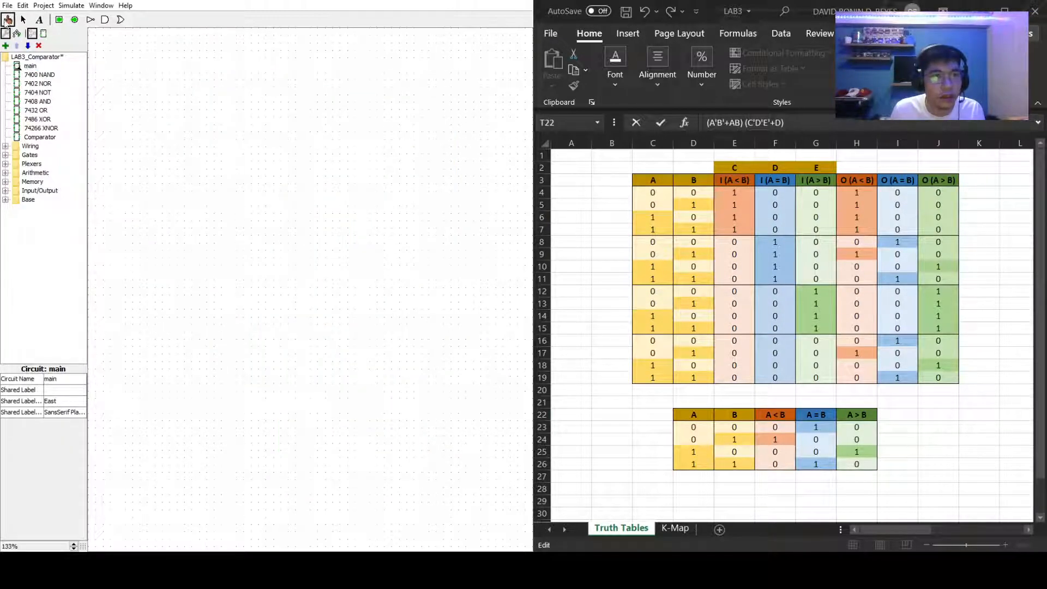
click(7, 5)
click(33, 77)
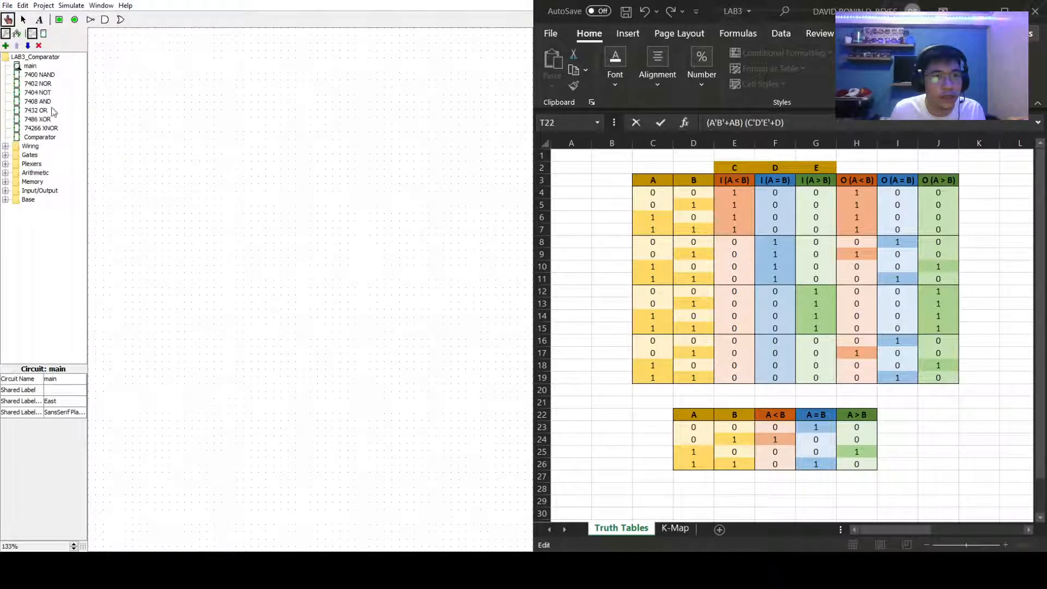
Step: Place a Comparator subcircuit in the upper part of the main circuit
click(37, 137)
click(263, 137)
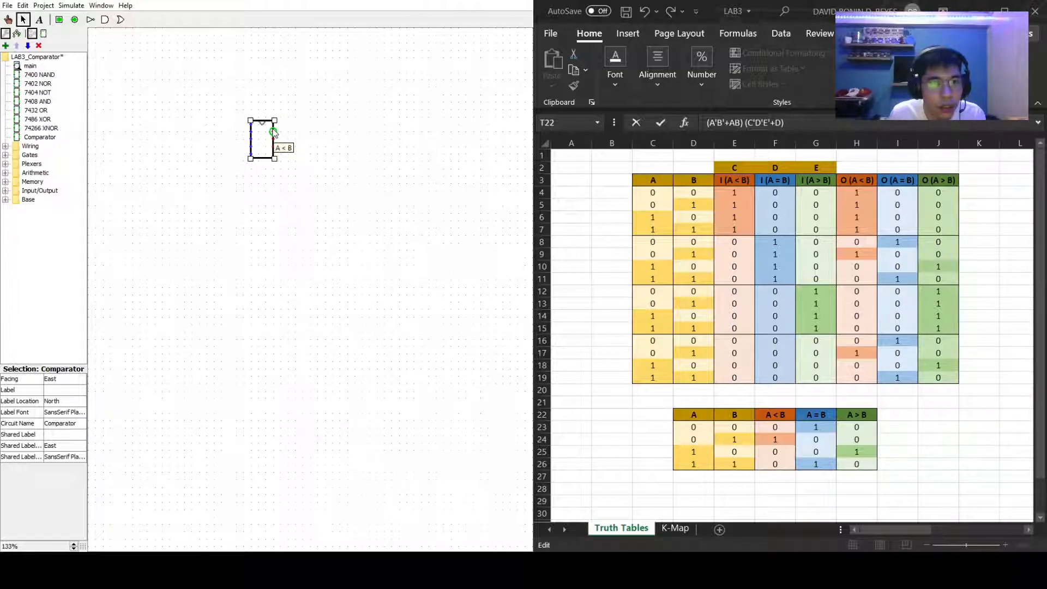
Step: Place five one-bit input pins stacked in a column beside the Comparator subcircuit's input side
click(59, 20)
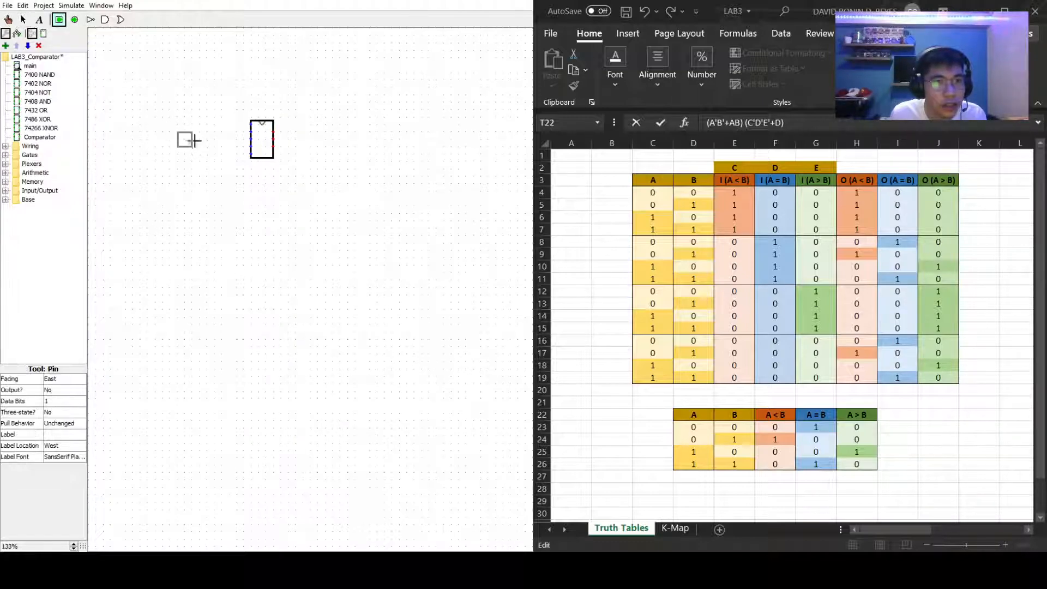
click(193, 114)
click(58, 20)
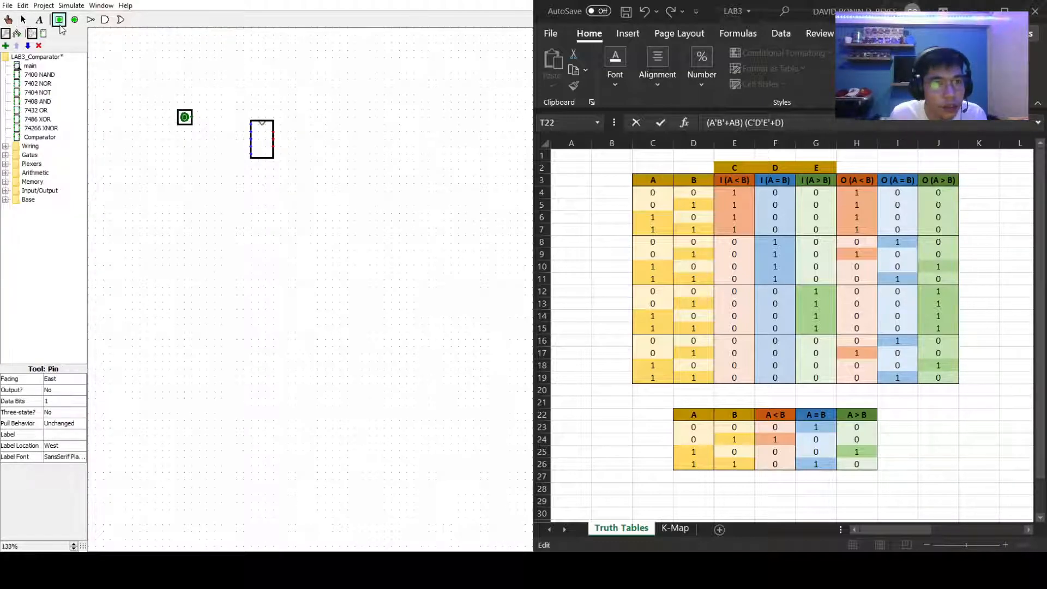
click(193, 129)
drag(193, 121, 229, 116)
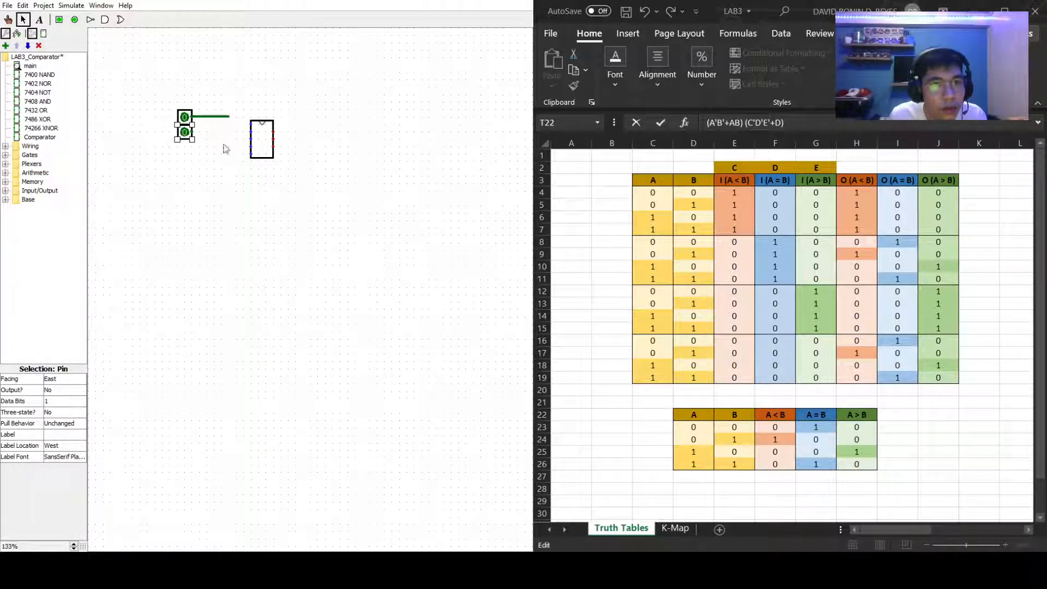
click(59, 20)
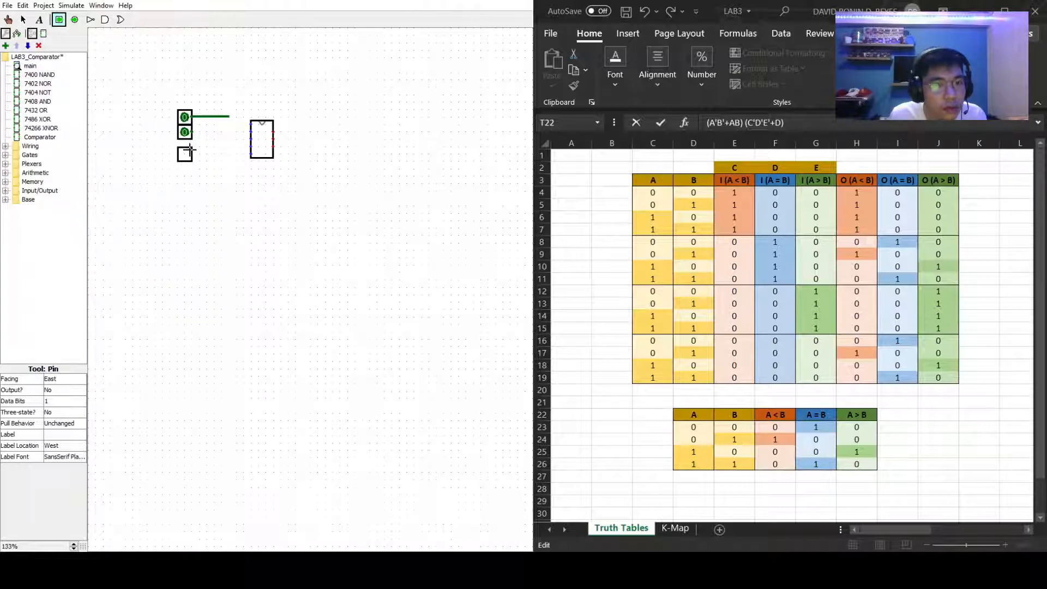
click(190, 141)
click(224, 155)
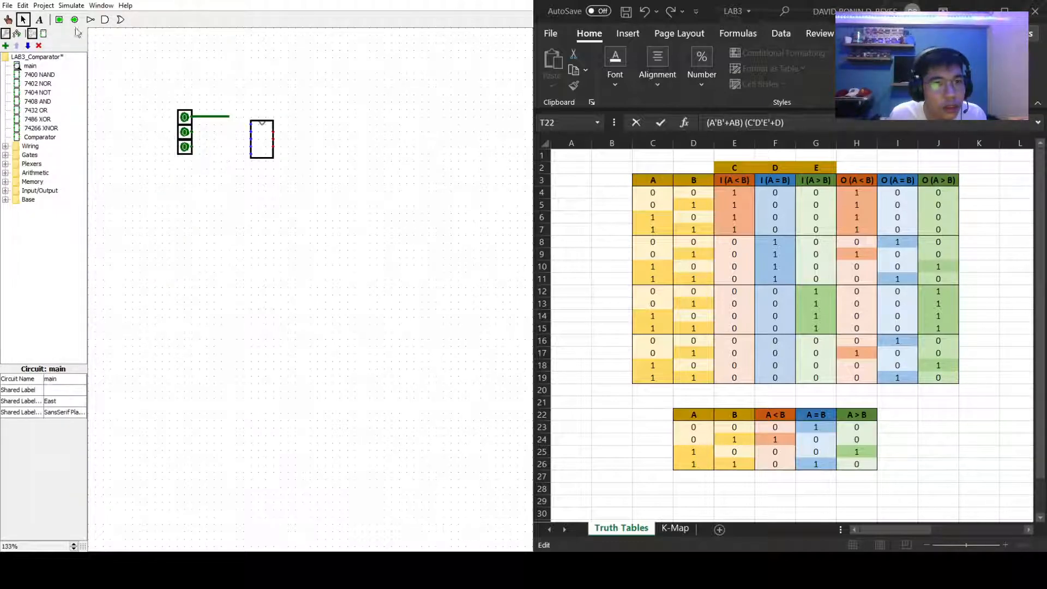
click(60, 21)
click(187, 162)
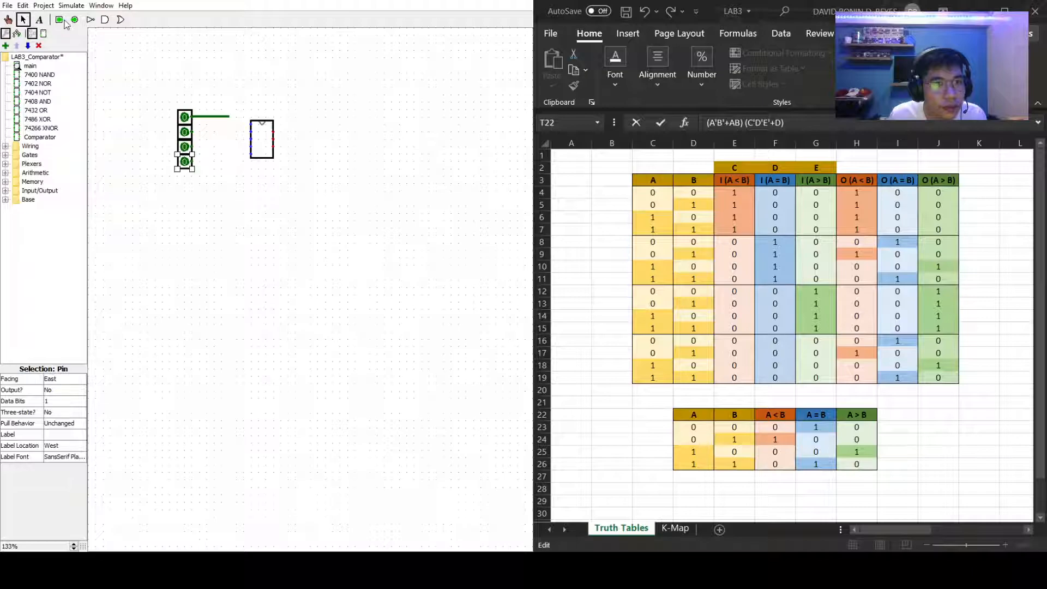
click(61, 23)
click(188, 176)
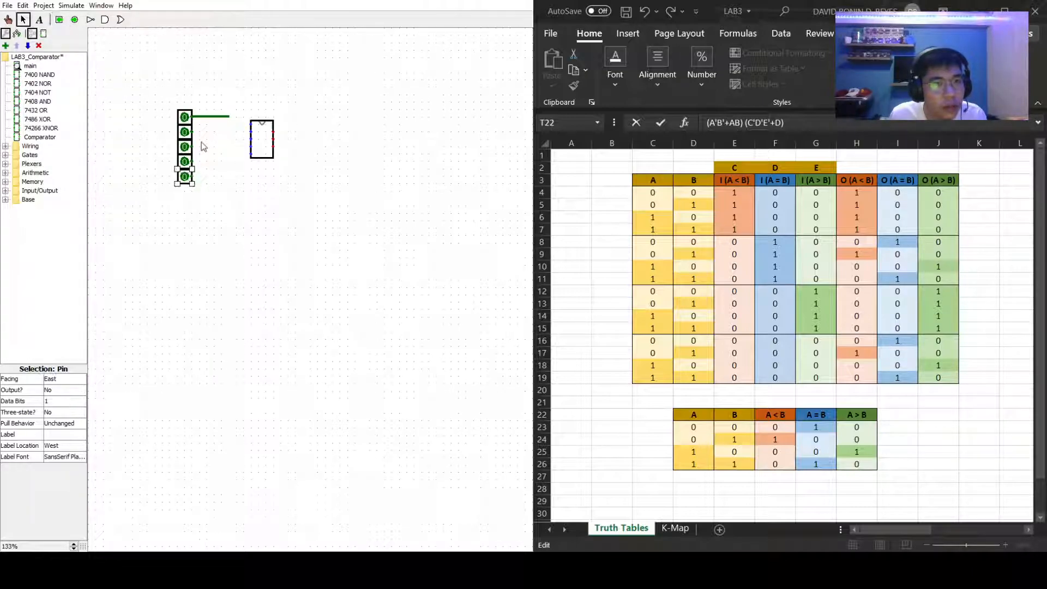
Step: Move the Comparator closer to the pins, remove the stray wire, and wire its five inputs and three outputs
mouse_move(191, 146)
mouse_down()
mouse_move(257, 142)
mouse_move(243, 149)
mouse_up()
click(280, 133)
click(219, 117)
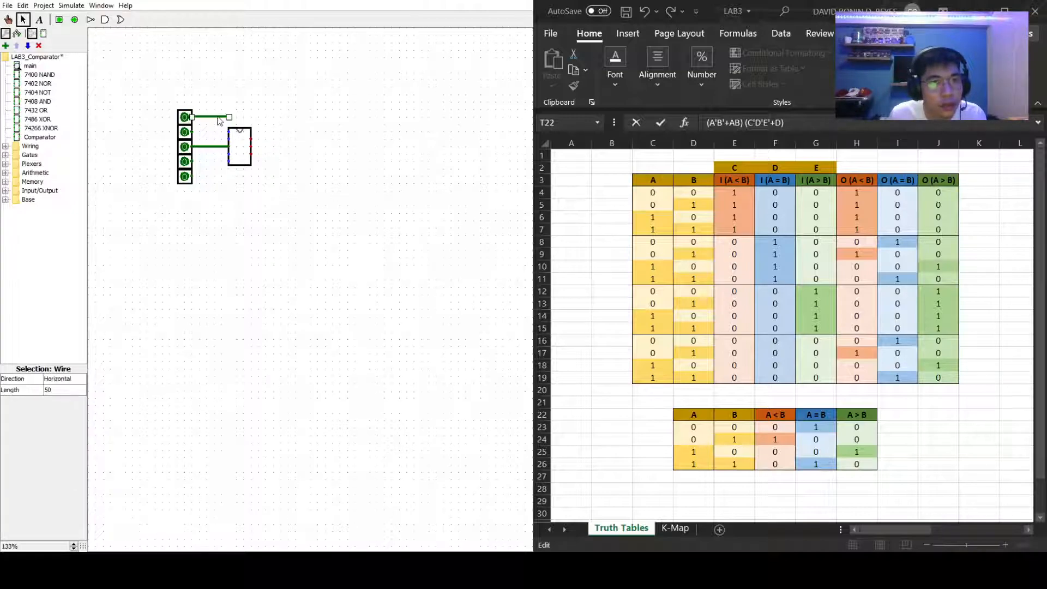
key(Delete)
mouse_move(192, 132)
mouse_down()
mouse_move(228, 140)
mouse_move(208, 117)
mouse_move(229, 132)
mouse_up()
mouse_move(193, 162)
mouse_down()
mouse_move(234, 155)
mouse_move(200, 176)
mouse_move(212, 175)
mouse_move(214, 160)
mouse_move(274, 138)
mouse_move(257, 159)
mouse_move(273, 154)
mouse_up()
Step: Place three output pins on the Comparator's output wires, with the middle one farther out
click(75, 20)
click(280, 139)
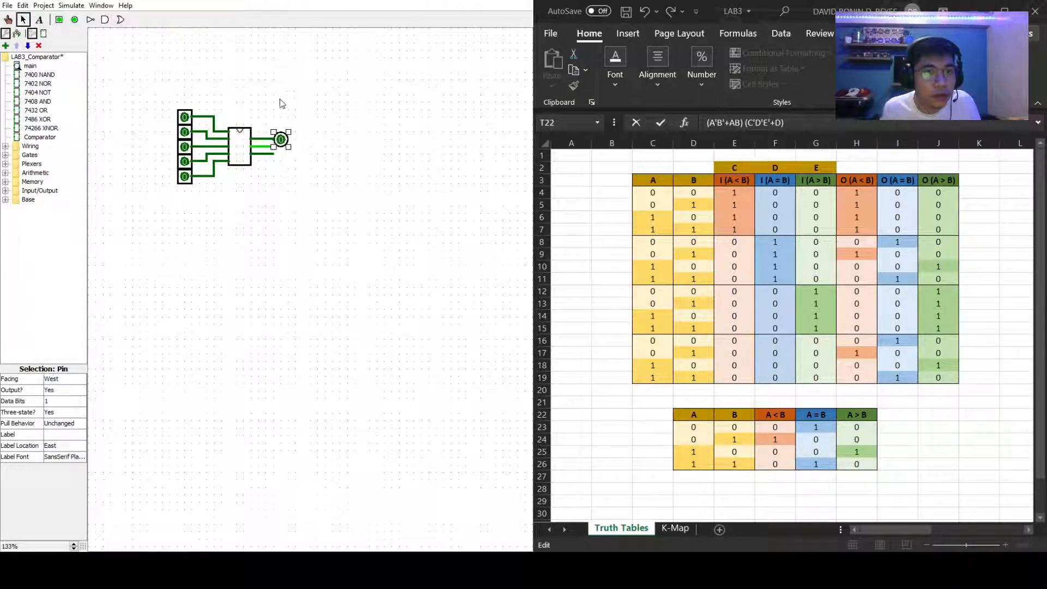
click(75, 19)
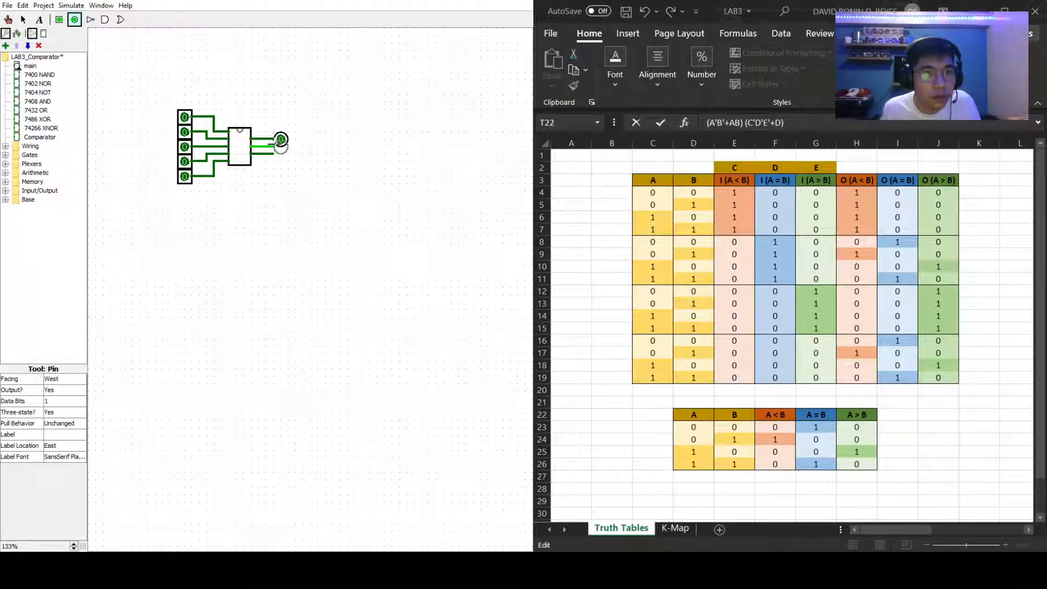
click(292, 145)
click(283, 177)
click(76, 20)
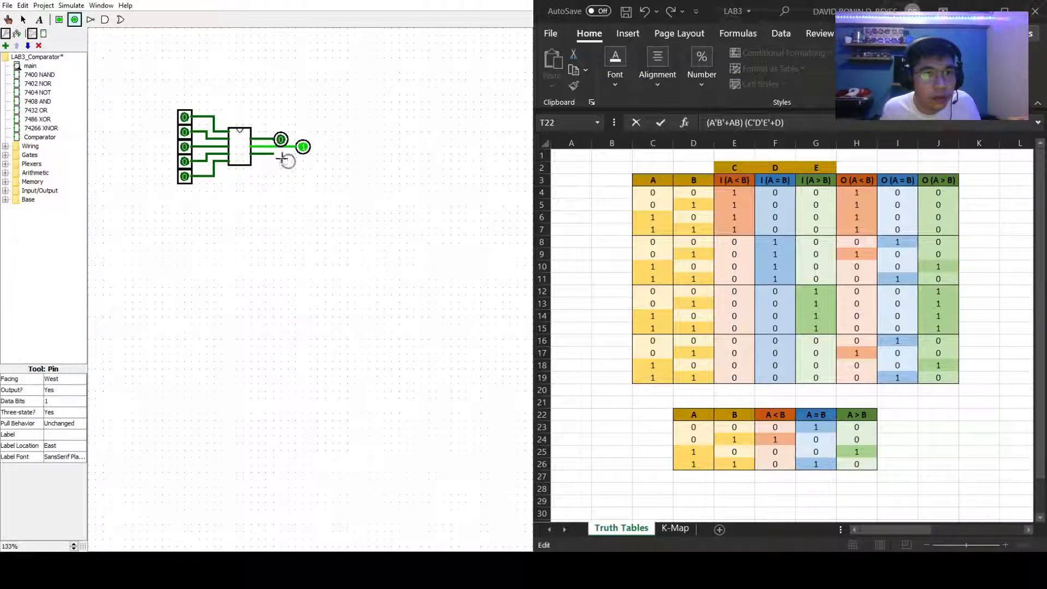
click(281, 154)
click(342, 118)
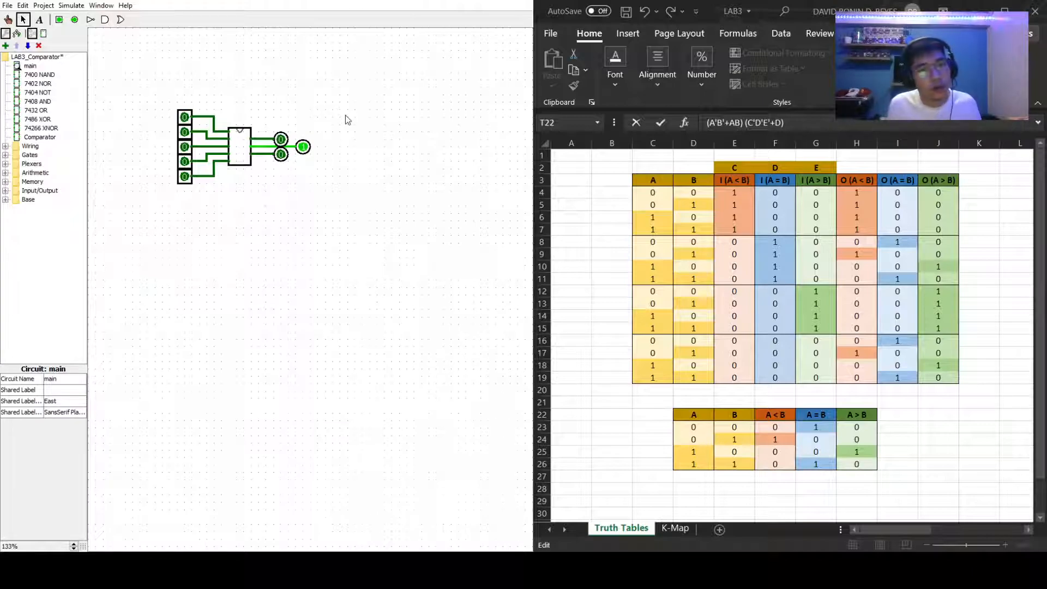
Step: Label the two uppermost input pins A and B
click(183, 117)
click(59, 433)
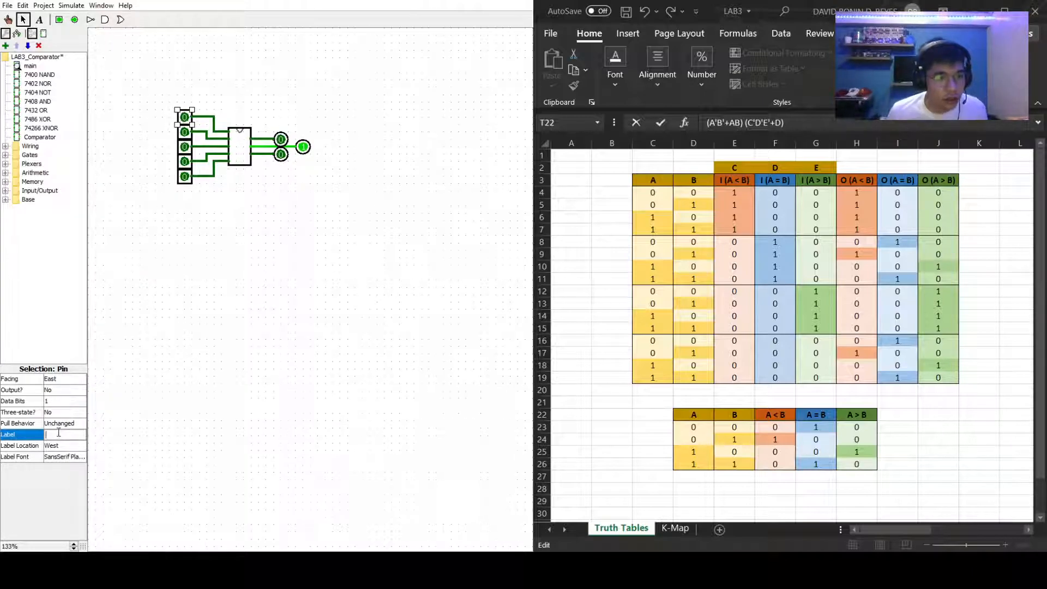
click(242, 338)
click(182, 138)
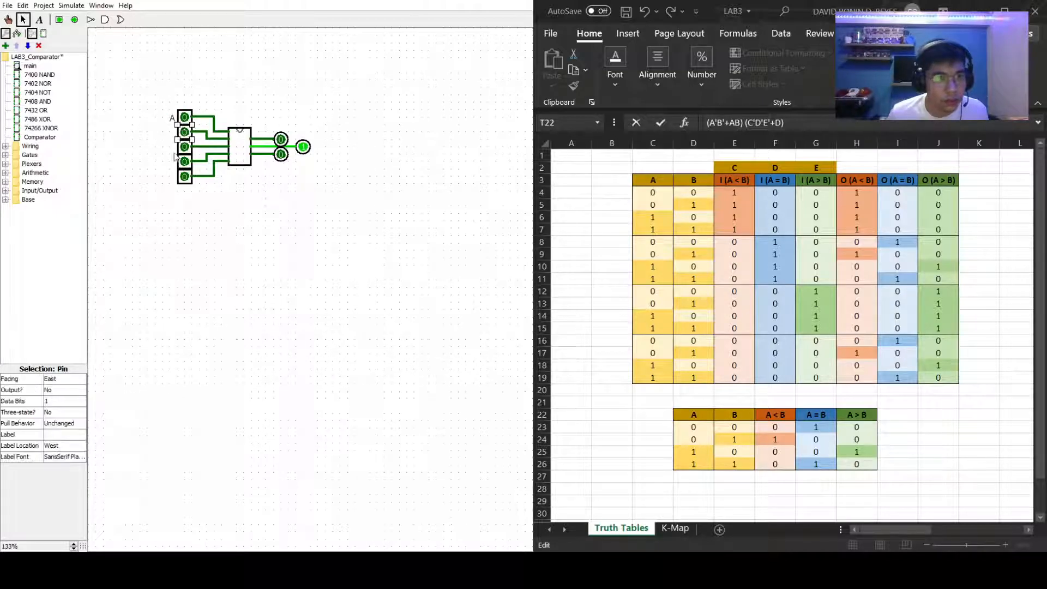
click(60, 434)
text(B)
click(243, 315)
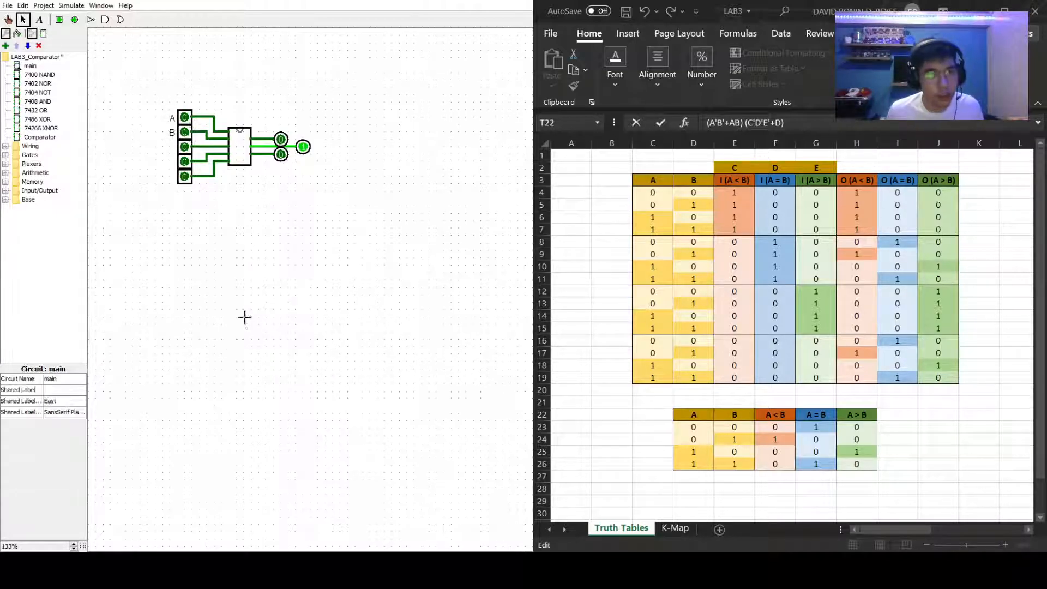
Step: Label the remaining three input pins C, D and E in order downward
click(184, 146)
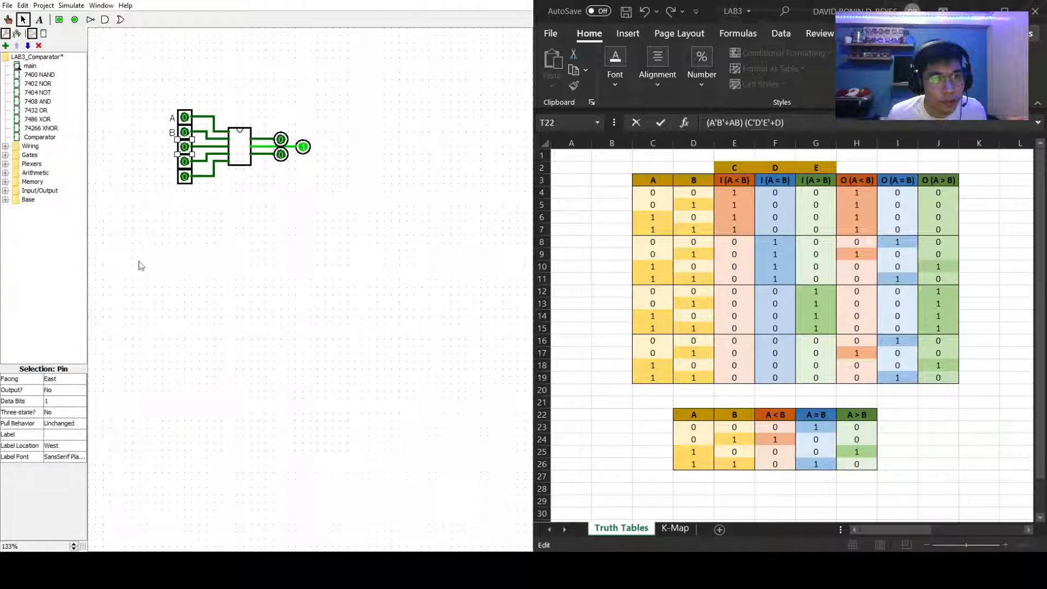
click(50, 434)
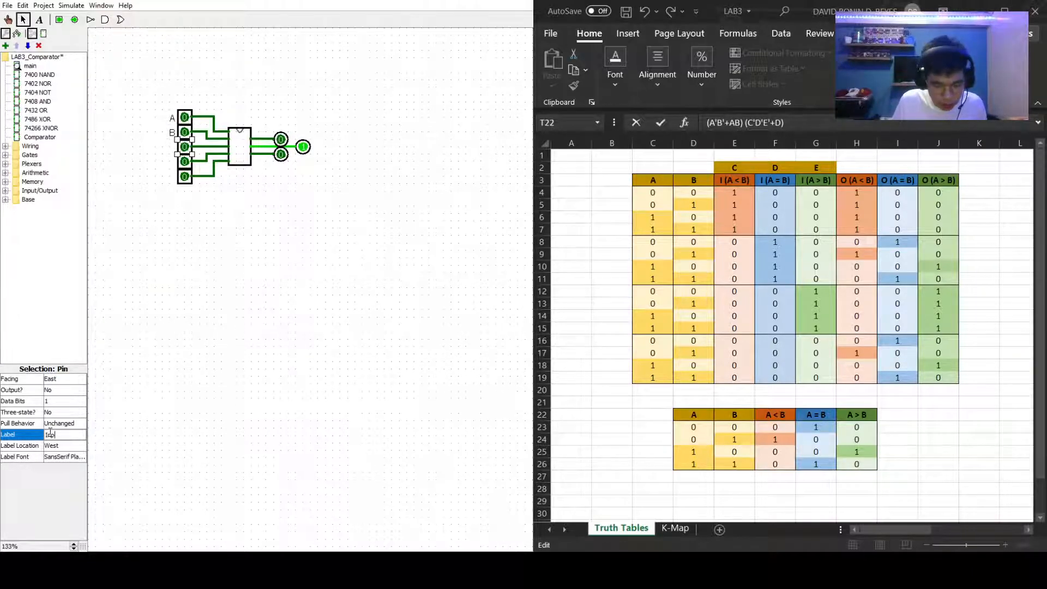
text(C)
click(210, 294)
click(186, 165)
click(54, 433)
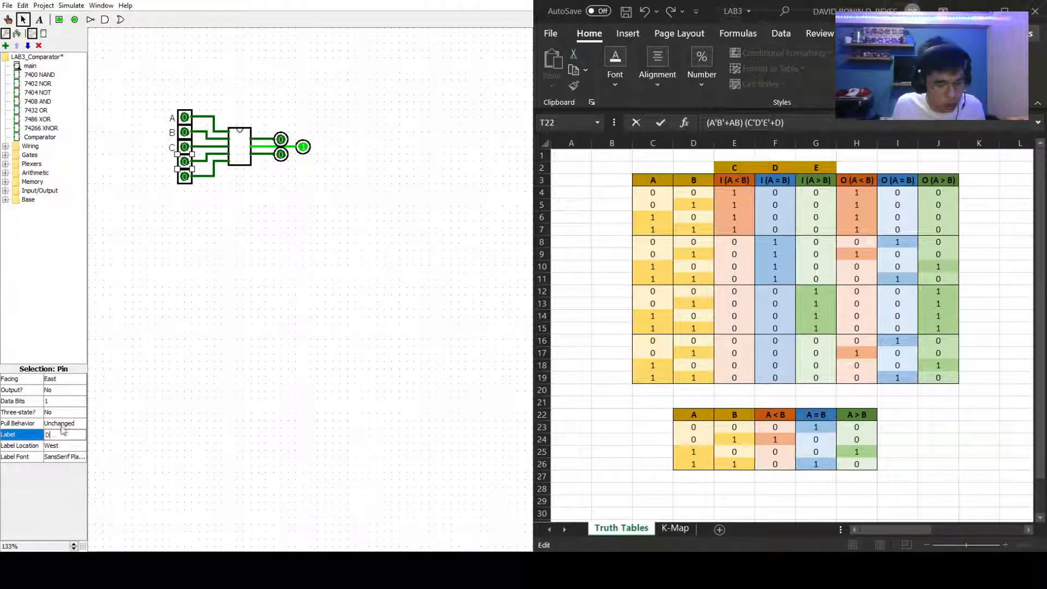
text(D)
click(232, 368)
click(185, 177)
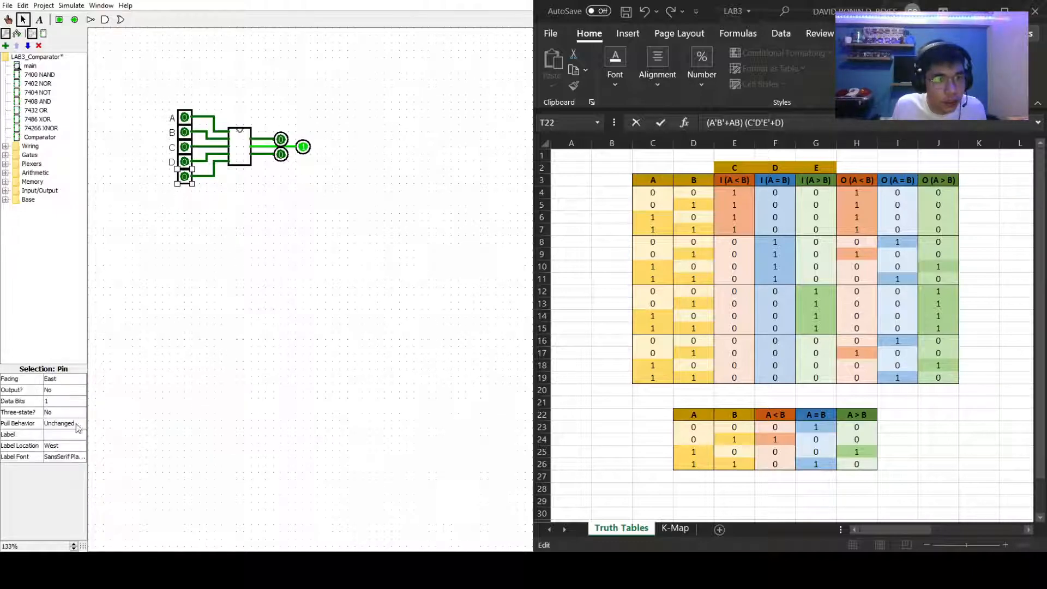
click(60, 426)
click(60, 438)
text(E)
key(Return)
click(192, 397)
Step: Label the uppermost output pin A < B
click(280, 141)
click(60, 434)
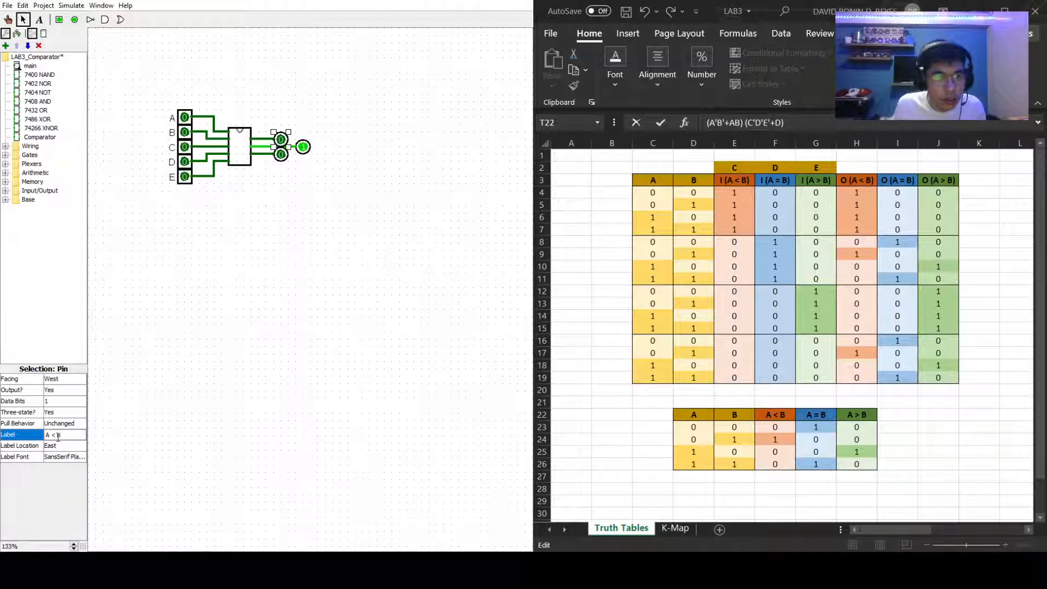
click(54, 447)
click(53, 447)
click(300, 387)
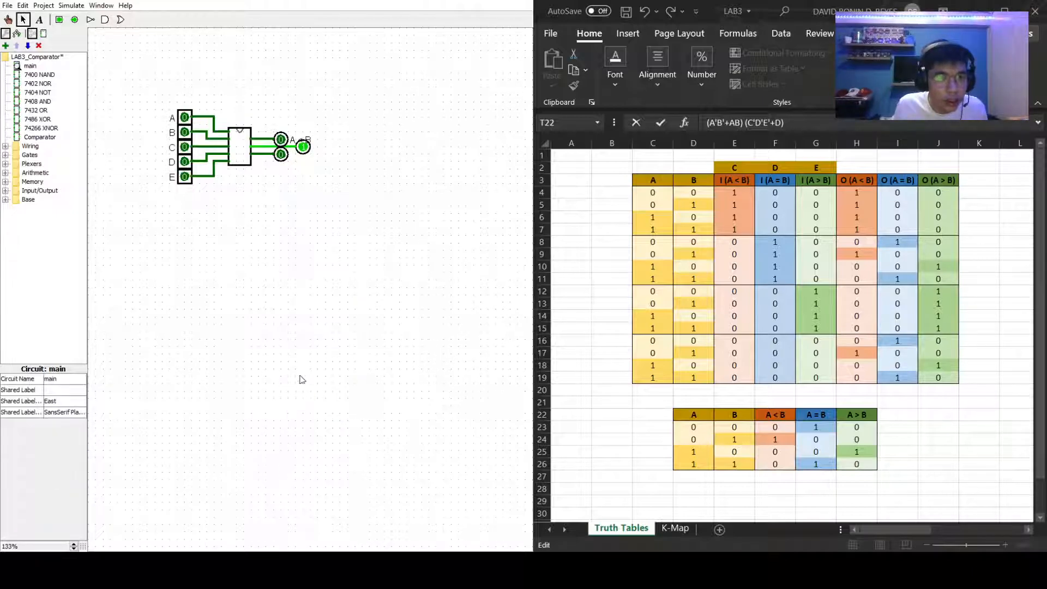
Step: Spread out the outputs by repositioning the A < B pin, deleting the lowest output pin and rerouting its wire downward
mouse_move(280, 140)
mouse_down()
mouse_move(312, 112)
mouse_move(310, 147)
mouse_move(281, 154)
mouse_move(303, 183)
mouse_up()
click(360, 161)
click(298, 172)
click(281, 154)
key(Delete)
drag(273, 154, 288, 176)
click(292, 184)
key(Delete)
Step: Place a new output pin on the rerouted lowest wire and label it A > B
click(75, 19)
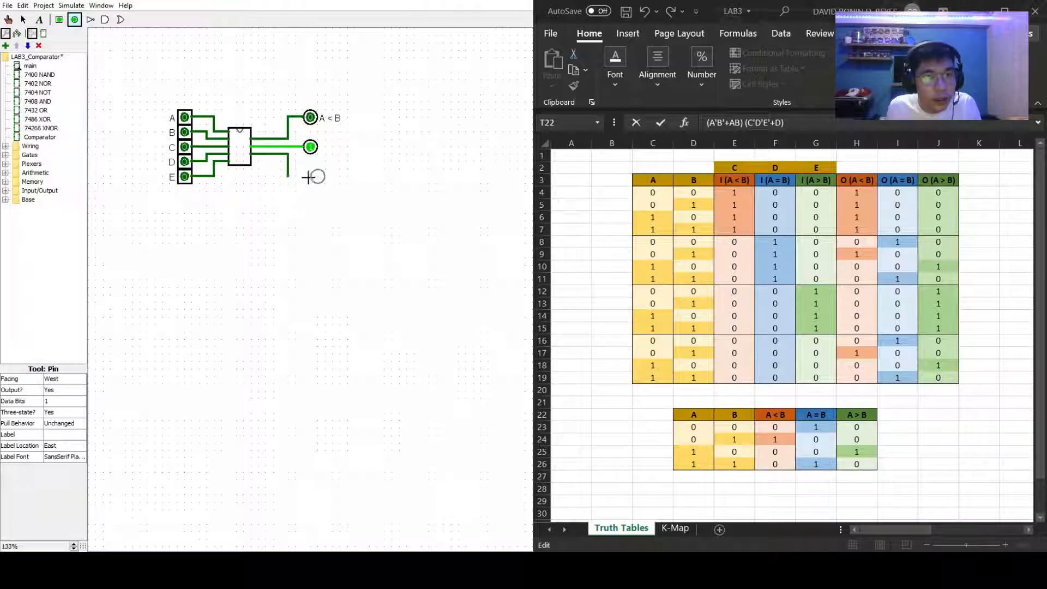
click(302, 176)
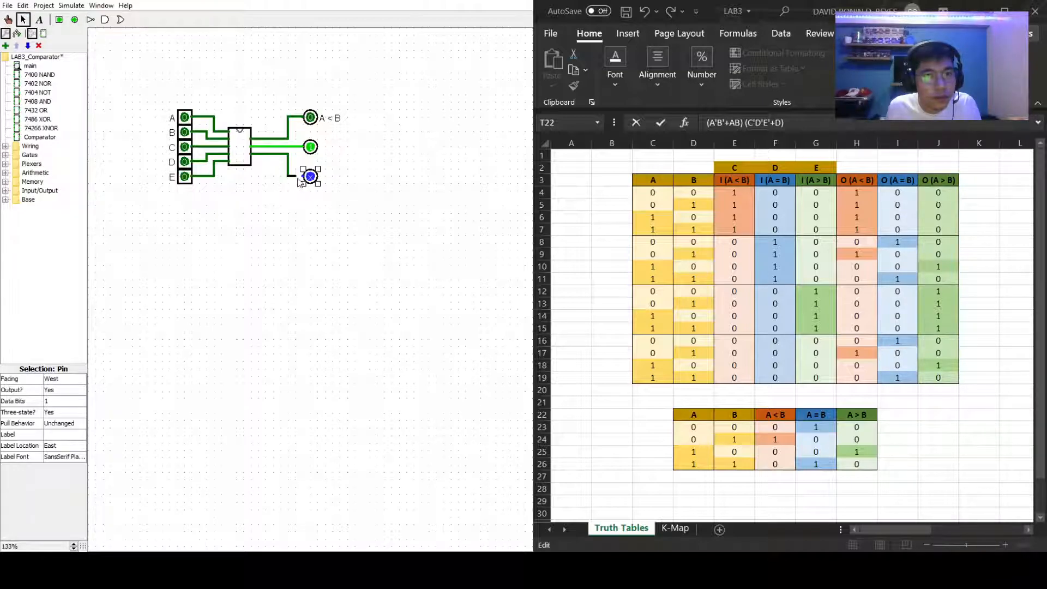
click(329, 181)
click(311, 184)
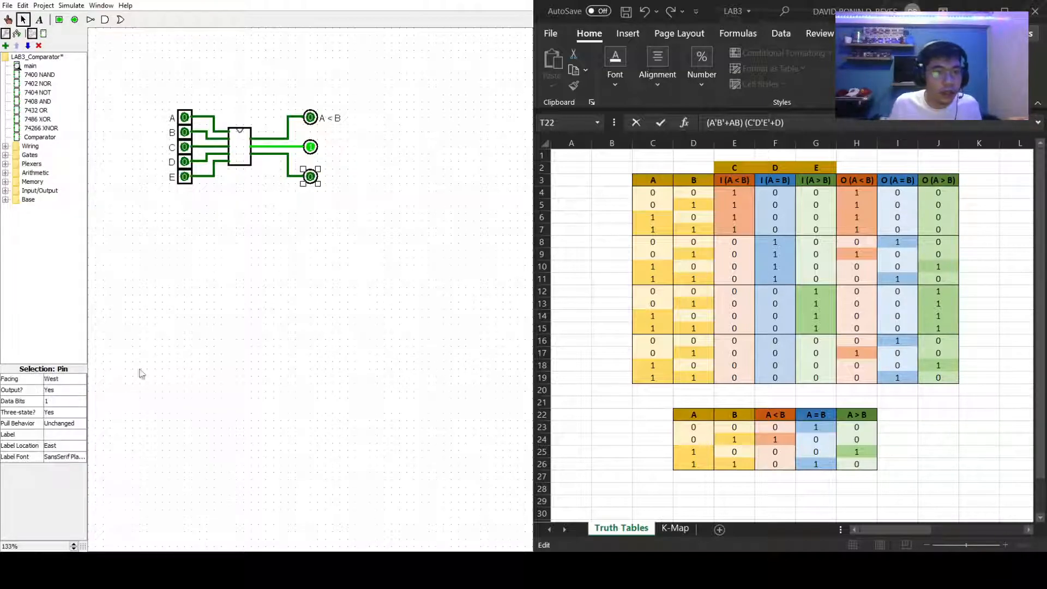
click(57, 434)
text(A)
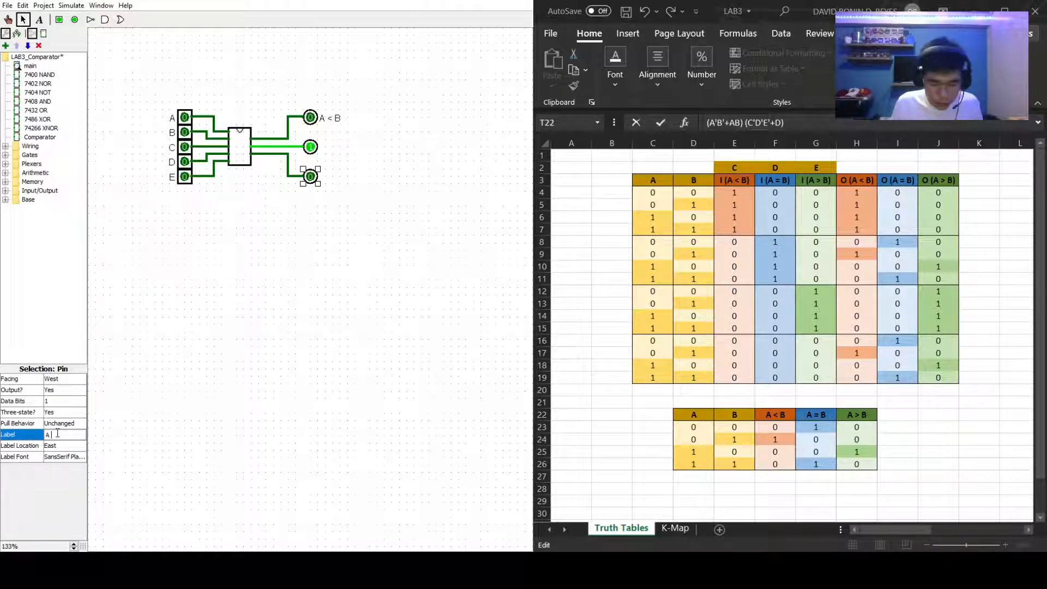
text( > B)
key(Return)
Step: Label the middle output pin A = B
click(315, 152)
click(58, 435)
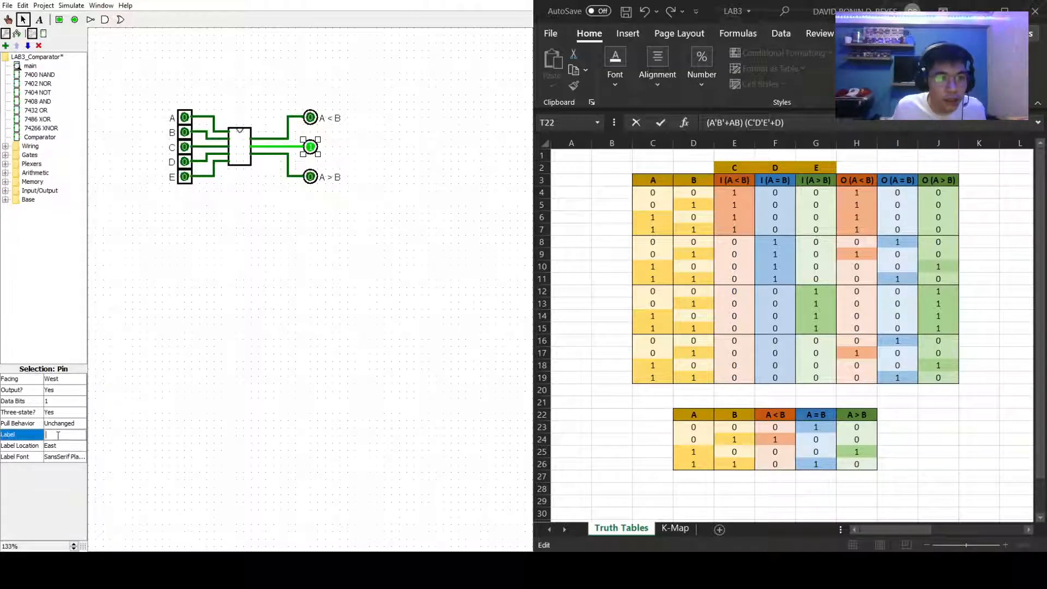
text(A = B)
key(Return)
click(334, 355)
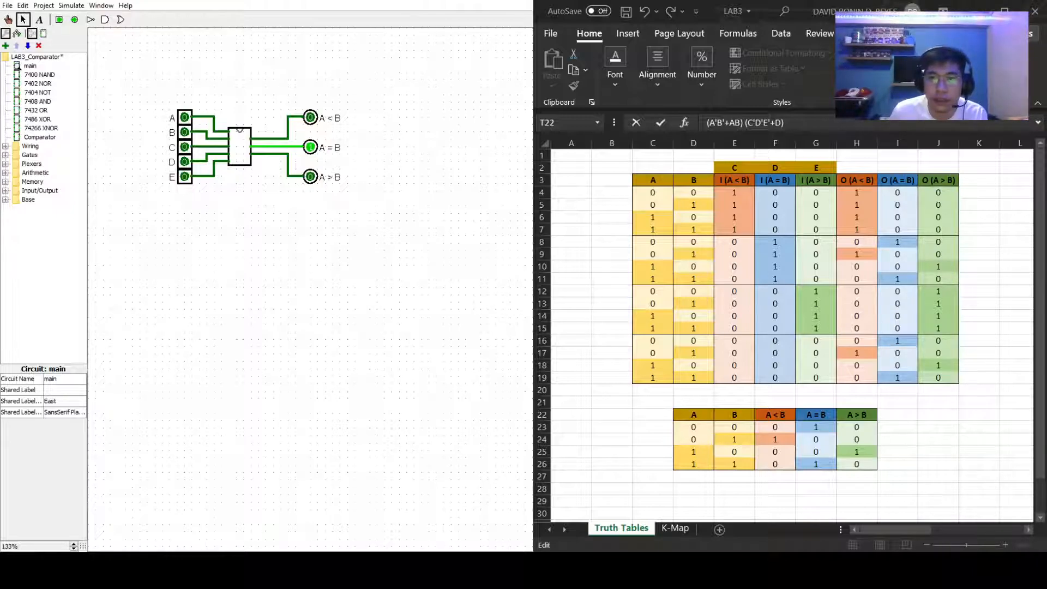
Step: Test the main circuit with D at 1 through all four A and B combinations against truth table rows 8 to 11
click(867, 275)
drag(648, 241, 939, 279)
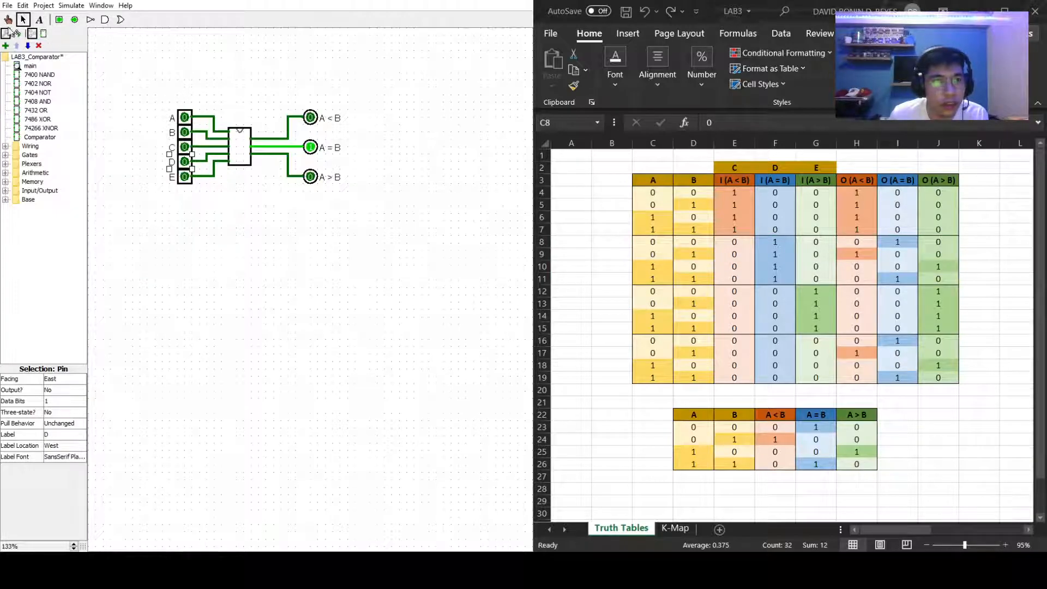
click(8, 20)
click(185, 162)
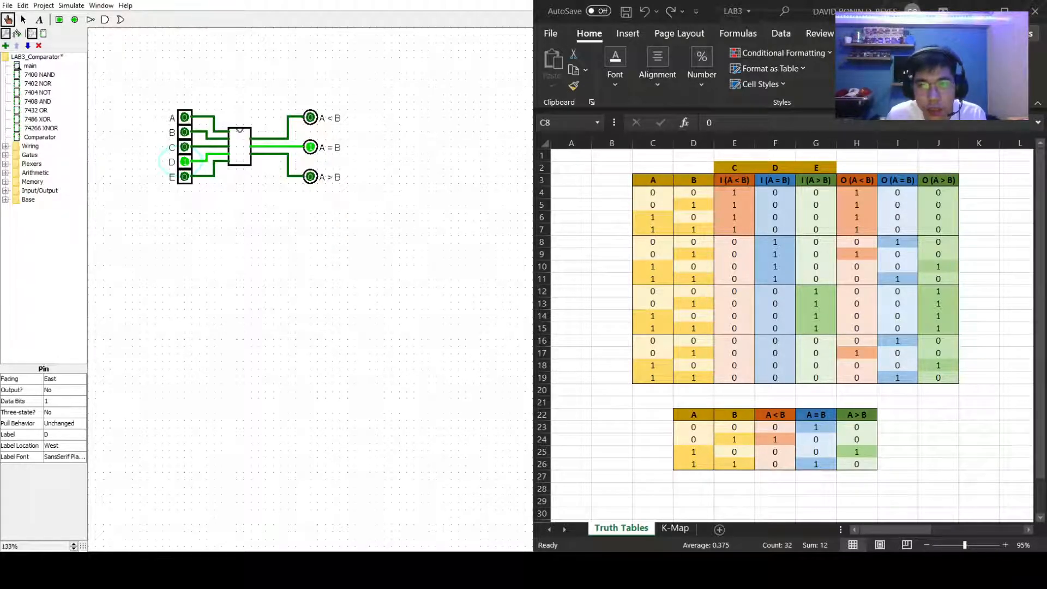
click(185, 132)
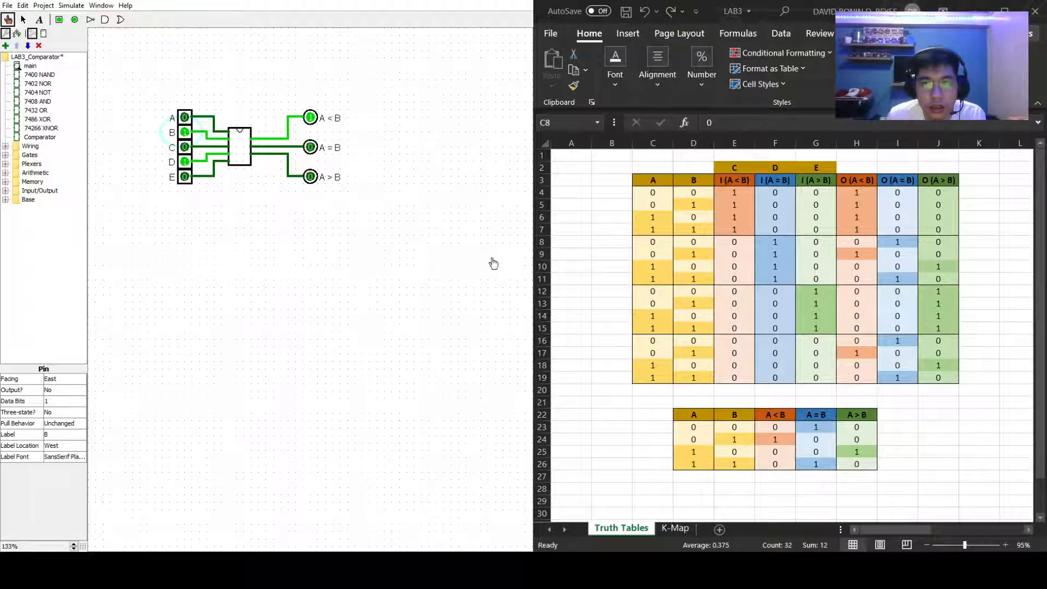
click(185, 118)
click(186, 132)
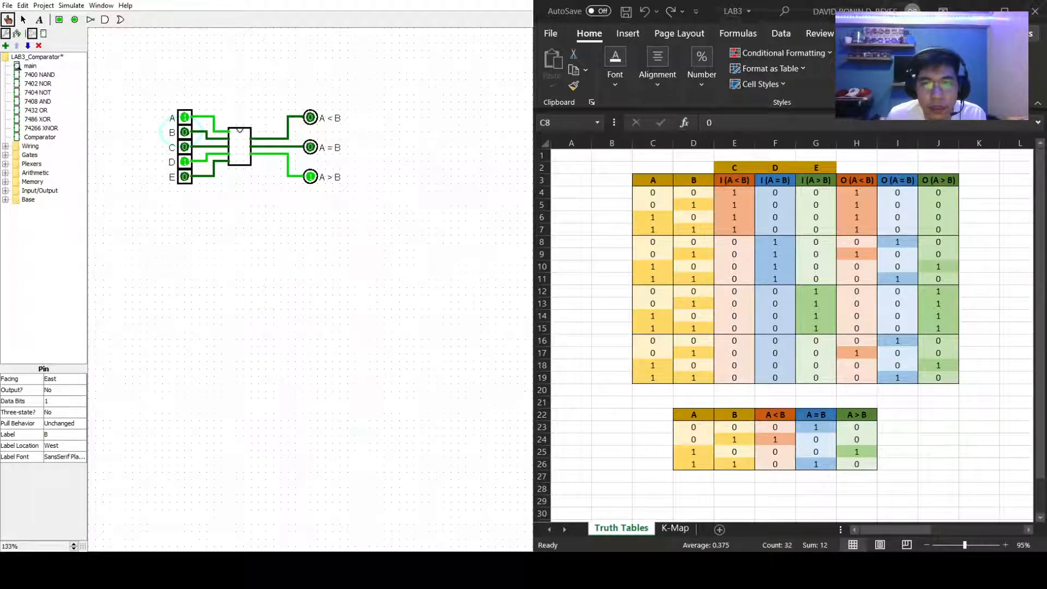
click(185, 132)
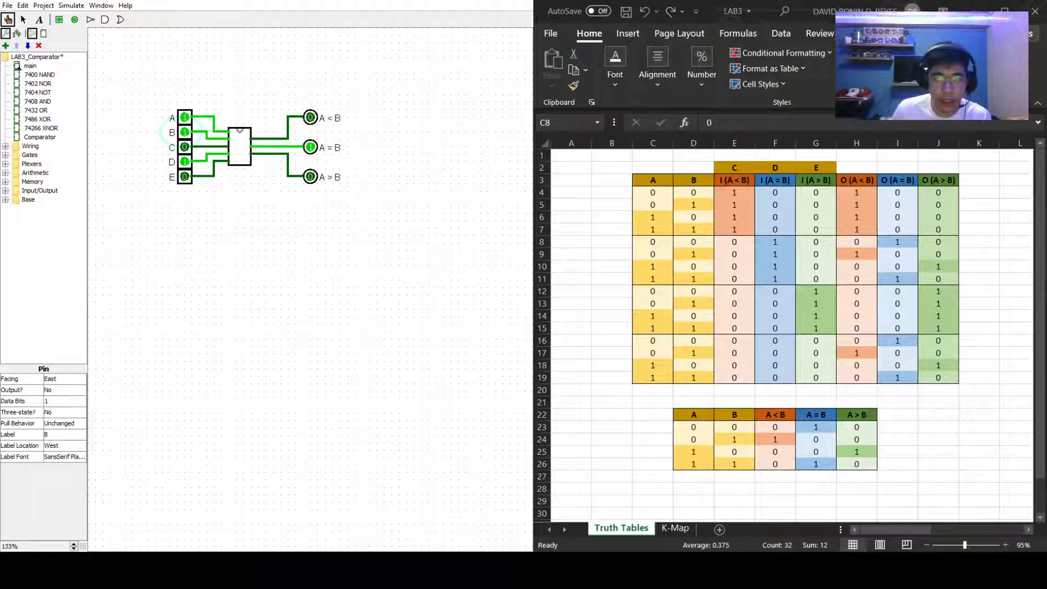
Step: Test the circuit with only C at 1 and compare the A < B output with the truth table's first row
click(185, 118)
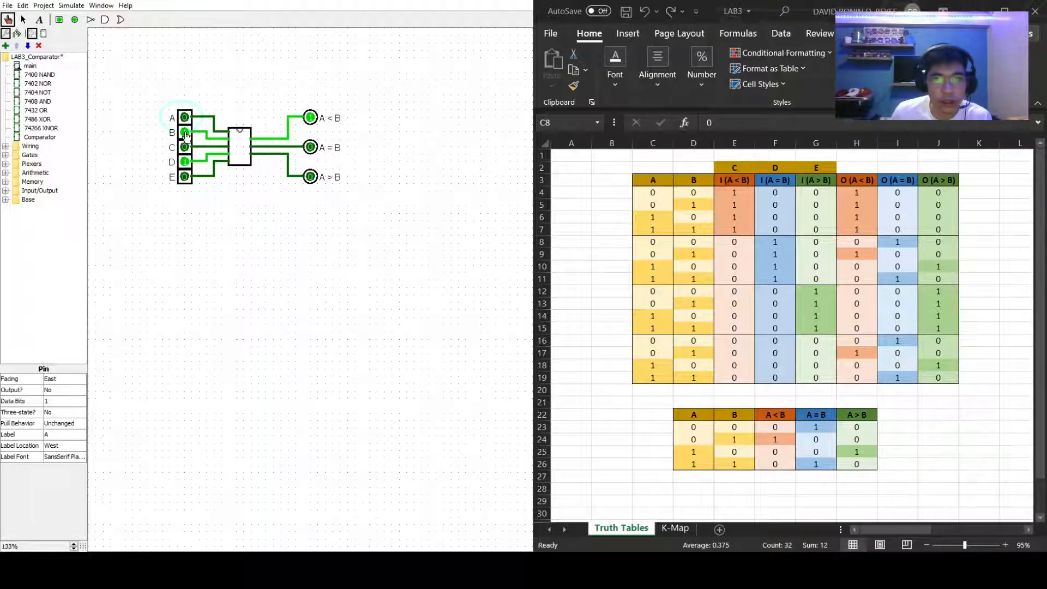
click(185, 133)
click(185, 150)
click(185, 162)
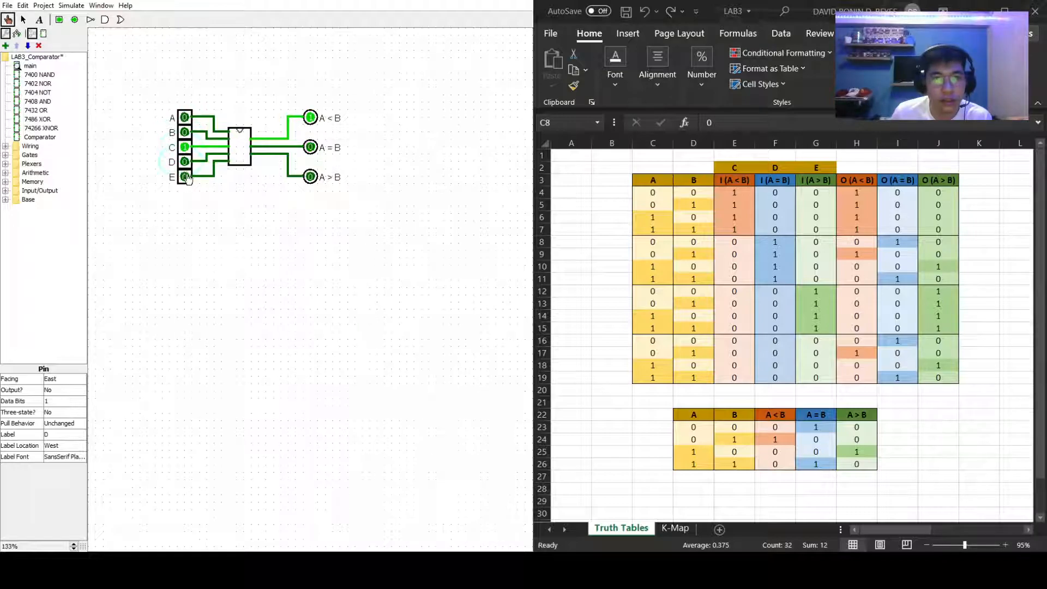
click(864, 193)
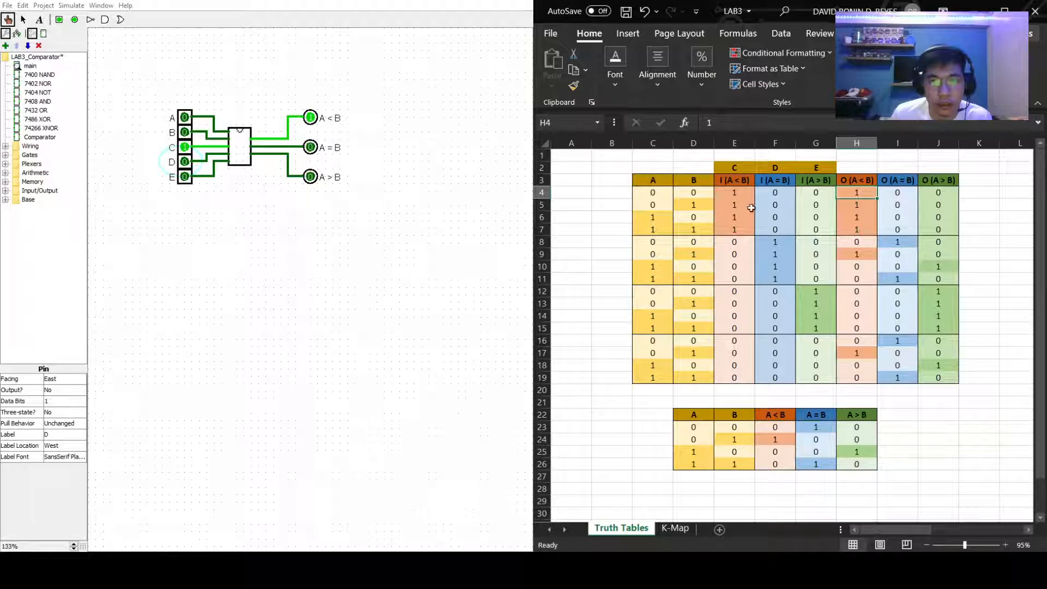
Step: Test the circuit with C at 1 for the remaining A and B combinations against truth table rows 5 to 7
click(185, 132)
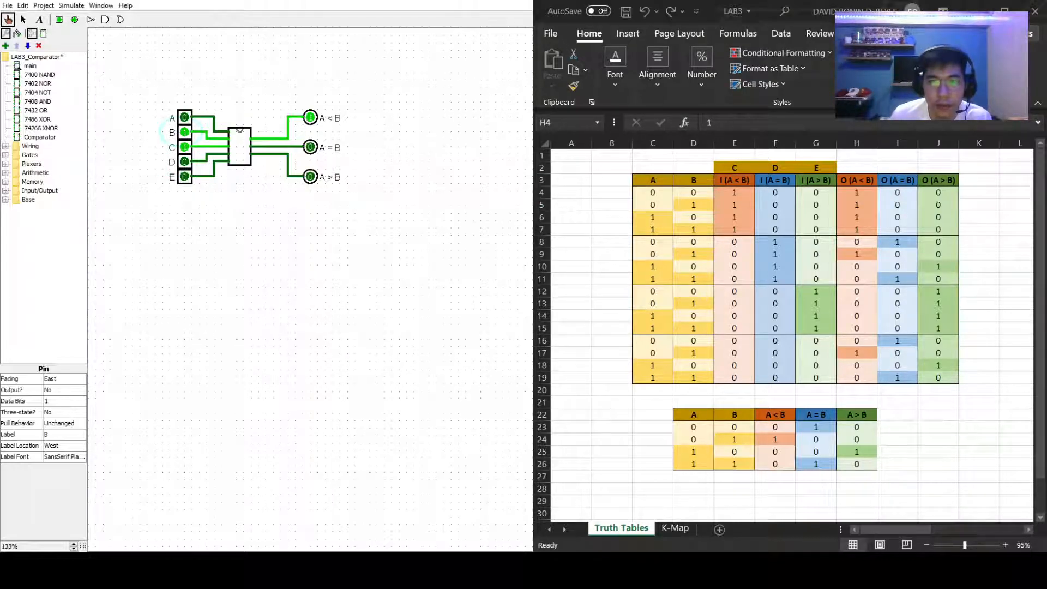
click(856, 205)
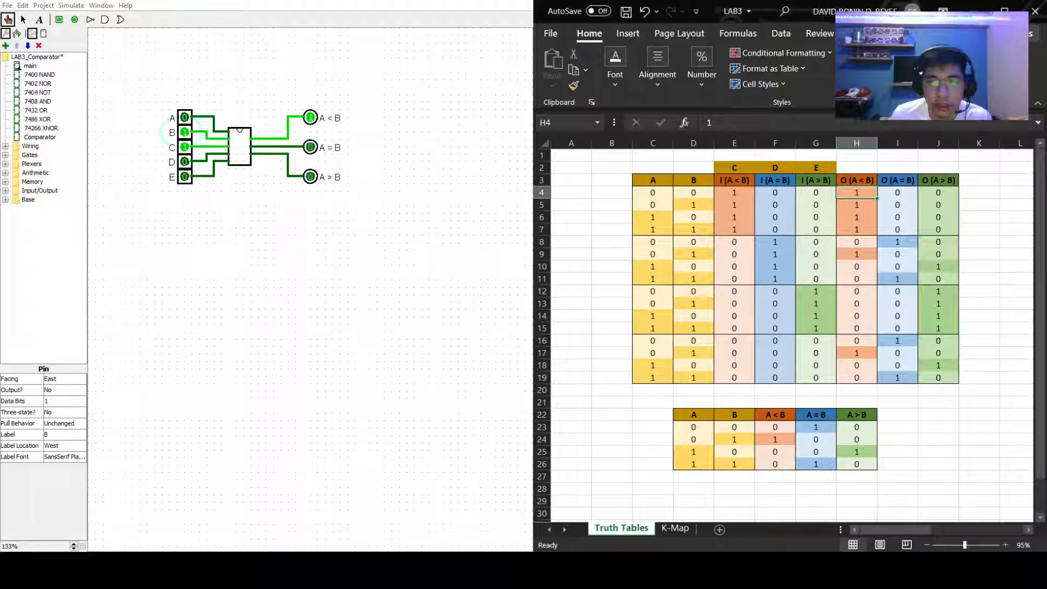
click(856, 216)
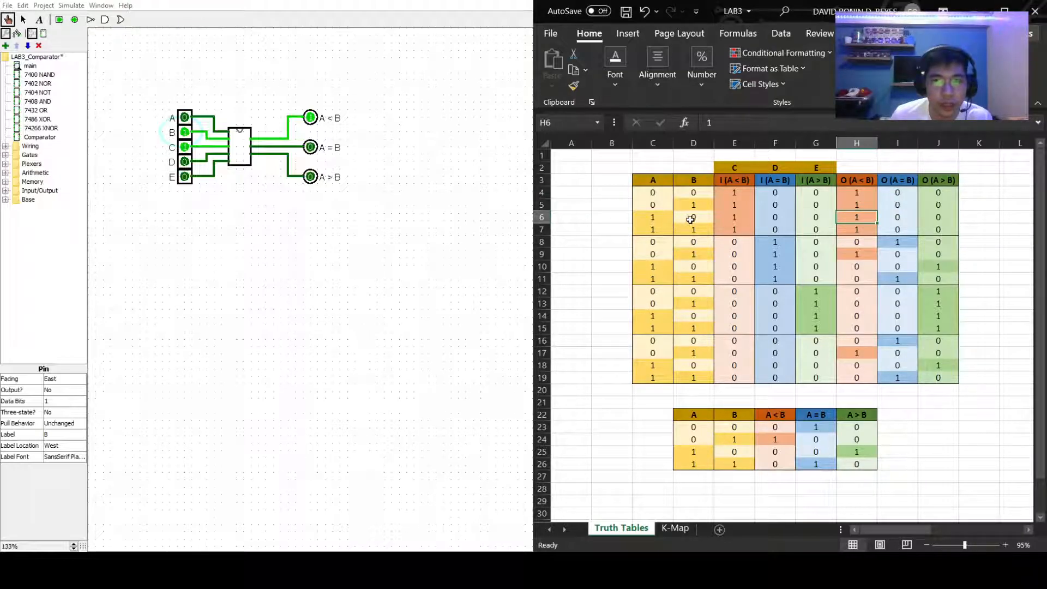
click(185, 117)
click(185, 132)
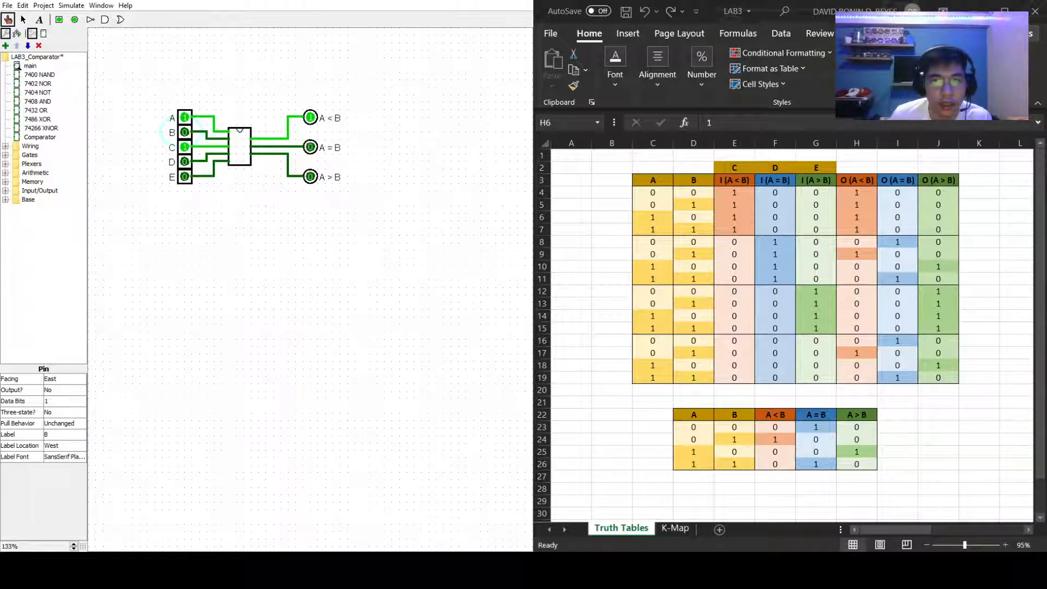
click(856, 216)
click(856, 229)
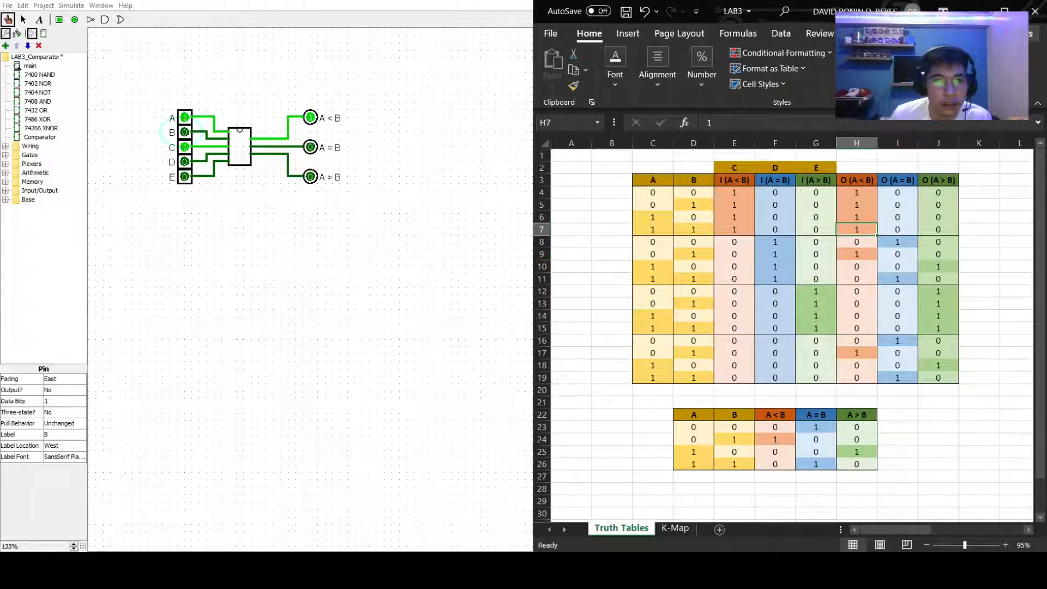
click(184, 132)
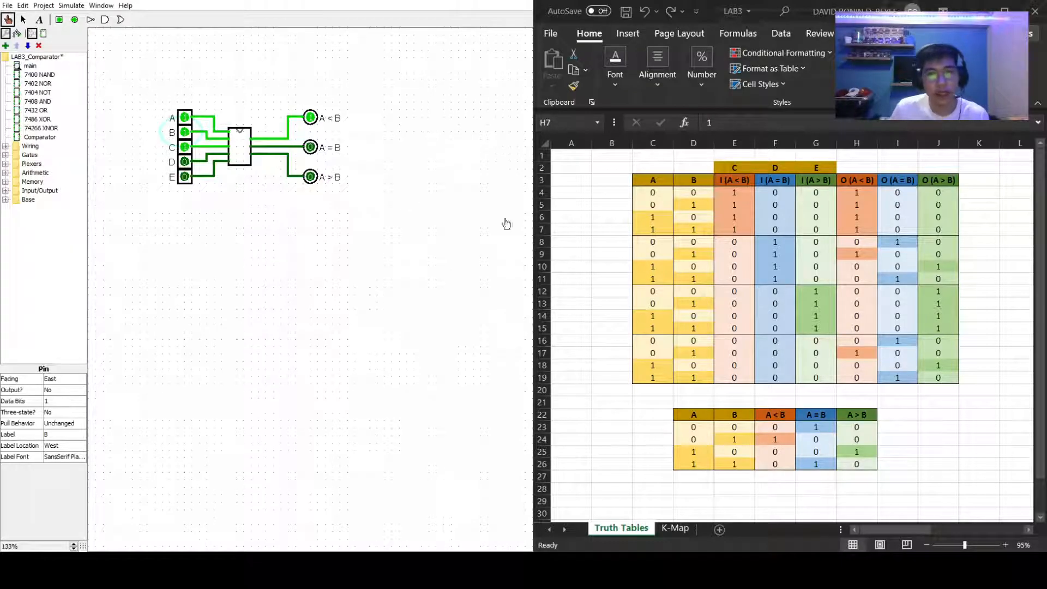
Step: Mark truth table rows 4 to 11 and rows 12 to 19, and select the first A value of row 12
drag(653, 192, 962, 273)
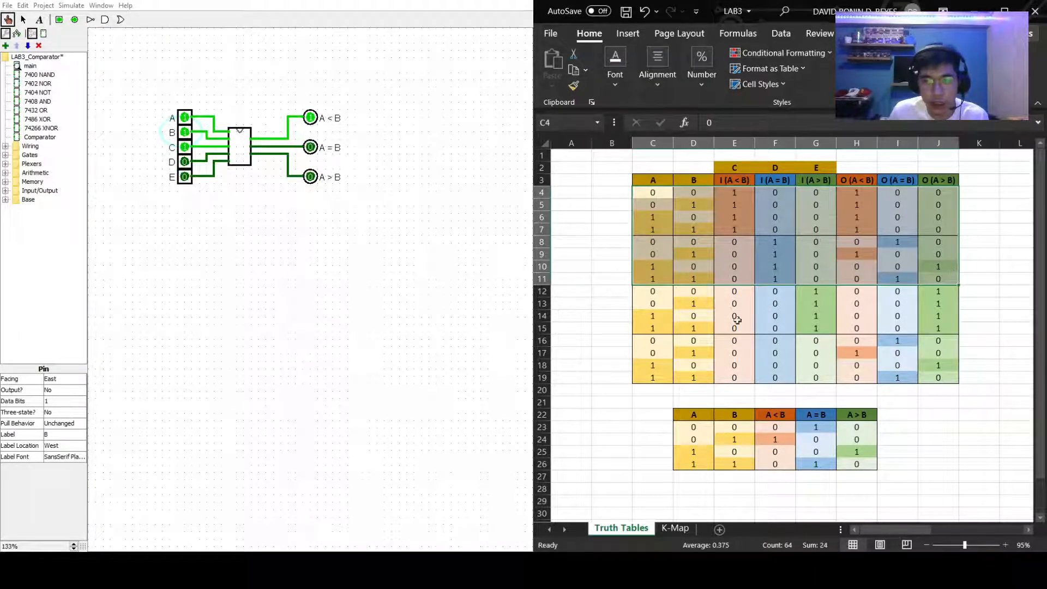
drag(651, 294, 935, 374)
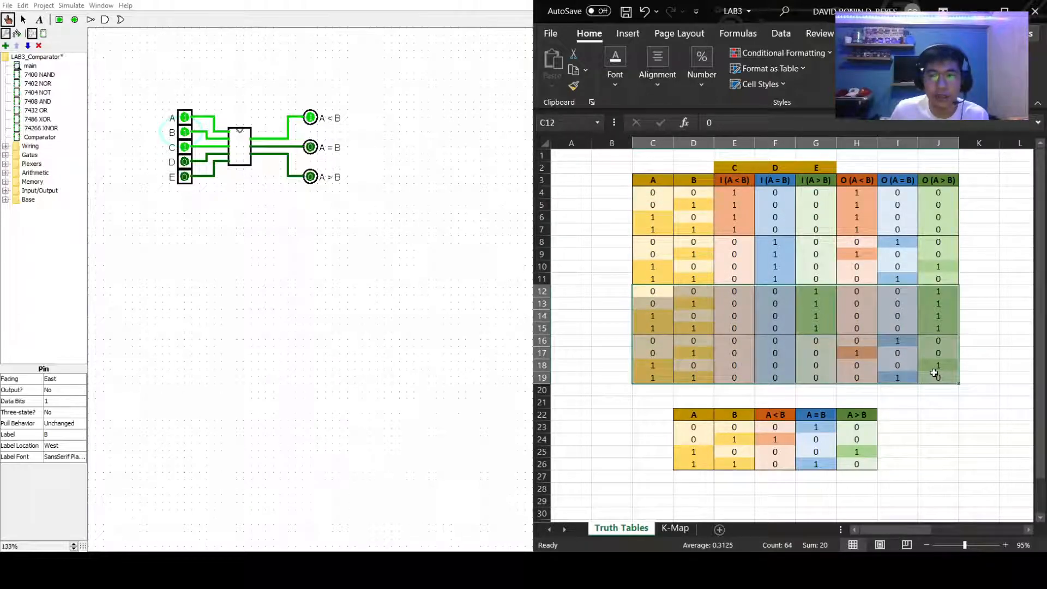
click(680, 308)
click(653, 293)
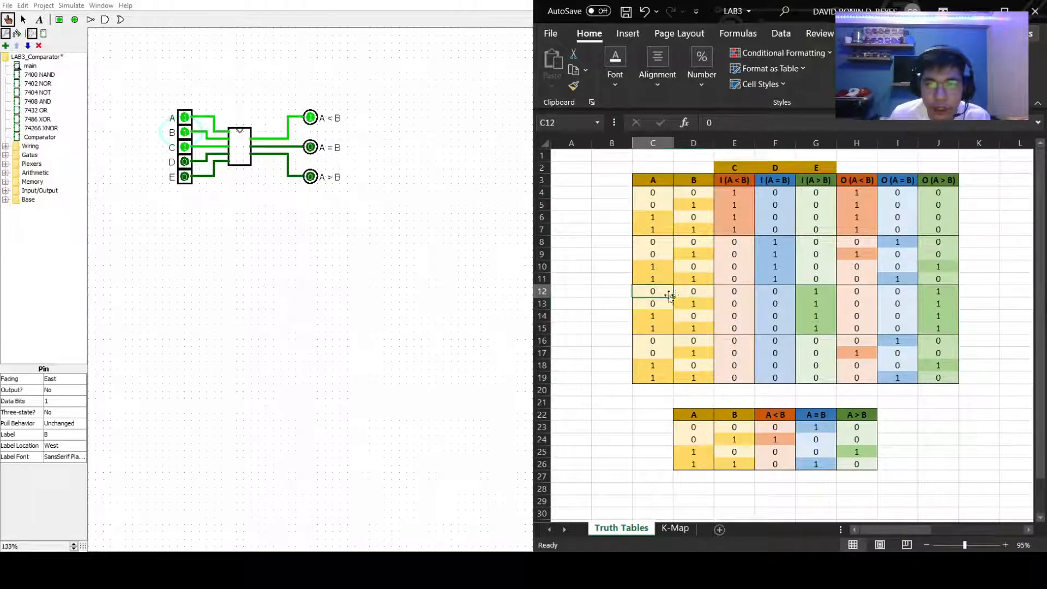
Step: Set A, B, C and D to 0 and E to 1, and compare the A > B output with truth table row 12
click(185, 118)
click(185, 132)
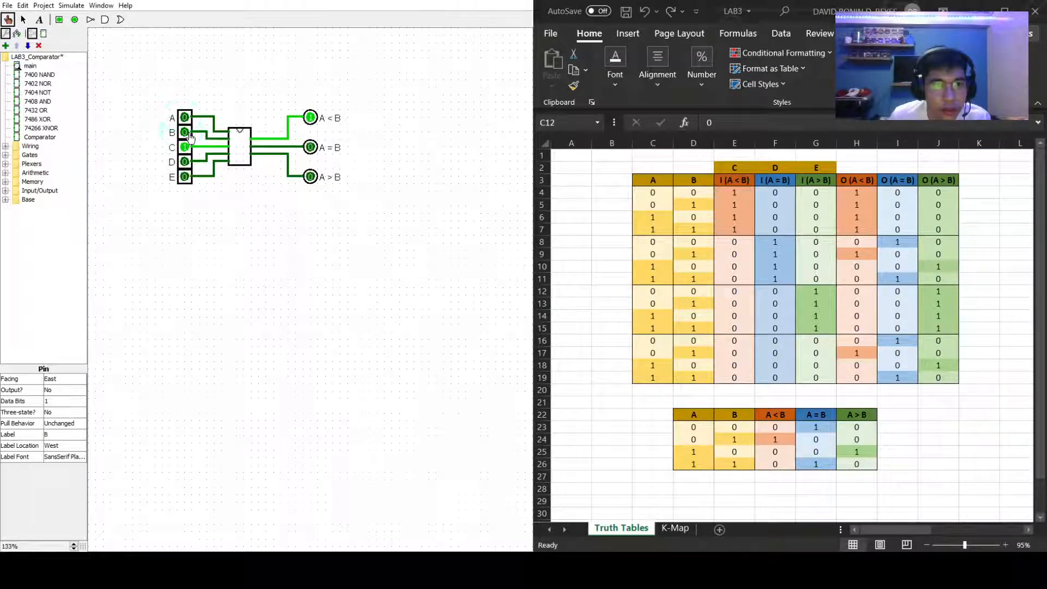
click(185, 147)
click(185, 162)
click(185, 162)
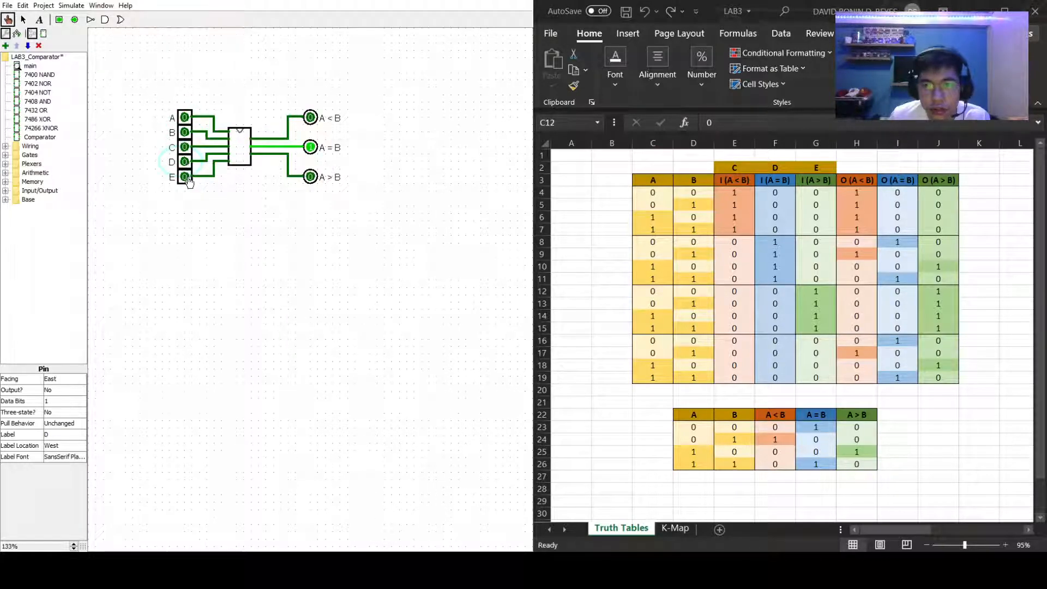
click(185, 177)
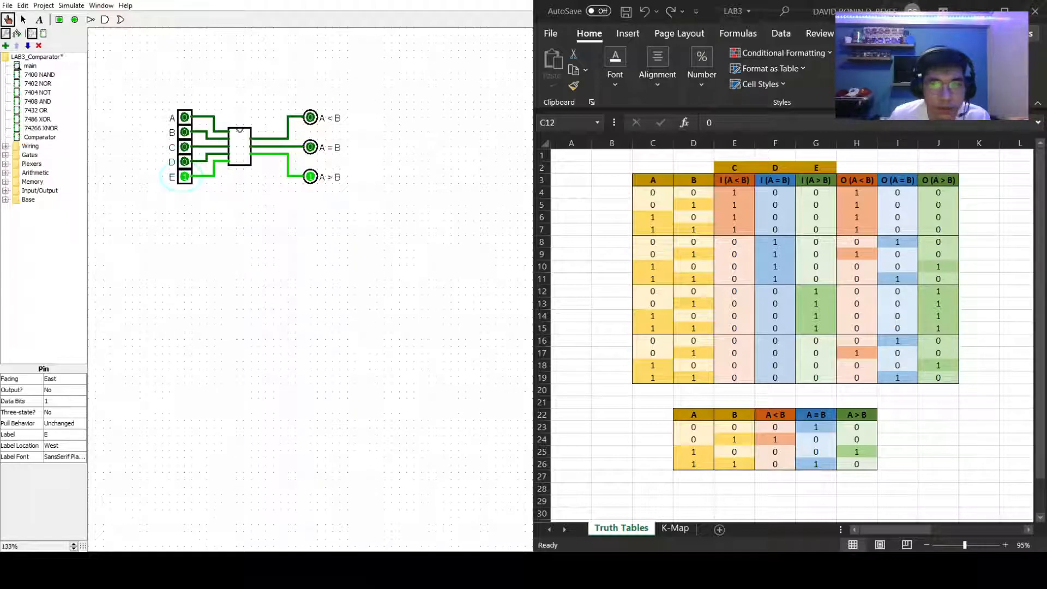
key(alt+Tab)
click(949, 295)
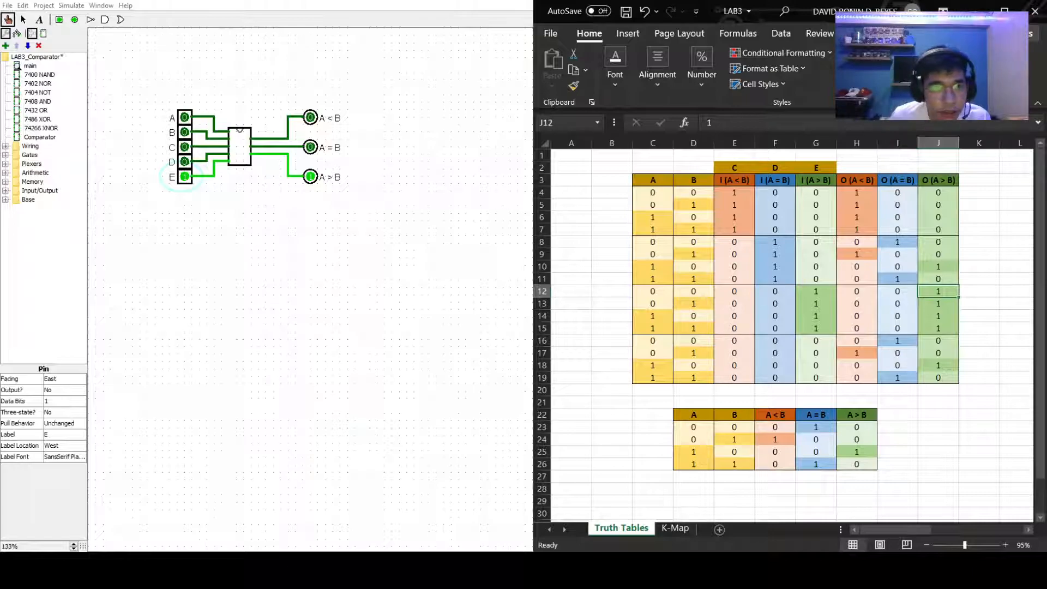
Step: Test the circuit with E at 1 for the remaining A and B combinations against truth table rows 13 to 15
click(185, 132)
click(185, 177)
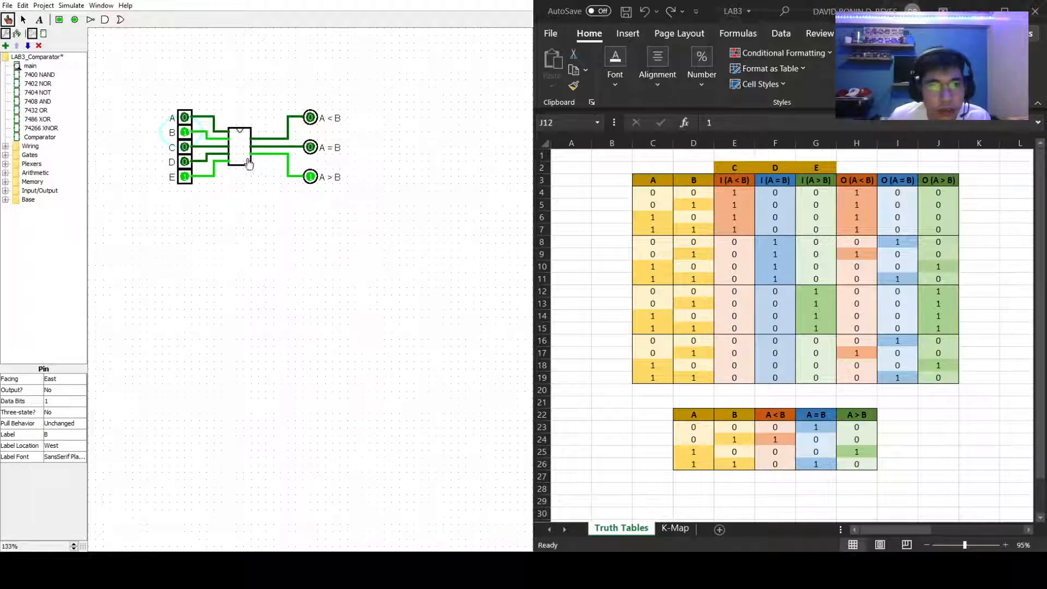
click(185, 132)
click(185, 118)
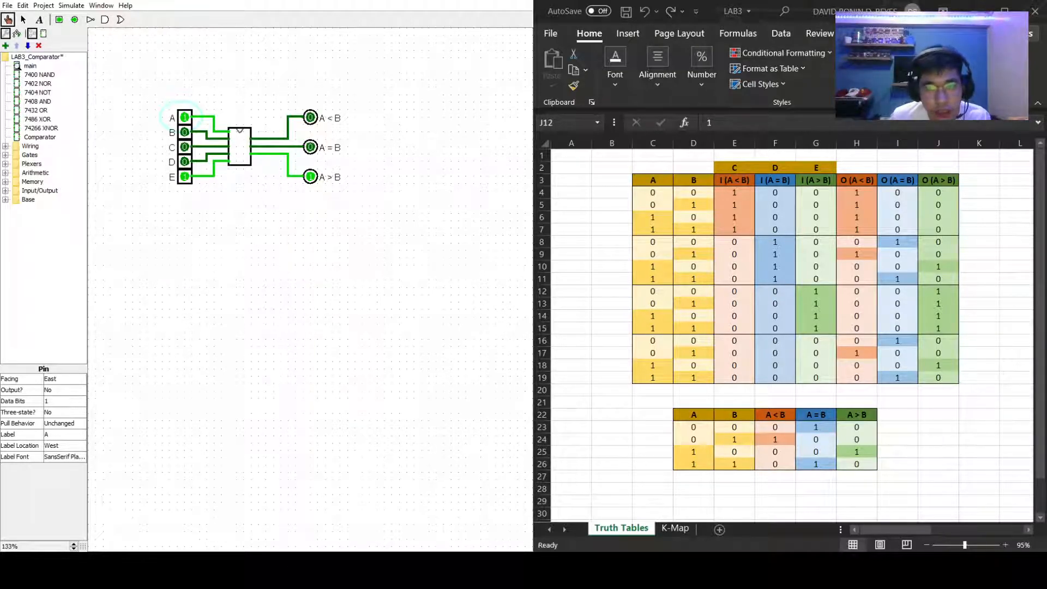
click(185, 132)
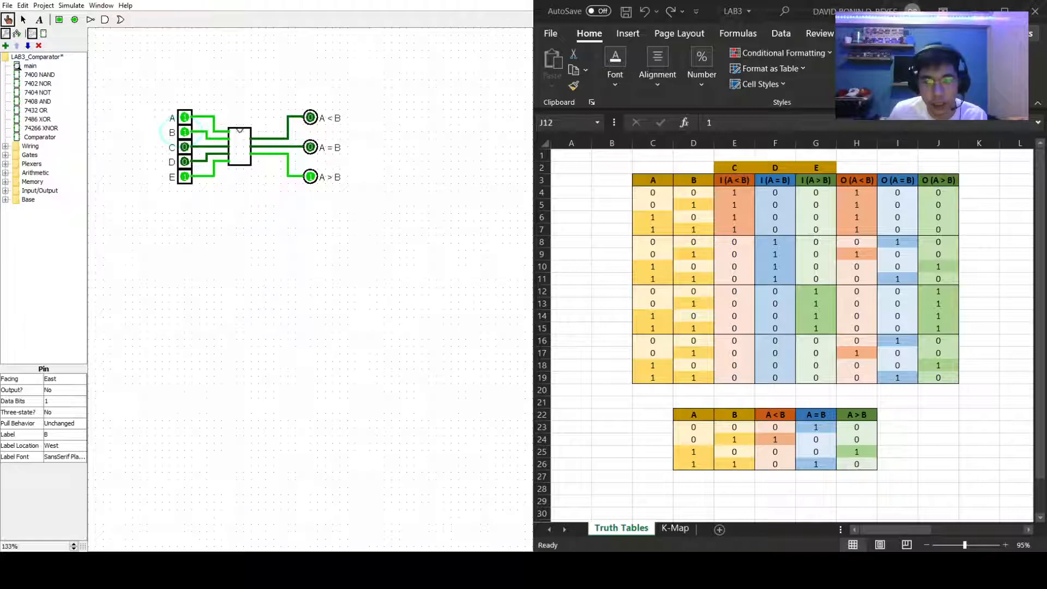
Step: Test the circuit with C, D and E at 0 through all four A and B combinations against truth table rows 16 to 19
click(185, 176)
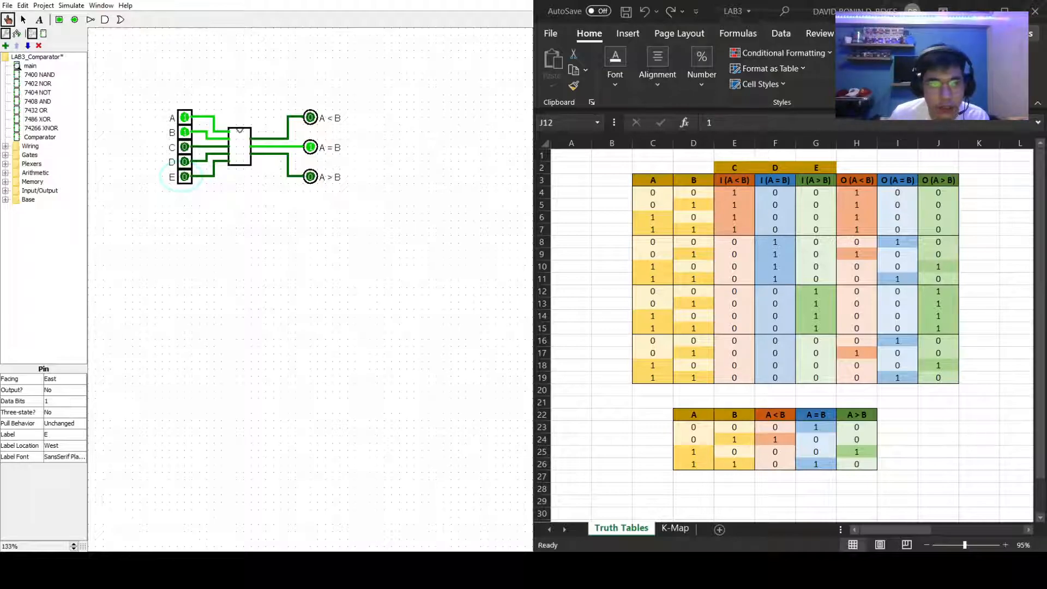
click(185, 118)
click(185, 132)
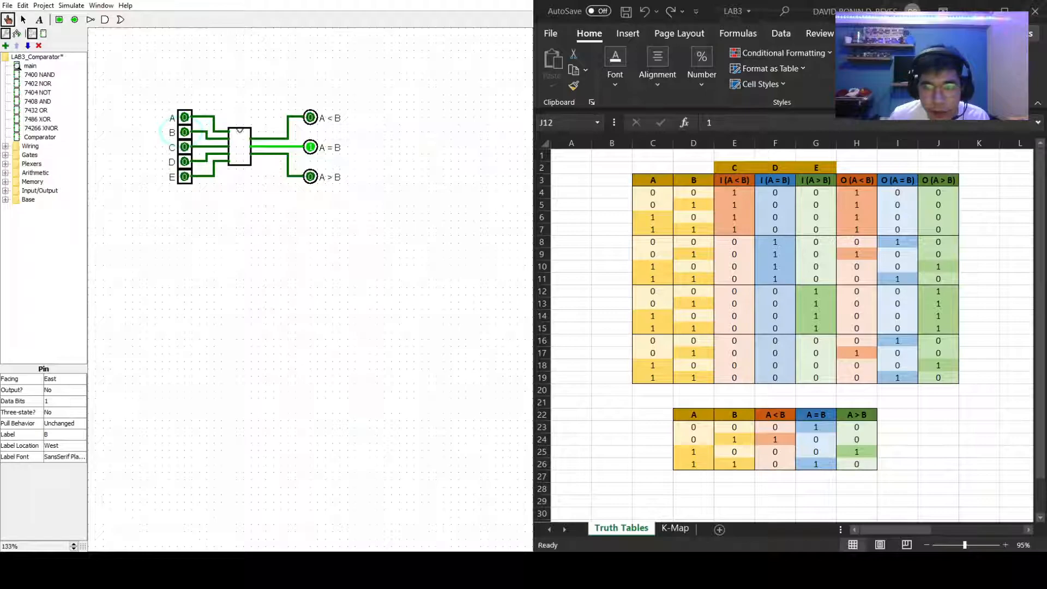
click(185, 132)
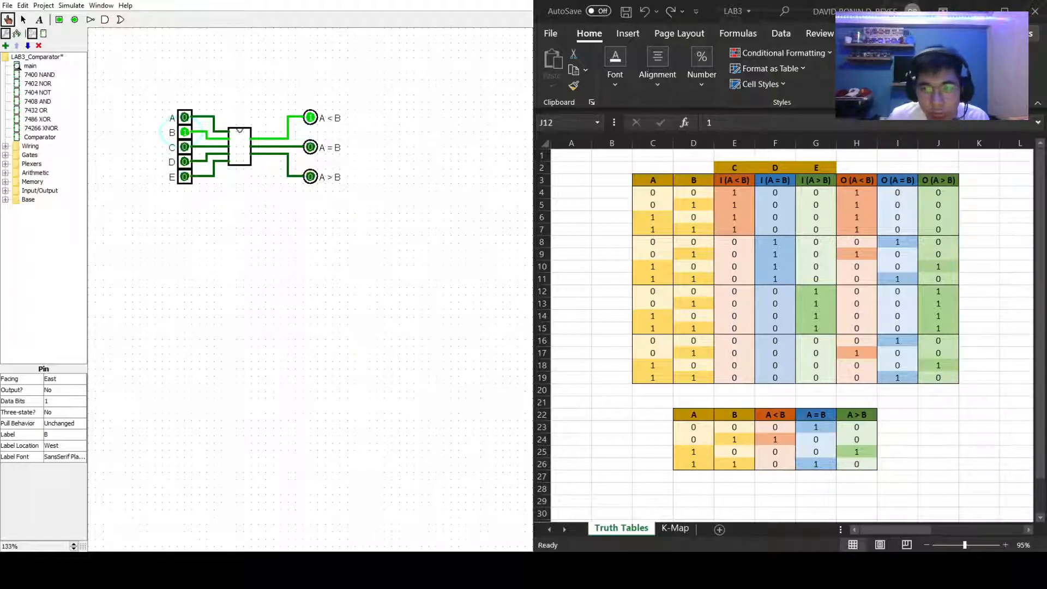
click(185, 132)
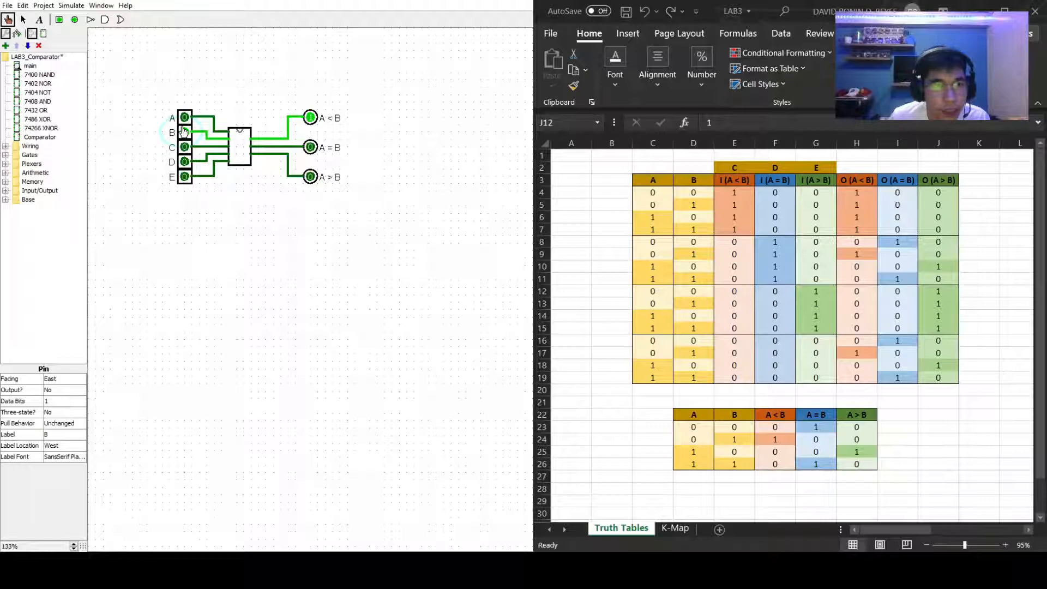
click(185, 117)
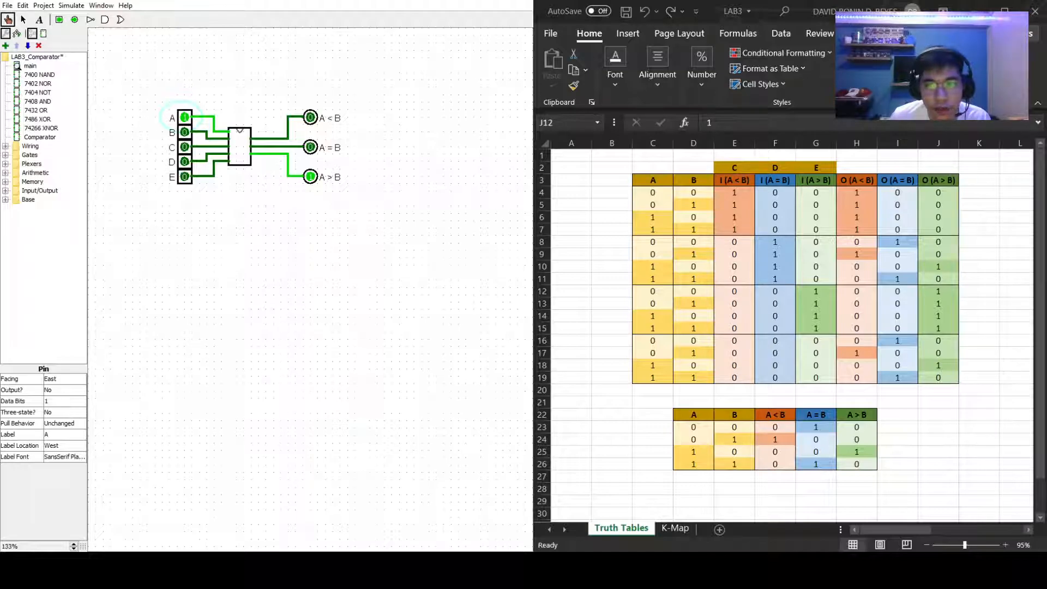
click(184, 119)
click(184, 118)
click(184, 132)
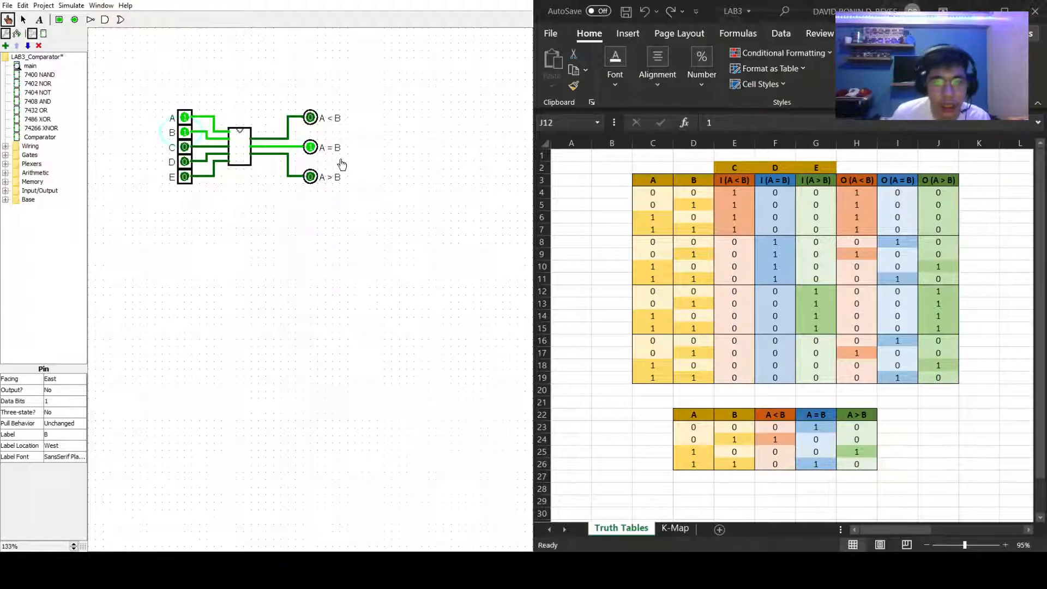
click(44, 6)
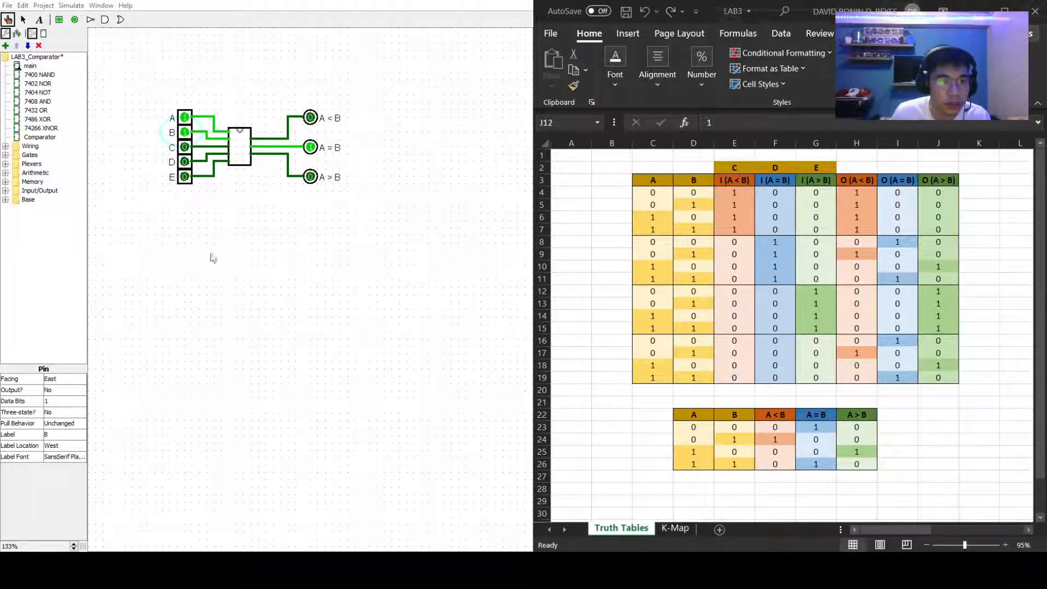